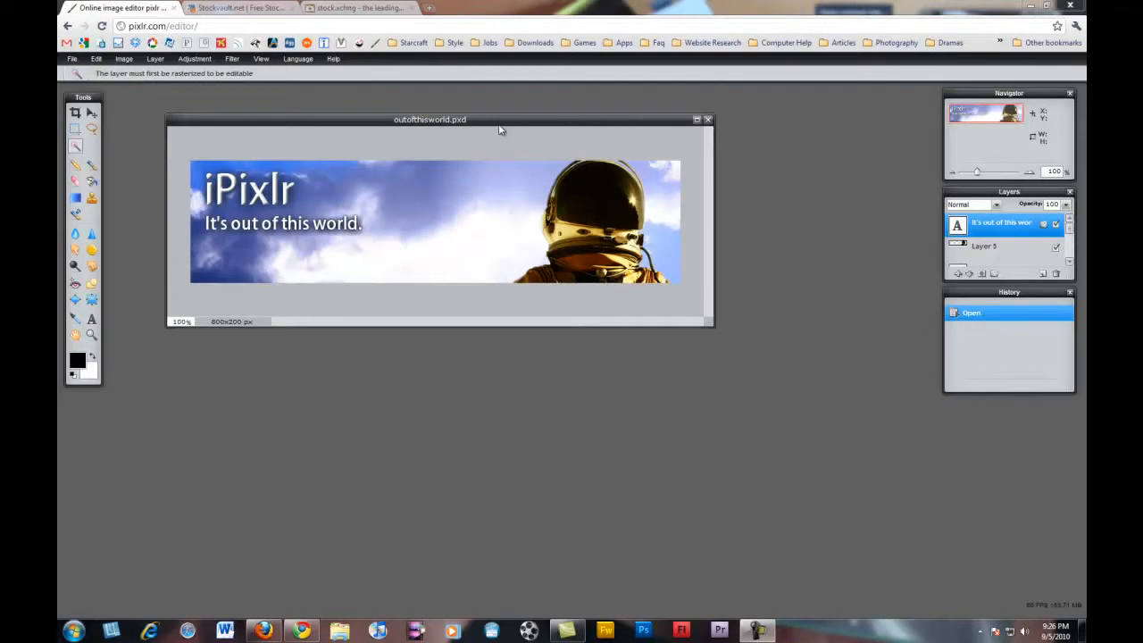
{"action": "mouse_move", "coordinate": [709, 322]}
{"action": "left_mouse_down"}
{"action": "mouse_move", "coordinate": [752, 368]}
{"action": "mouse_move", "coordinate": [699, 325]}
{"action": "left_mouse_up"}
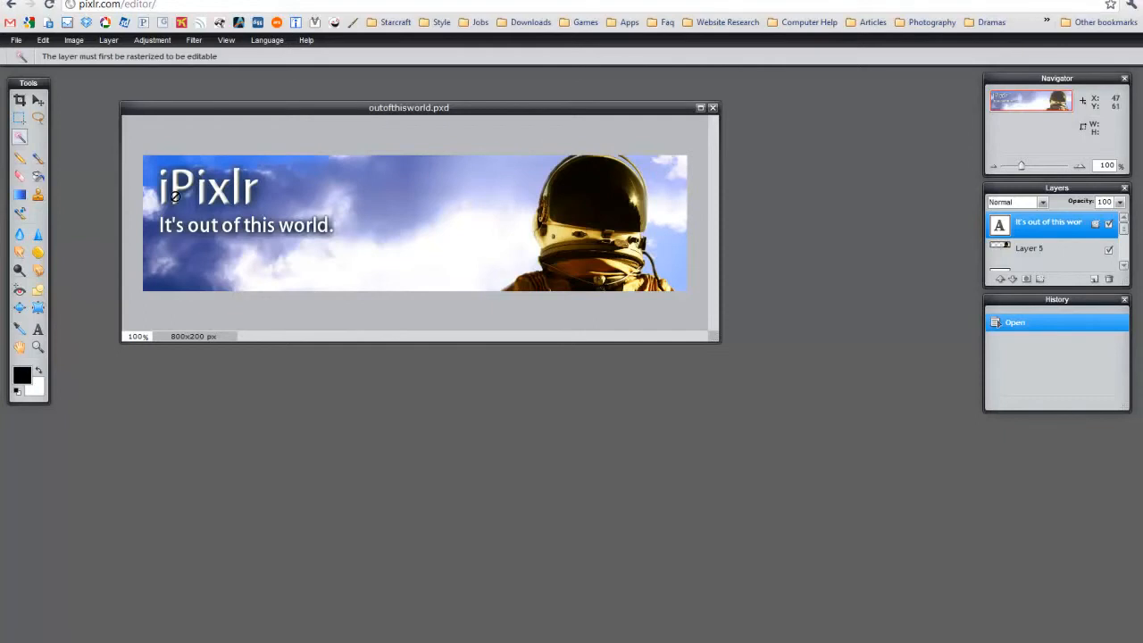
{"action": "left_click", "coordinate": [22, 123]}
{"action": "left_click", "coordinate": [21, 140]}
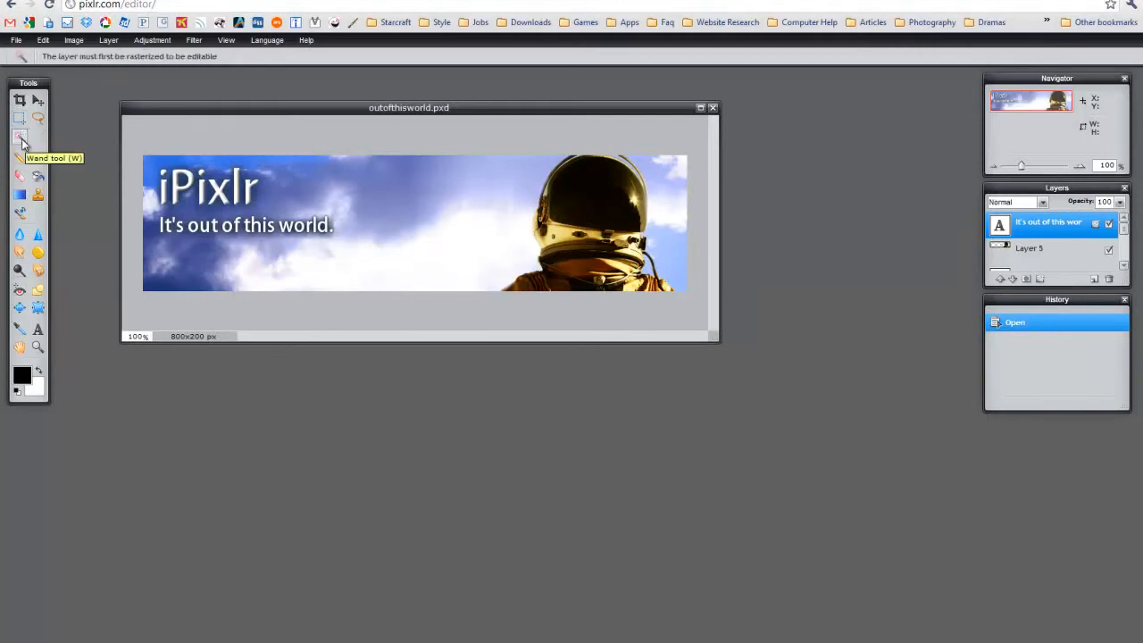
{"action": "left_click", "coordinate": [38, 100]}
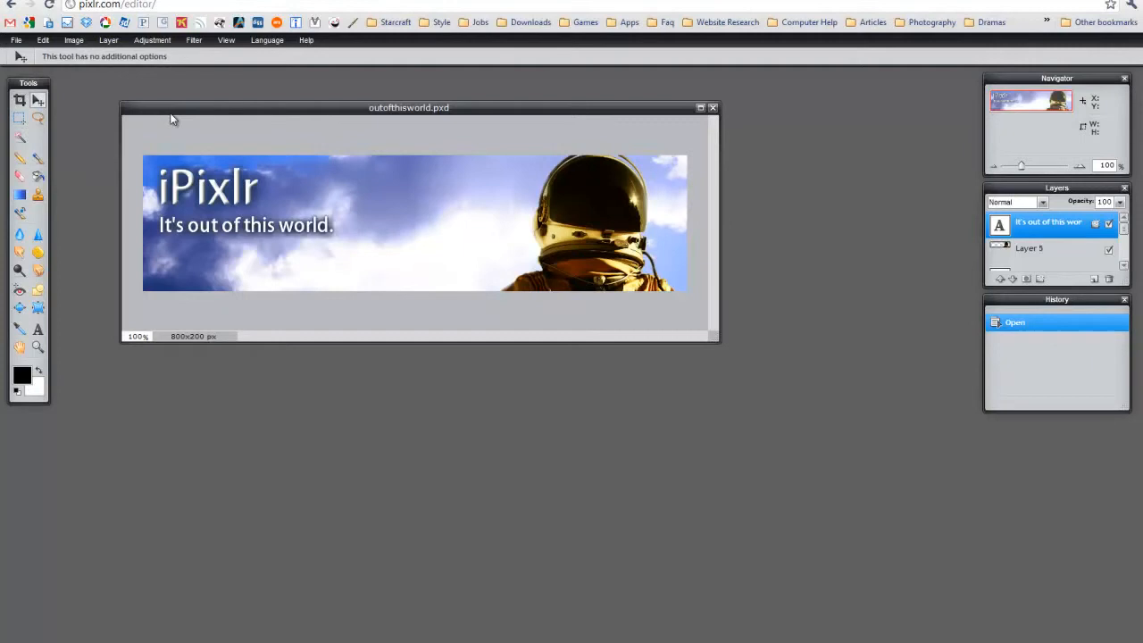
Create a transparent 800 x 200 pixel image named bannernew and place its enlarged window below the outofthisworld.pxd banner.
{"action": "left_click", "coordinate": [16, 40]}
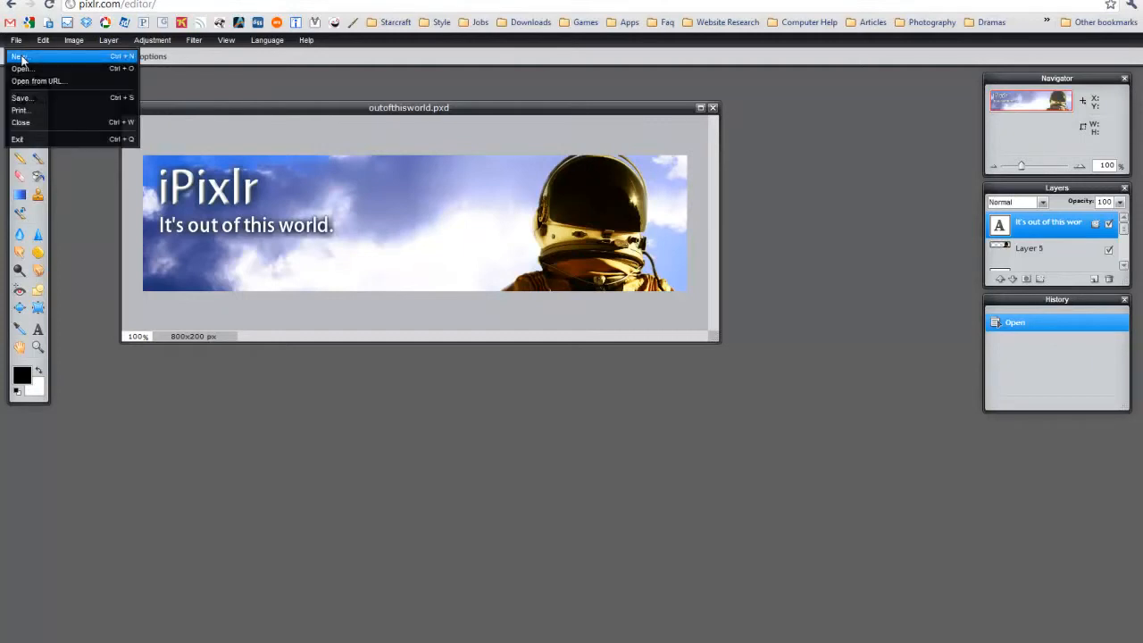
{"action": "left_click", "coordinate": [20, 57]}
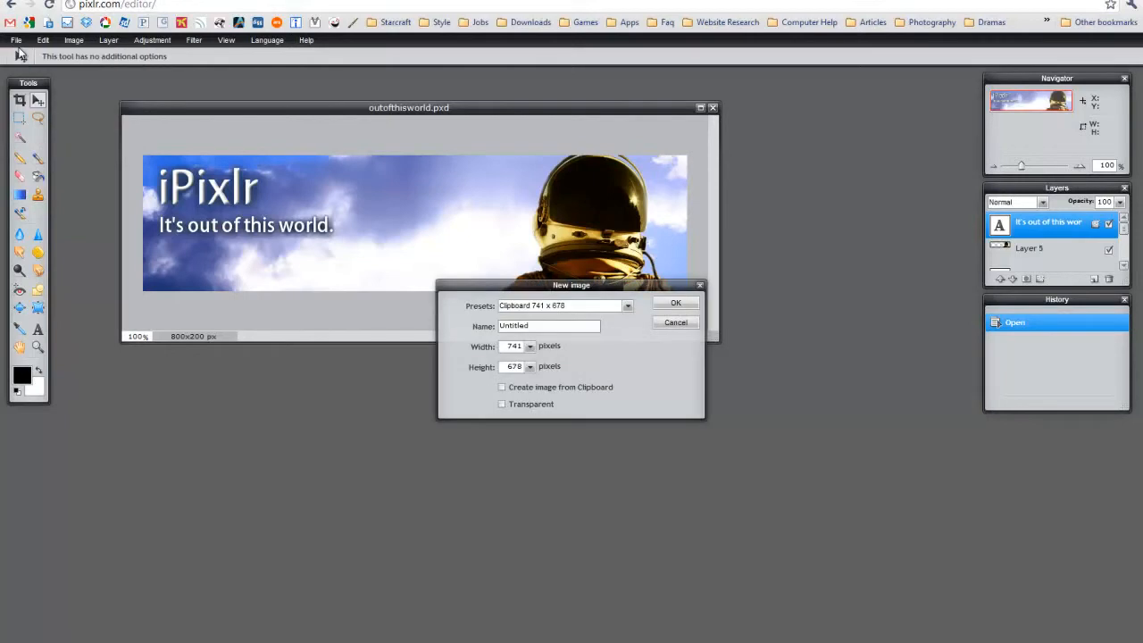
{"action": "left_click_drag", "start_coordinate": [502, 343], "coordinate": [548, 345]}
{"action": "type", "text": "800"}
{"action": "key", "text": "Tab"}
{"action": "type", "text": "200"}
{"action": "left_click_drag", "start_coordinate": [599, 327], "coordinate": [453, 331]}
{"action": "type", "text": "bal"}
{"action": "left_click", "coordinate": [525, 407]}
{"action": "left_click", "coordinate": [674, 304]}
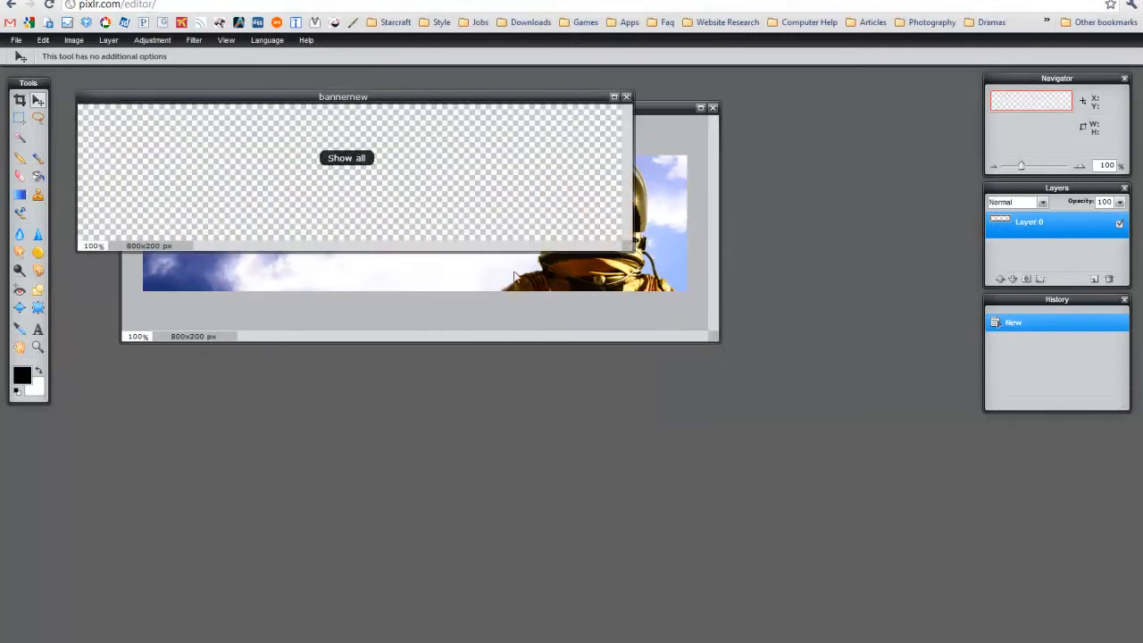
{"action": "left_click_drag", "start_coordinate": [622, 245], "coordinate": [712, 330]}
{"action": "left_click_drag", "start_coordinate": [419, 99], "coordinate": [465, 350]}
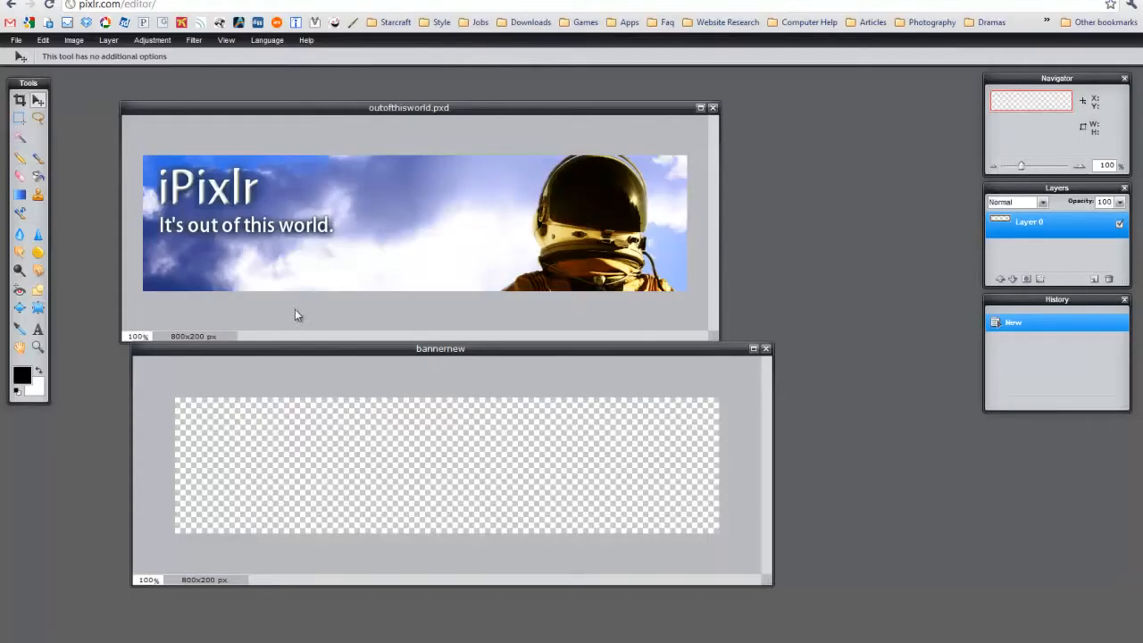
Open the sky photo 1264231_39887074.jpg from the Stock Images folder.
{"action": "left_click", "coordinate": [16, 41]}
{"action": "left_click", "coordinate": [34, 70]}
{"action": "left_click_drag", "start_coordinate": [1125, 78], "coordinate": [1128, 397]}
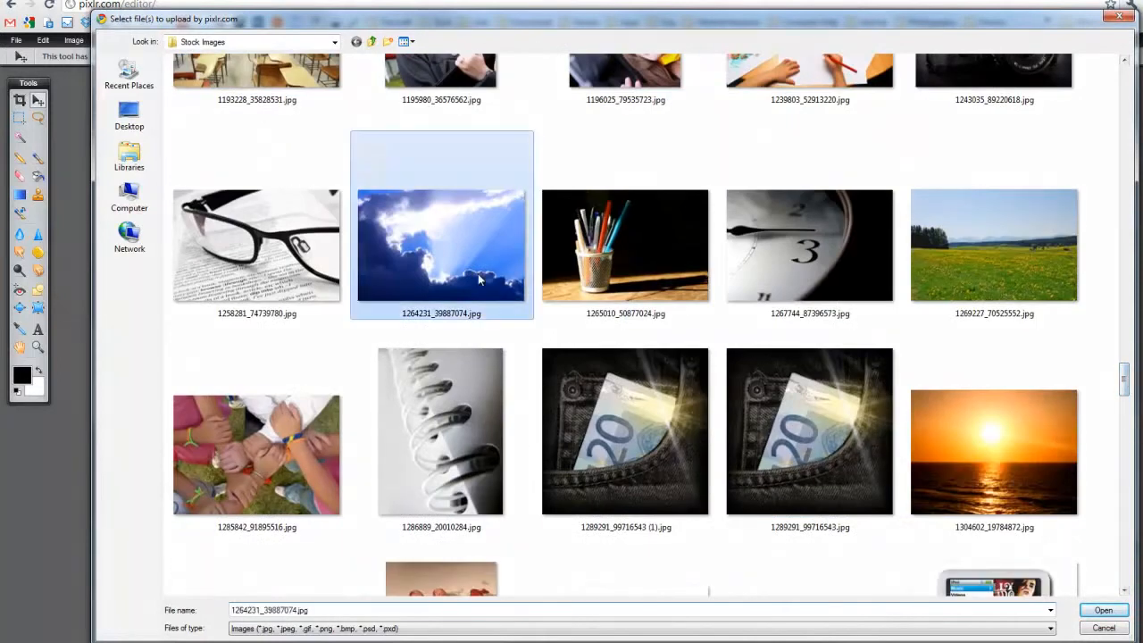
{"action": "double_click", "coordinate": [477, 273]}
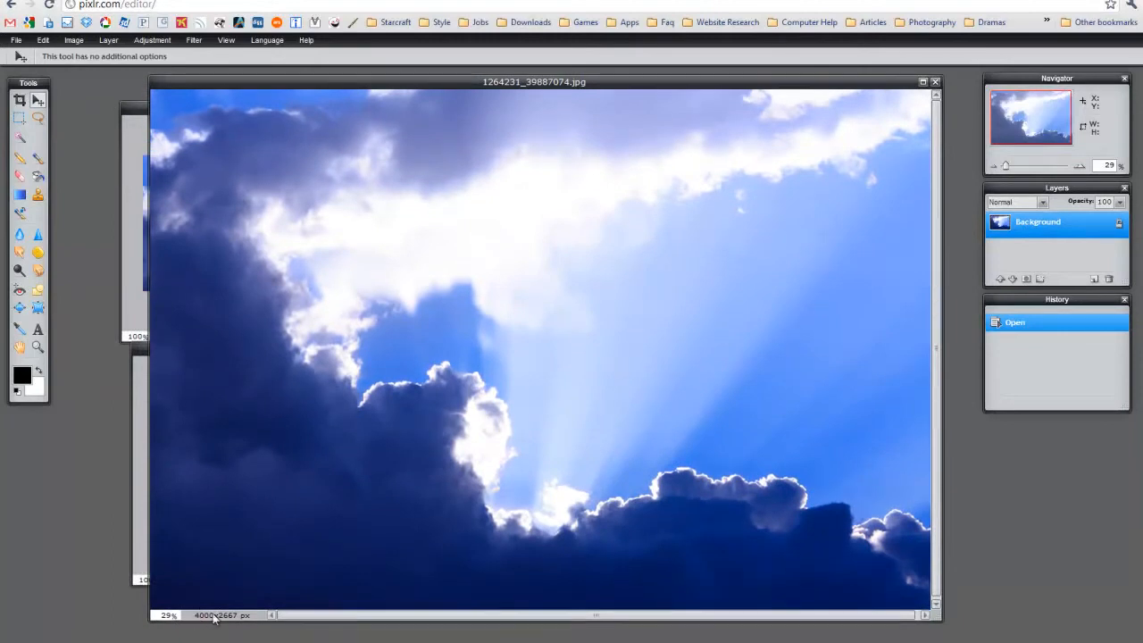
Resize the sky photo to 1000 pixels wide with constrained proportions and display it at 100% zoom.
{"action": "left_click", "coordinate": [75, 41]}
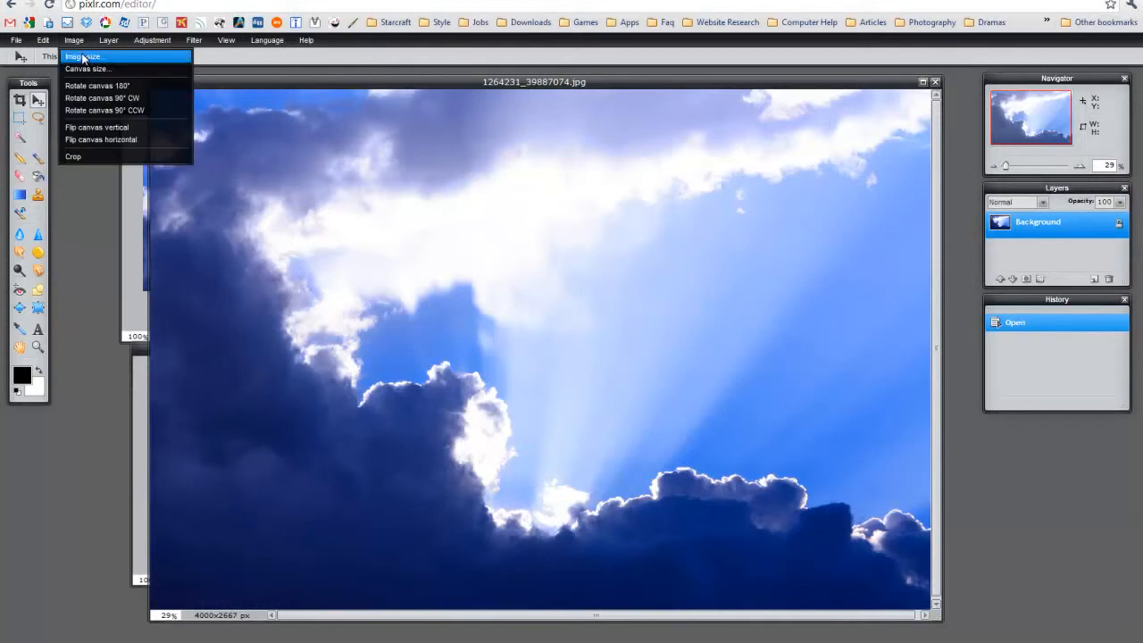
{"action": "left_click", "coordinate": [79, 56]}
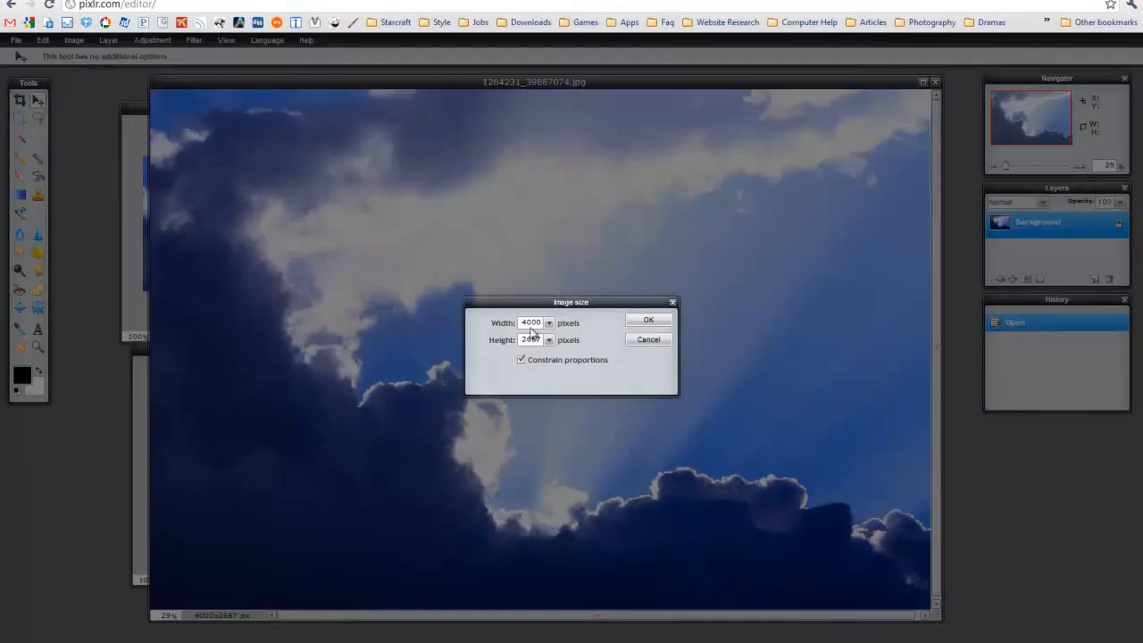
{"action": "left_click_drag", "start_coordinate": [520, 323], "coordinate": [562, 329]}
{"action": "type", "text": "100"}
{"action": "key", "text": "Return"}
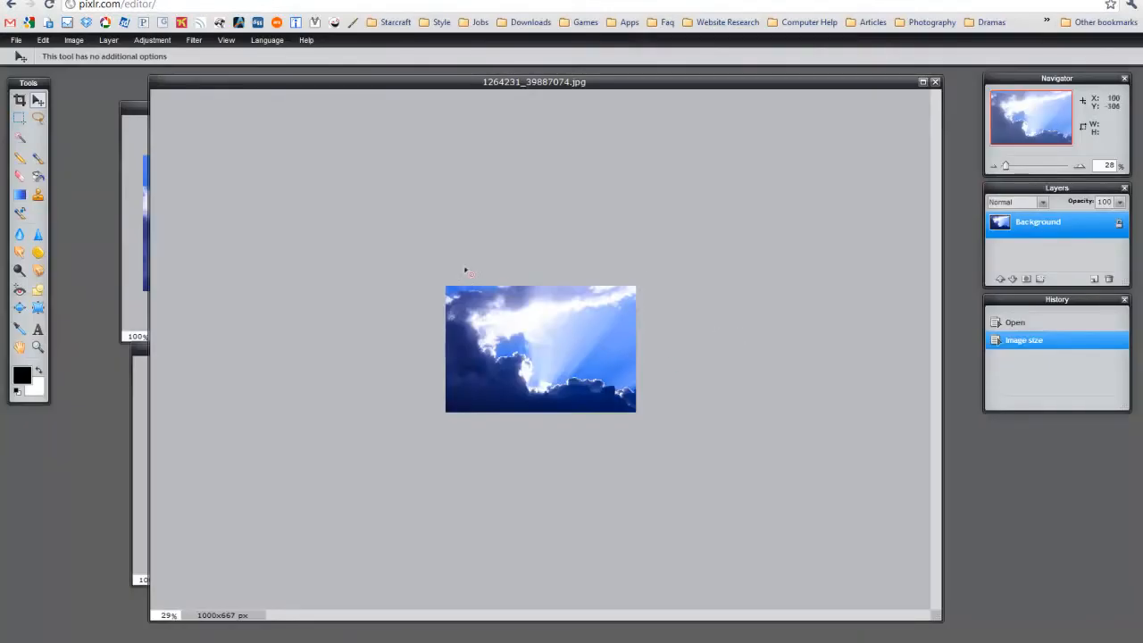
{"action": "left_click", "coordinate": [225, 40]}
{"action": "left_click", "coordinate": [376, 89]}
{"action": "left_click_drag", "start_coordinate": [159, 616], "coordinate": [181, 615]}
{"action": "type", "text": "100"}
{"action": "key", "text": "Return"}
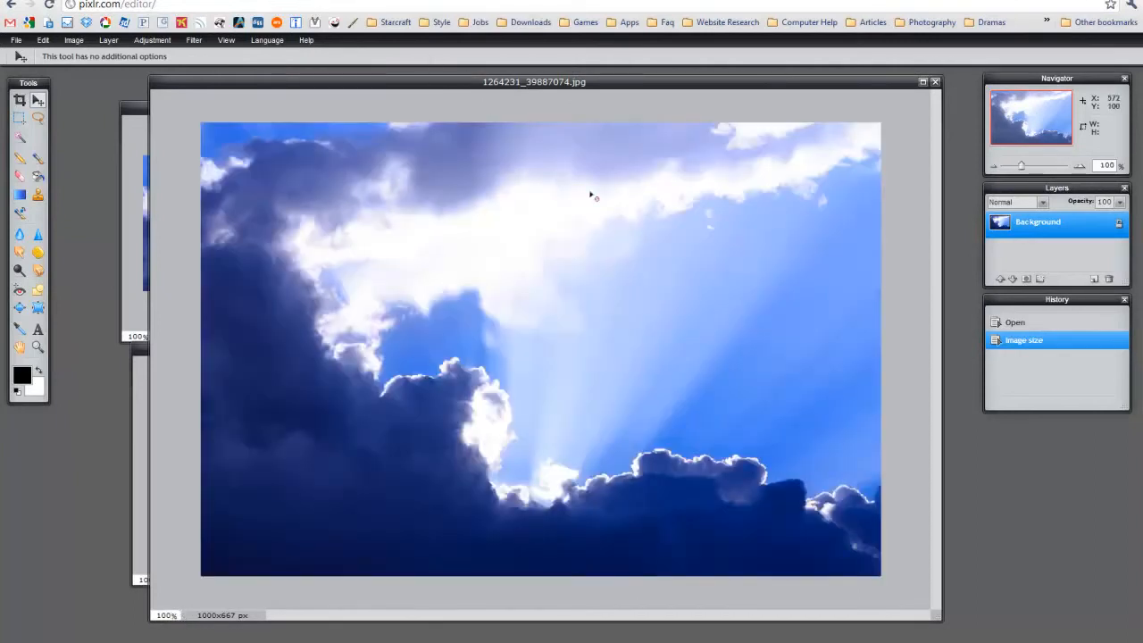
Unlock the sky photo's background layer, then copy the whole image using a rectangular marquee selection.
{"action": "double_click", "coordinate": [1120, 225]}
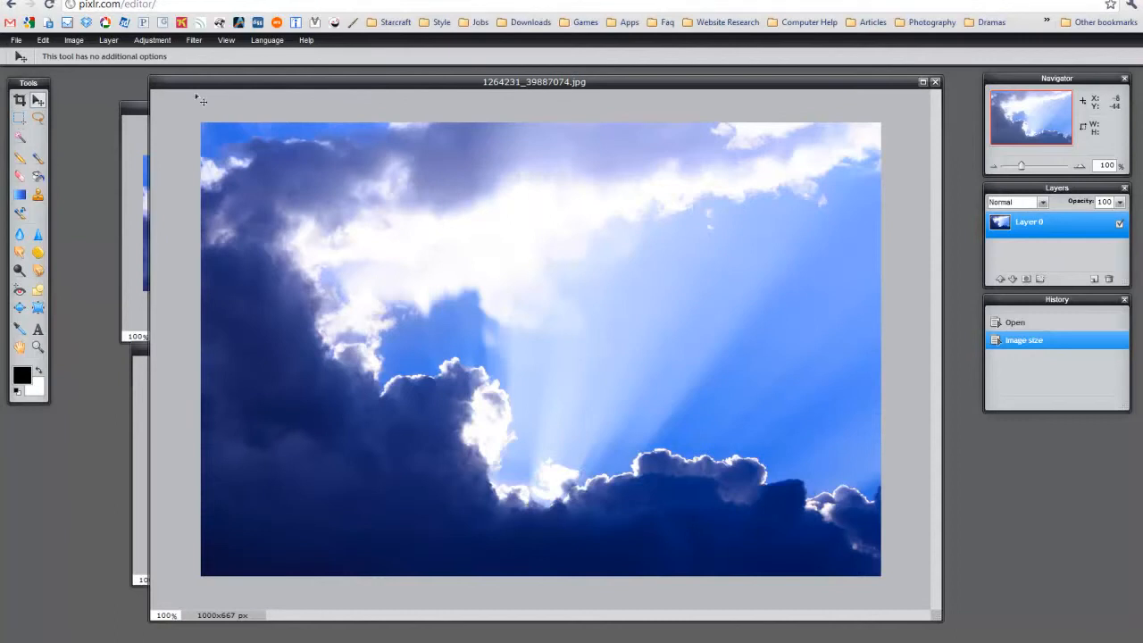
{"action": "left_click", "coordinate": [21, 121]}
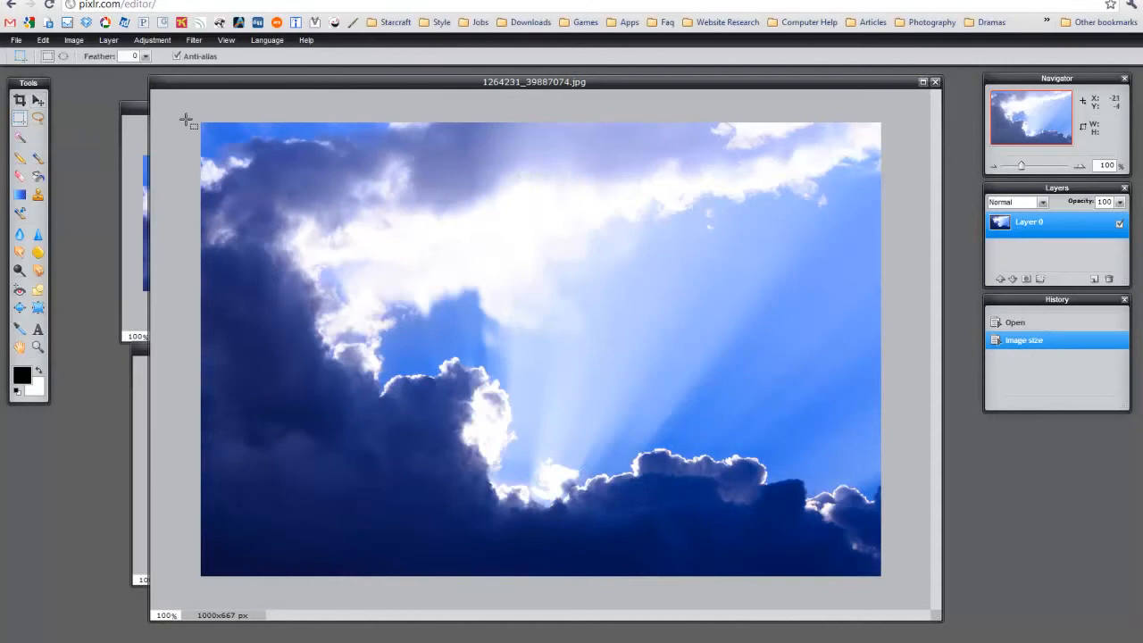
{"action": "left_click_drag", "start_coordinate": [203, 126], "coordinate": [907, 587]}
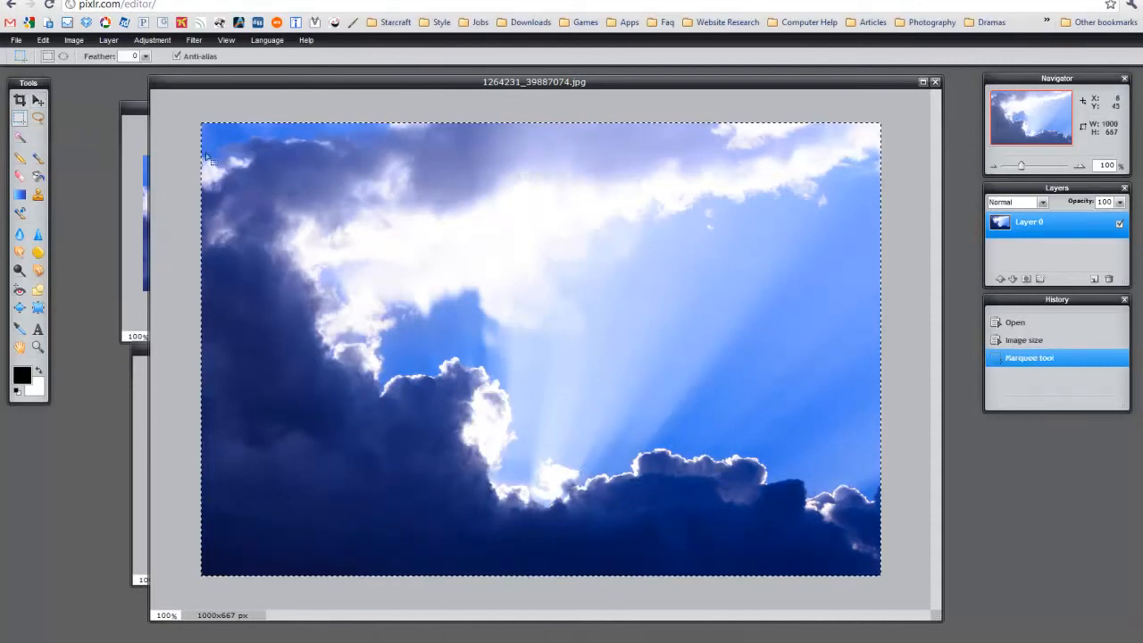
{"action": "left_click", "coordinate": [176, 105]}
{"action": "left_click_drag", "start_coordinate": [202, 123], "coordinate": [903, 598]}
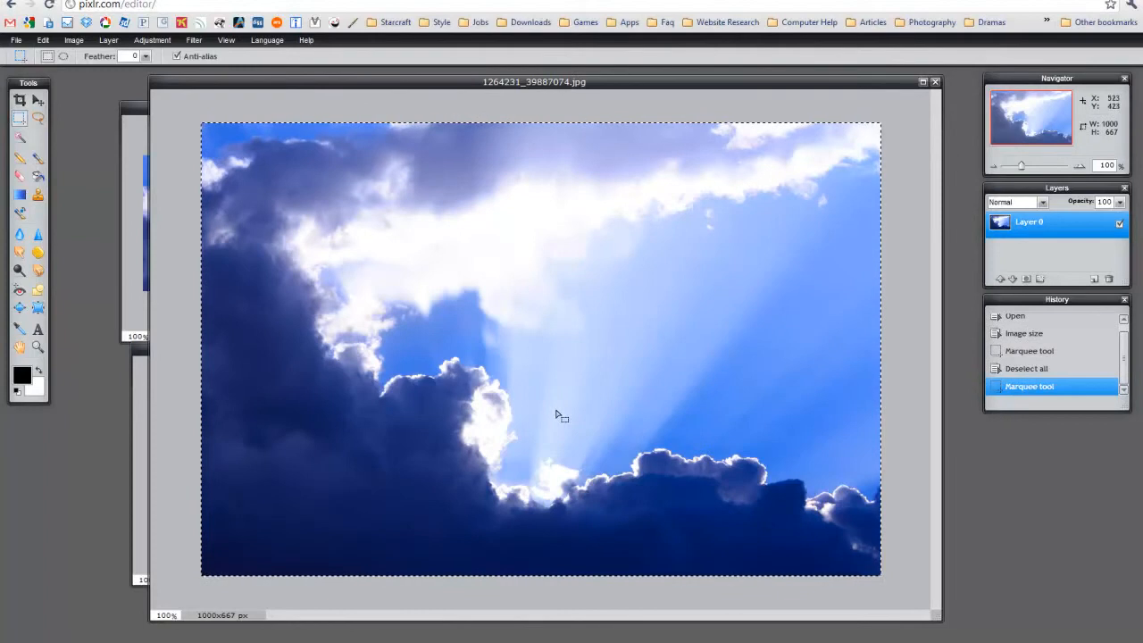
{"action": "key", "text": "ctrl+c"}
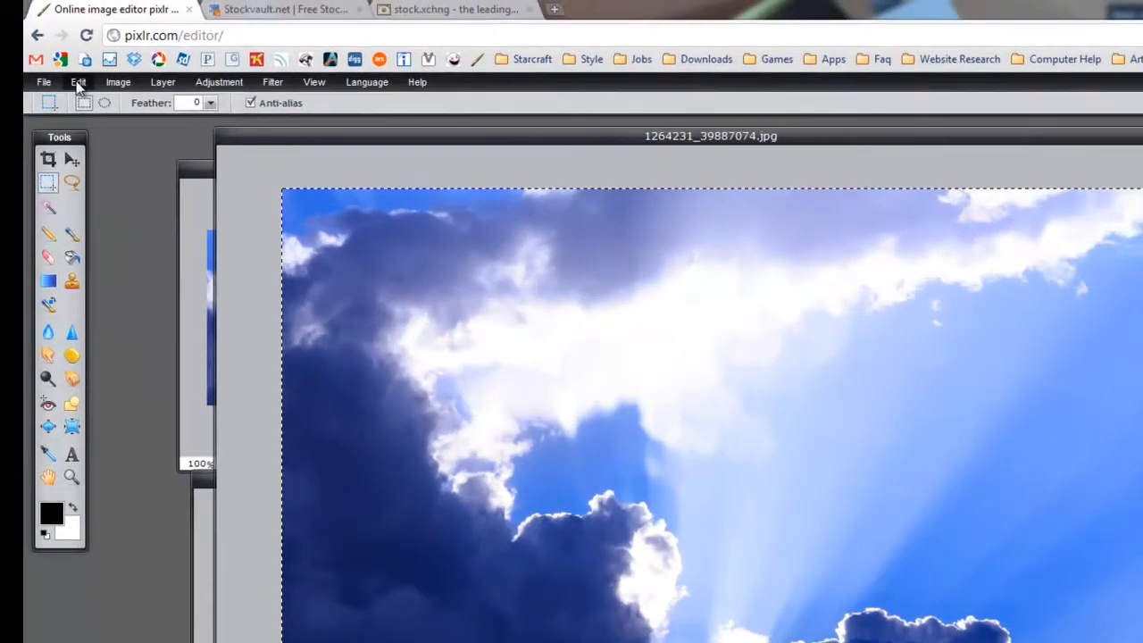
{"action": "left_click", "coordinate": [42, 40]}
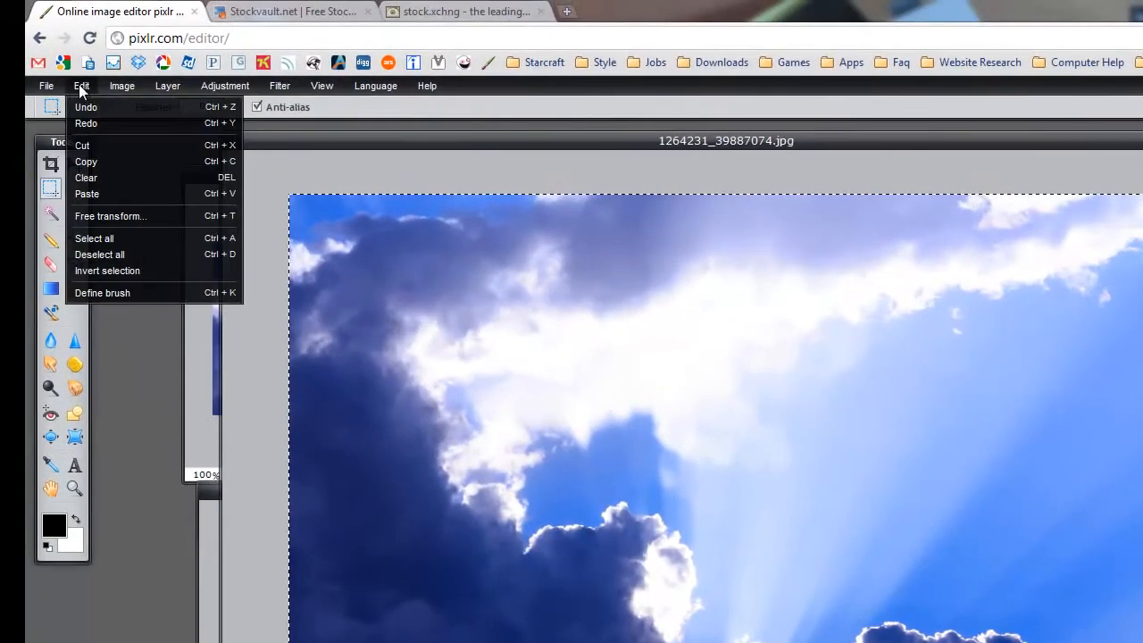
{"action": "left_click", "coordinate": [537, 140]}
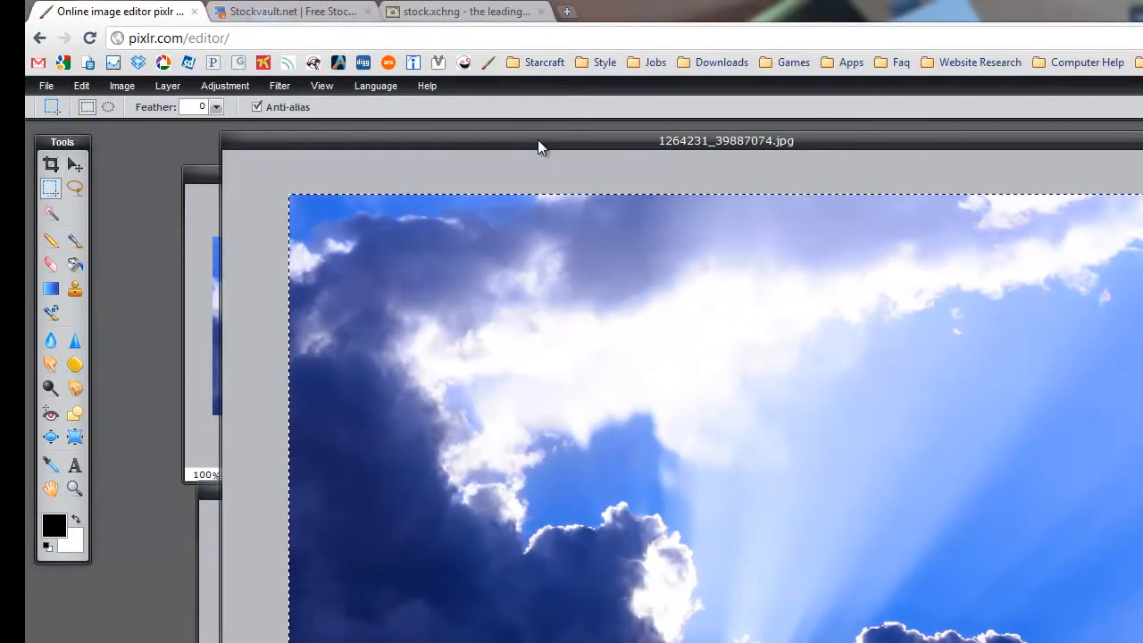
Bring the bannernew image to the front and paste the copied sky into it as a new layer.
{"action": "left_click_drag", "start_coordinate": [538, 139], "coordinate": [826, 207]}
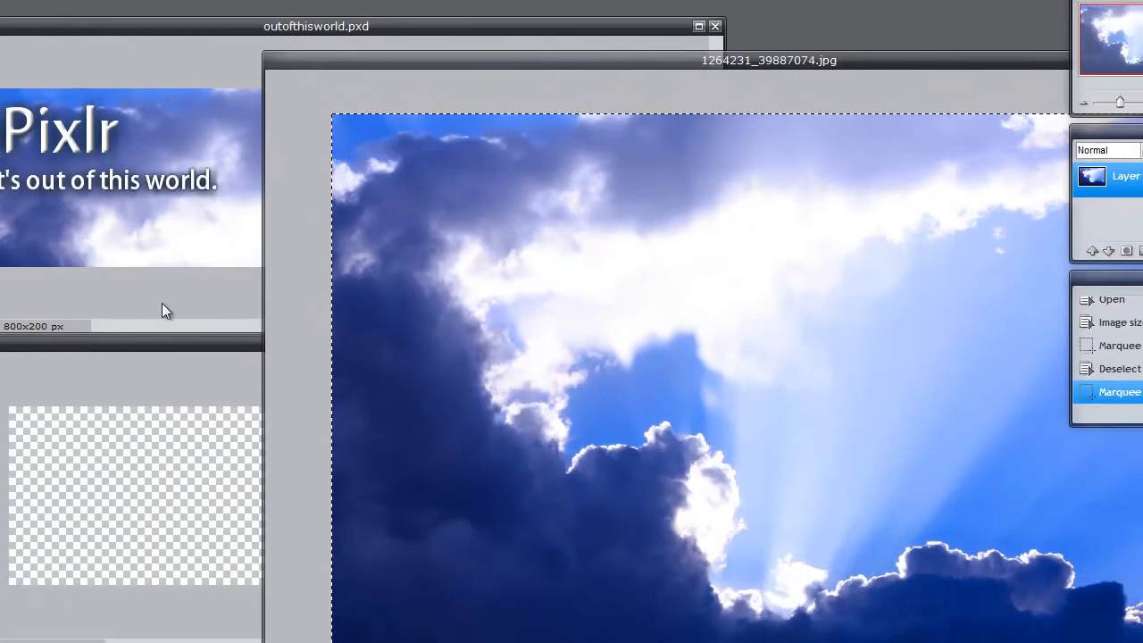
{"action": "left_click", "coordinate": [175, 357]}
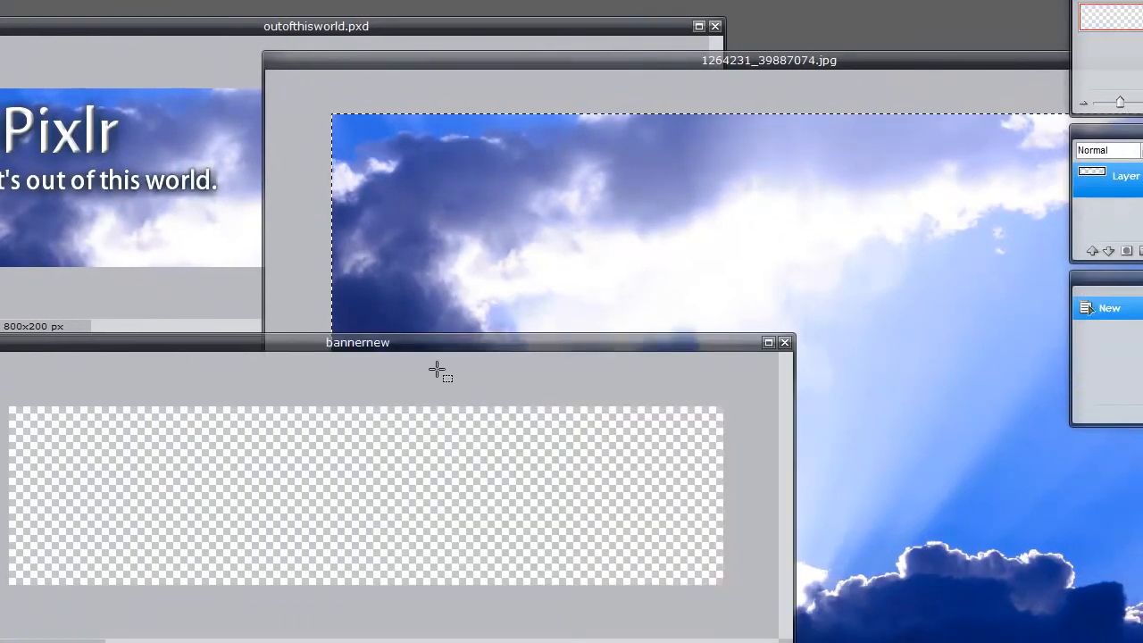
{"action": "left_click_drag", "start_coordinate": [434, 341], "coordinate": [514, 219]}
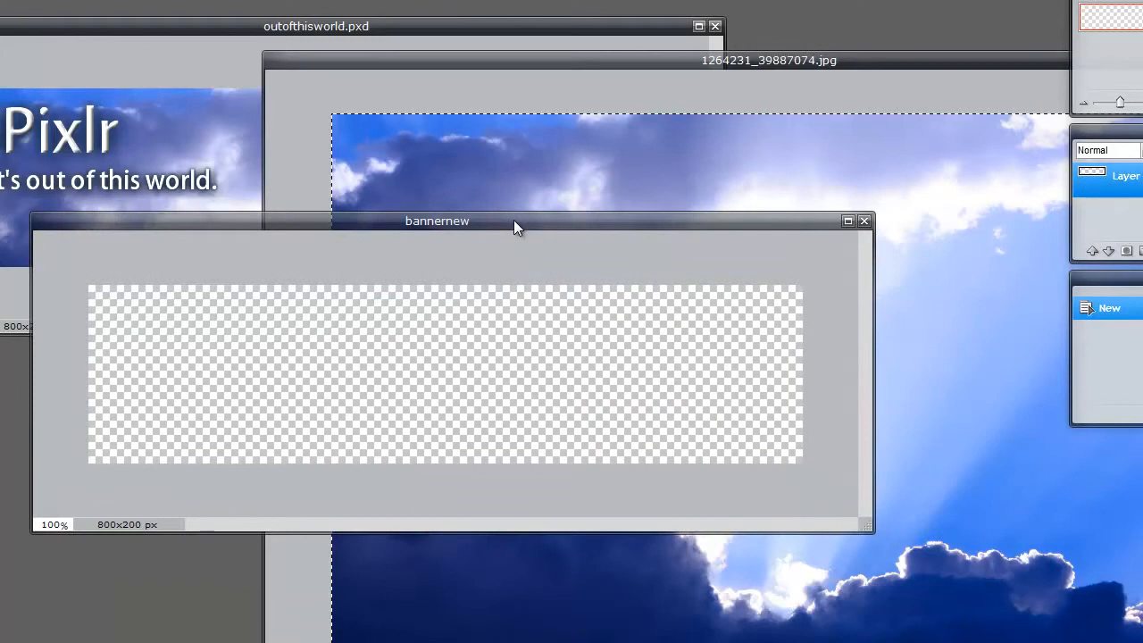
{"action": "key", "text": "ctrl+v"}
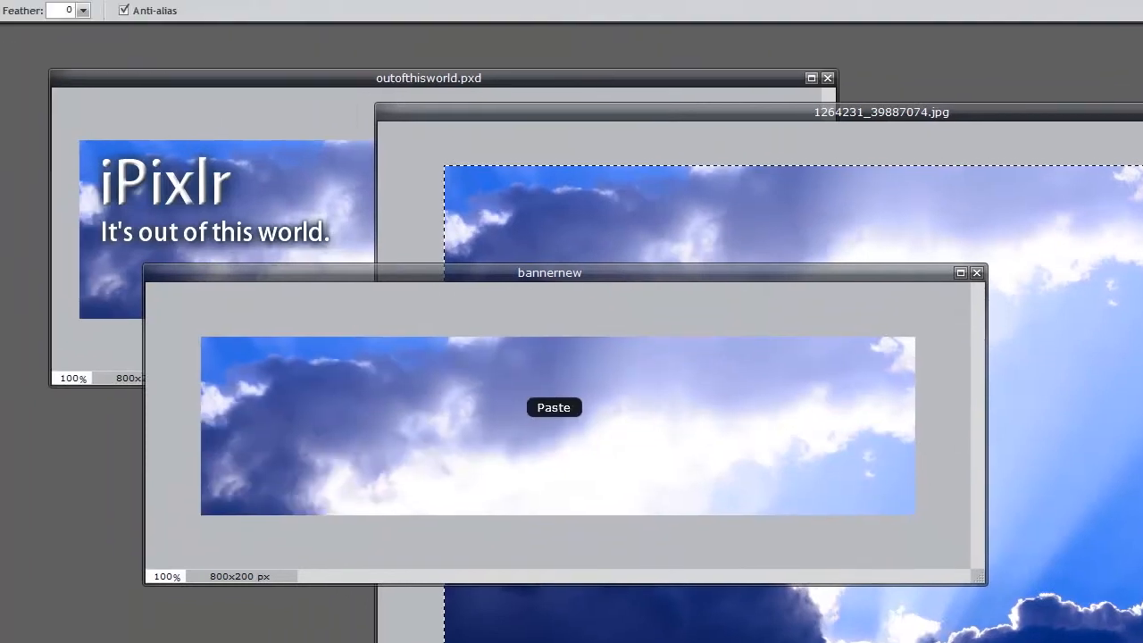
{"action": "left_click", "coordinate": [34, 31]}
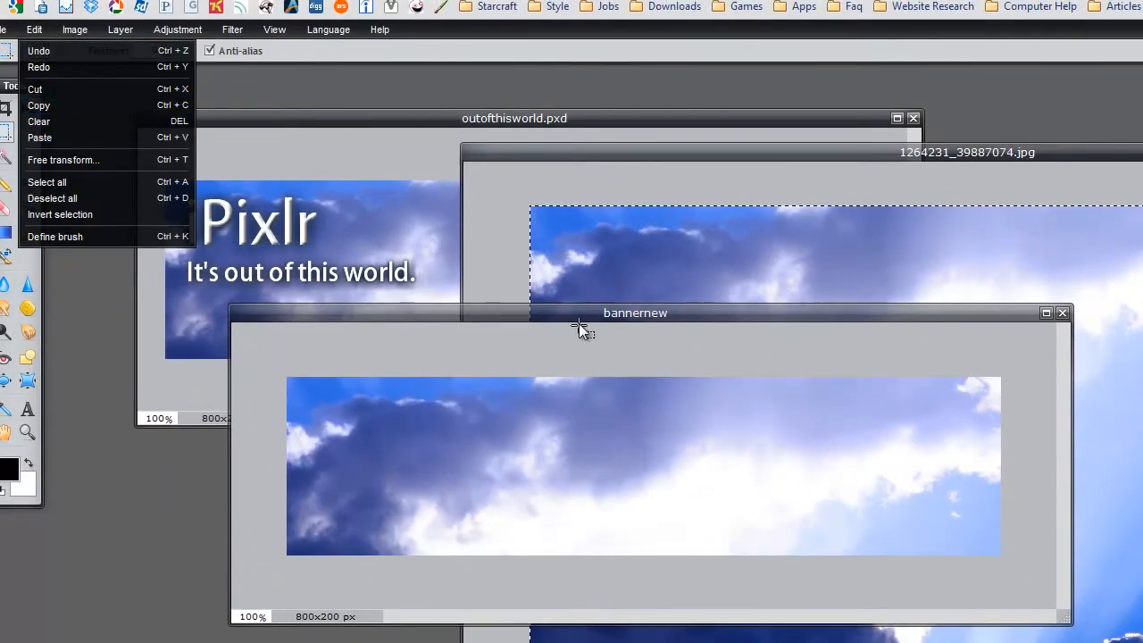
{"action": "left_click", "coordinate": [529, 313]}
Reposition the pasted sky in bannernew with the Move tool so the sun rays and lower cloud edge fill the banner.
{"action": "left_click", "coordinate": [27, 108]}
{"action": "left_click_drag", "start_coordinate": [804, 582], "coordinate": [646, 421]}
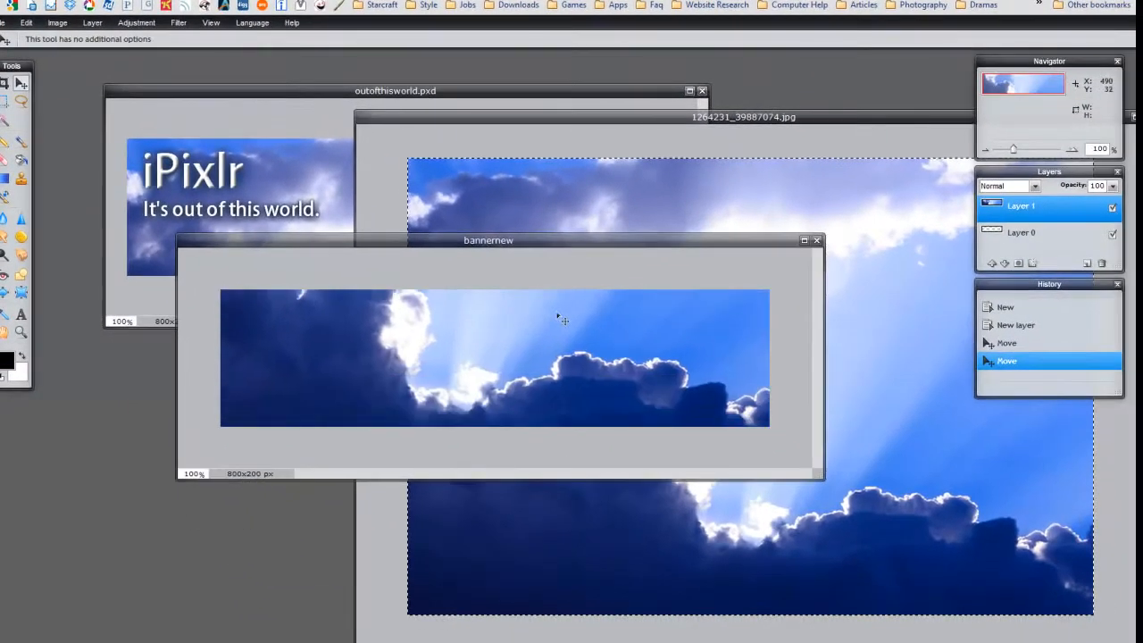
{"action": "left_click_drag", "start_coordinate": [509, 336], "coordinate": [560, 331]}
{"action": "left_click_drag", "start_coordinate": [822, 478], "coordinate": [865, 508]}
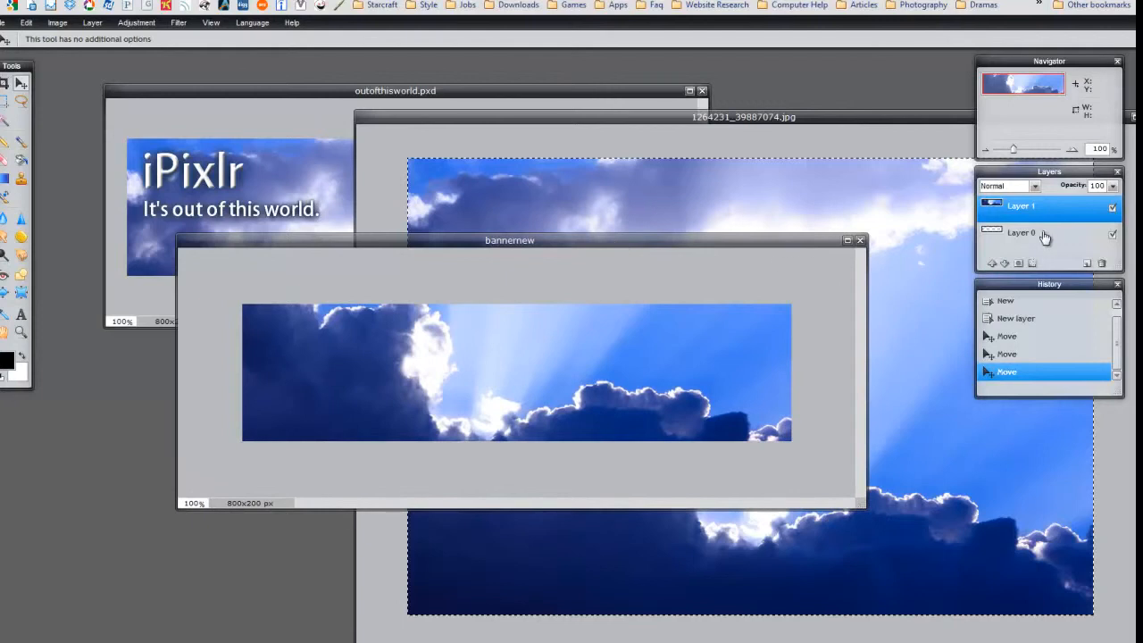
Rename the pasted sky layer in bannernew to background.
{"action": "double_click", "coordinate": [1023, 208]}
{"action": "type", "text": "background"}
{"action": "left_click", "coordinate": [1019, 235]}
{"action": "left_click", "coordinate": [1027, 214]}
{"action": "double_click", "coordinate": [1028, 215]}
{"action": "left_click", "coordinate": [1028, 247]}
{"action": "left_click", "coordinate": [1038, 210]}
Delete the empty Layer 0 from bannernew and move the banner's window aside.
{"action": "left_click", "coordinate": [1029, 234]}
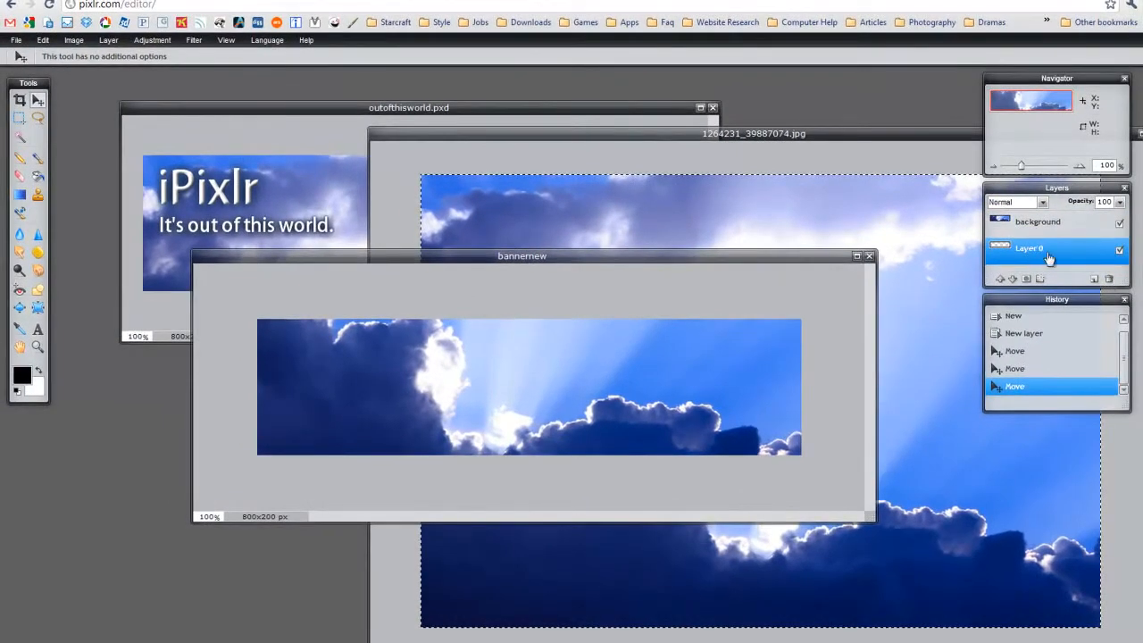
{"action": "left_click", "coordinate": [1108, 279]}
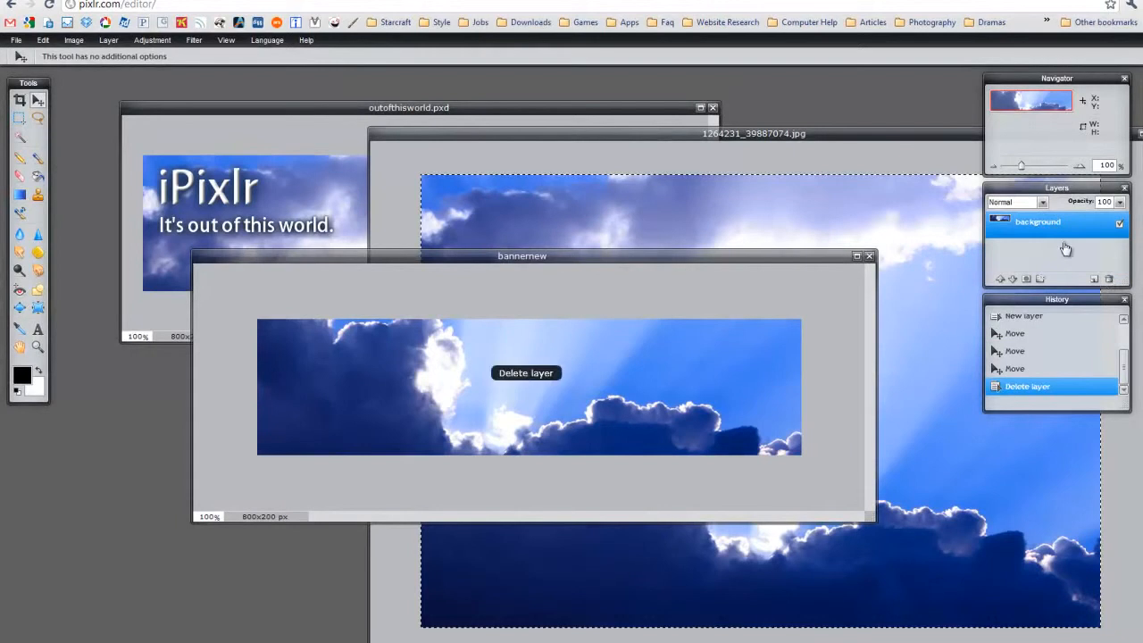
{"action": "left_click_drag", "start_coordinate": [475, 262], "coordinate": [399, 296]}
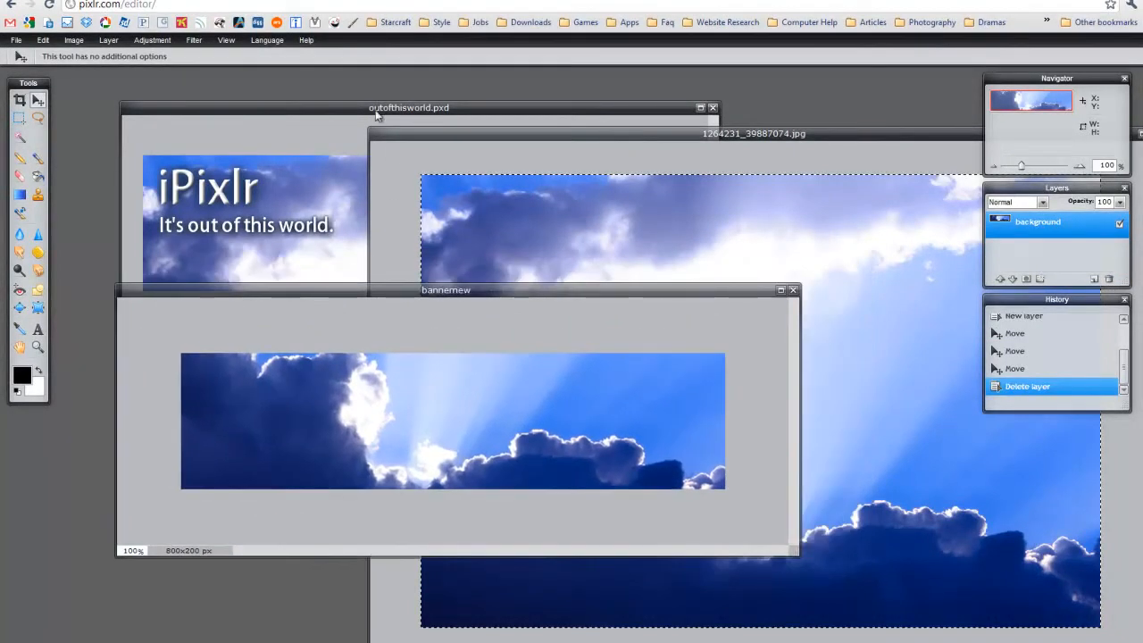
Open the astronaut photo stockvault_4876_20070301.jpg and rearrange the bannernew and astronaut windows.
{"action": "left_click", "coordinate": [16, 40]}
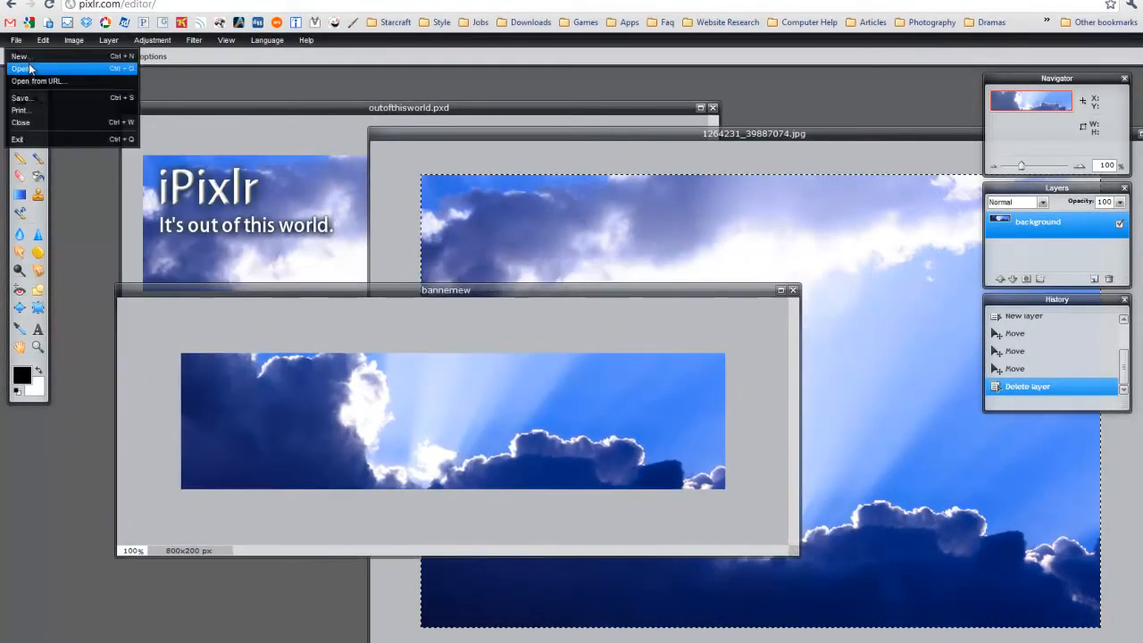
{"action": "left_click", "coordinate": [35, 64]}
{"action": "left_click_drag", "start_coordinate": [1126, 92], "coordinate": [1142, 380]}
{"action": "scroll", "coordinate": [451, 404], "scroll_direction": "down", "scroll_amount": 10}
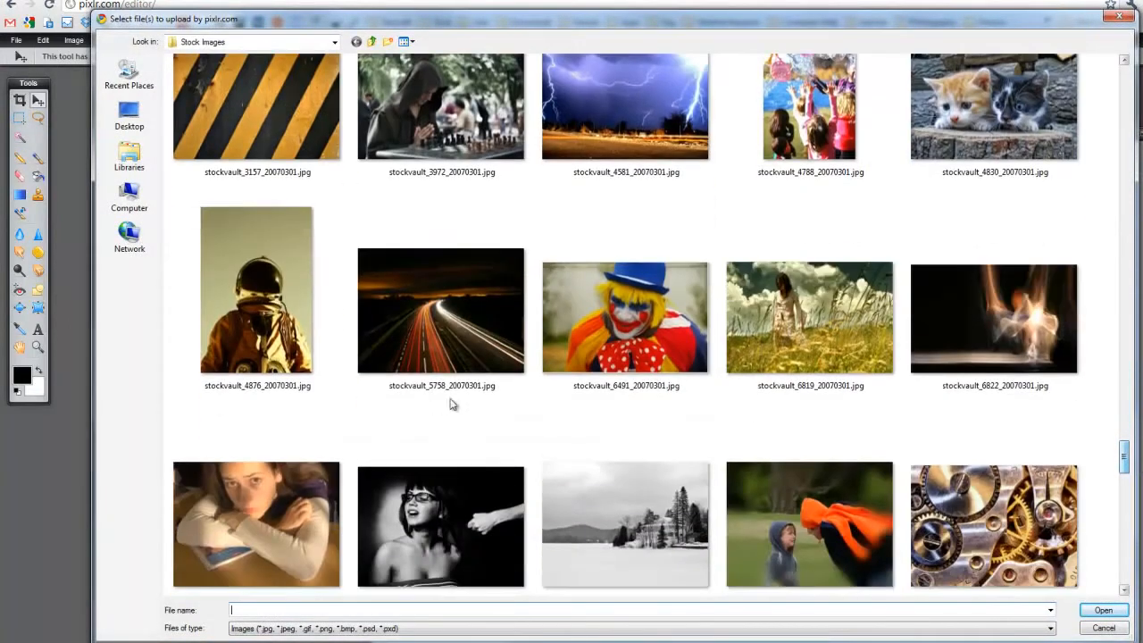
{"action": "left_click", "coordinate": [256, 294]}
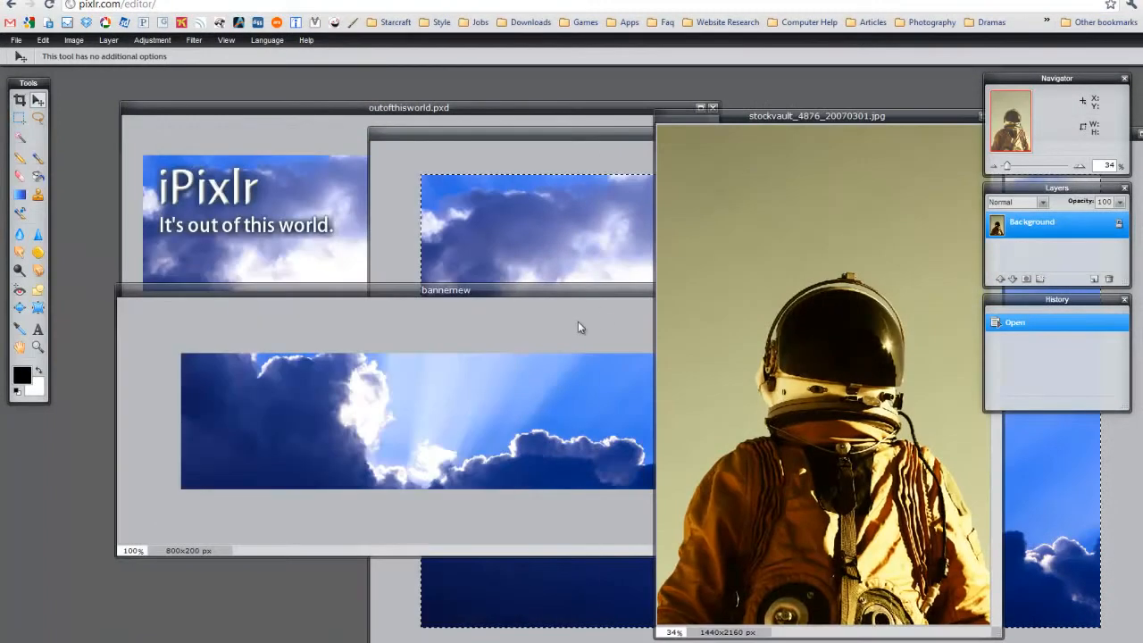
{"action": "left_click_drag", "start_coordinate": [569, 289], "coordinate": [369, 175]}
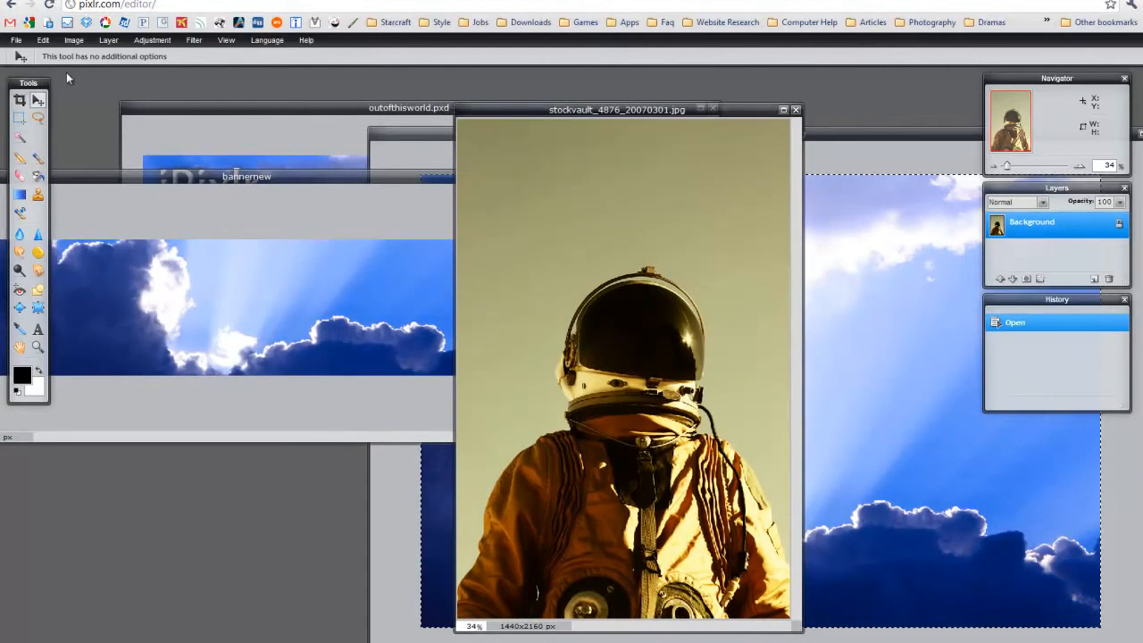
Resize the astronaut photo to 750 x 1125 pixels with proportions constrained.
{"action": "left_click", "coordinate": [74, 41]}
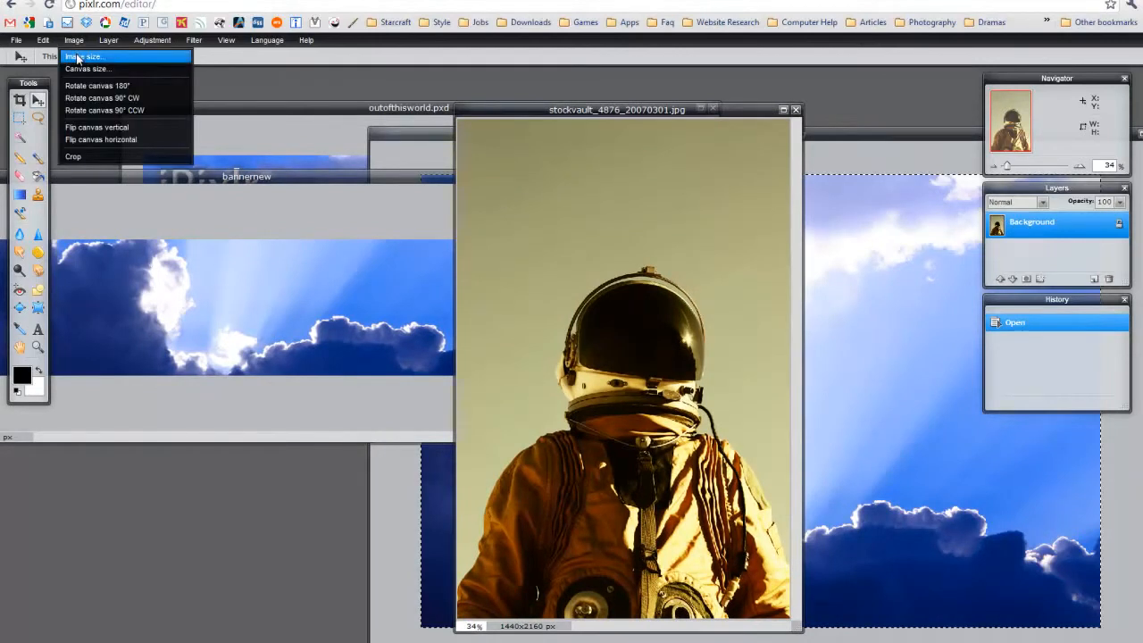
{"action": "left_click", "coordinate": [78, 57]}
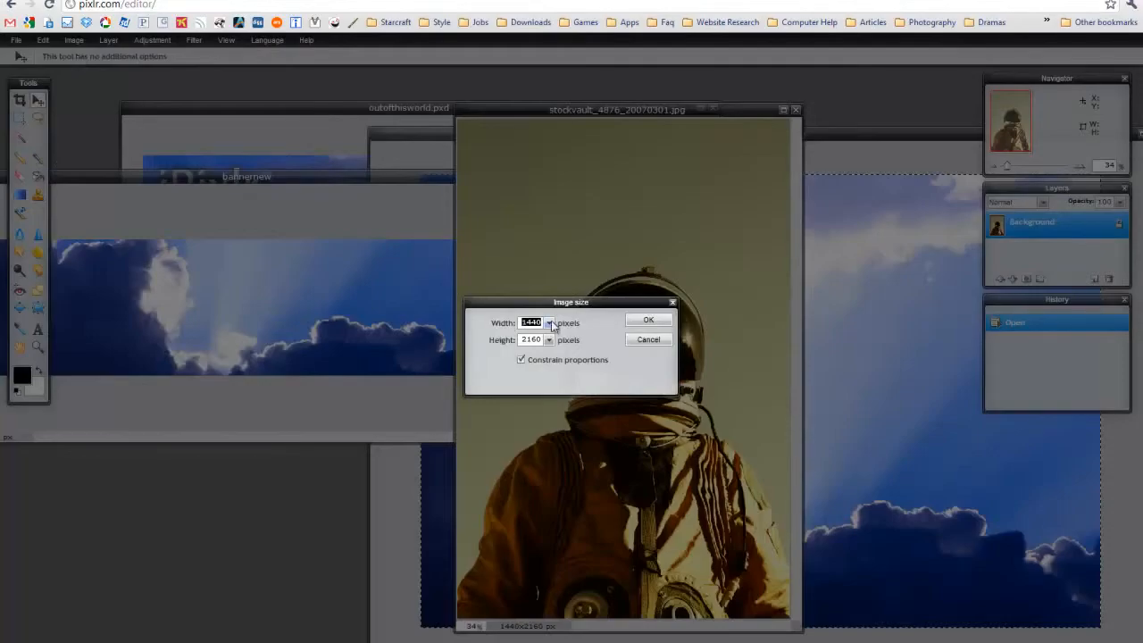
{"action": "left_click", "coordinate": [647, 322]}
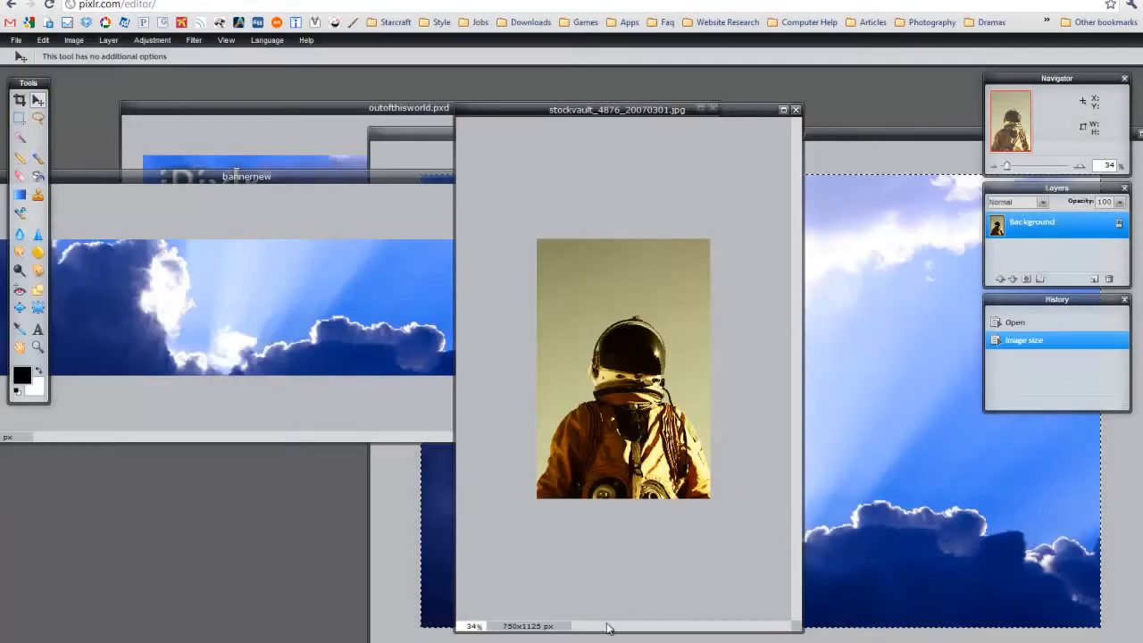
Set the astronaut photo's zoom to 80% and enlarge and reposition its window.
{"action": "type", "text": "80"}
{"action": "key", "text": "Return"}
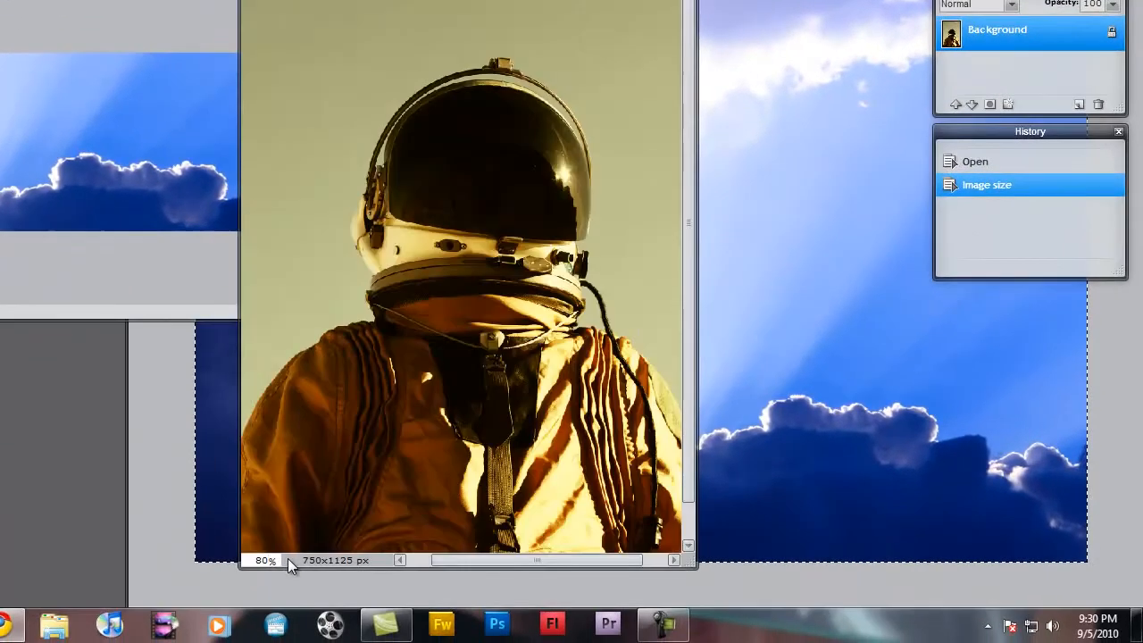
{"action": "left_click_drag", "start_coordinate": [692, 566], "coordinate": [288, 77]}
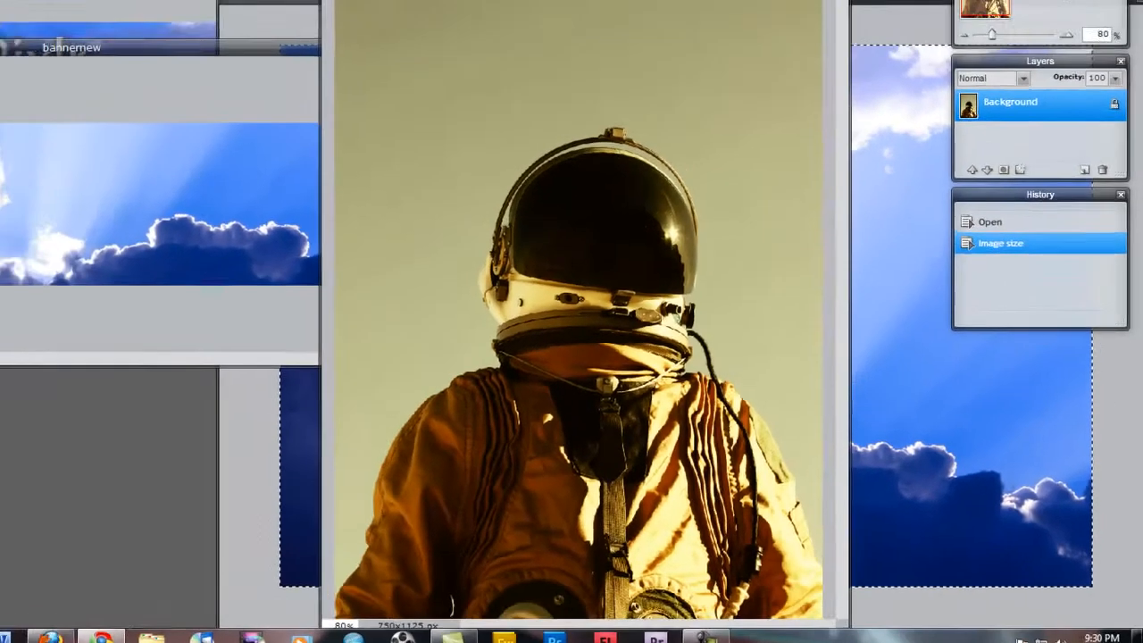
{"action": "left_click_drag", "start_coordinate": [411, 172], "coordinate": [860, 642]}
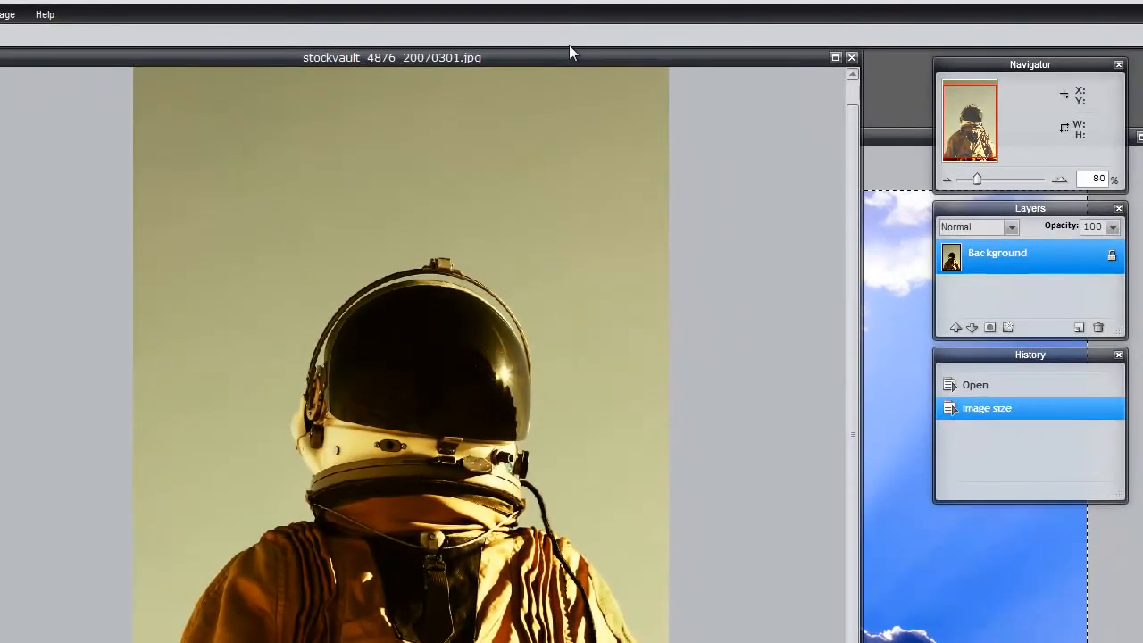
{"action": "left_click_drag", "start_coordinate": [568, 52], "coordinate": [607, 57]}
Unlock the astronaut photo's Background layer and select the entire plain backdrop around the astronaut with the Wand tool at tolerance 10.
{"action": "double_click", "coordinate": [1112, 256]}
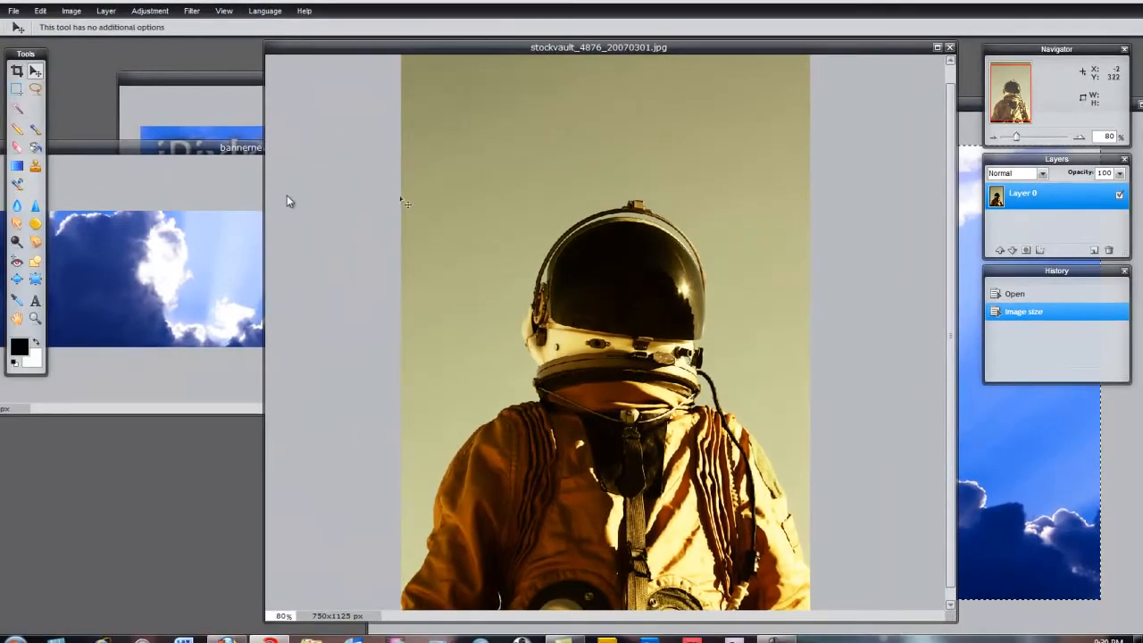
{"action": "left_click", "coordinate": [22, 110]}
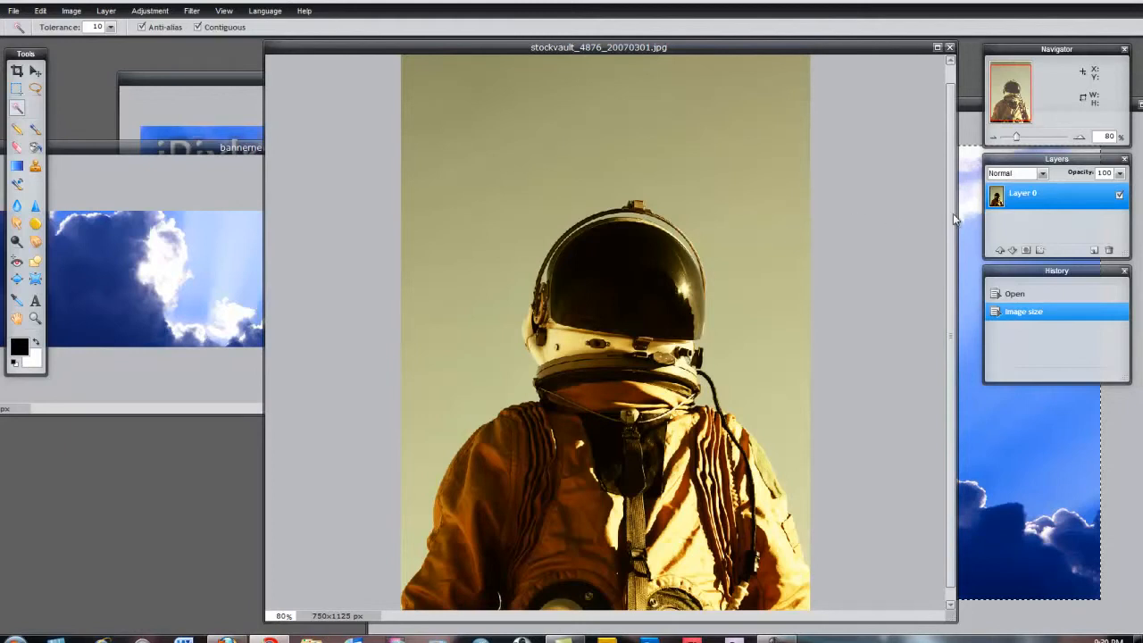
{"action": "scroll", "coordinate": [953, 213], "scroll_direction": "up", "scroll_amount": 1}
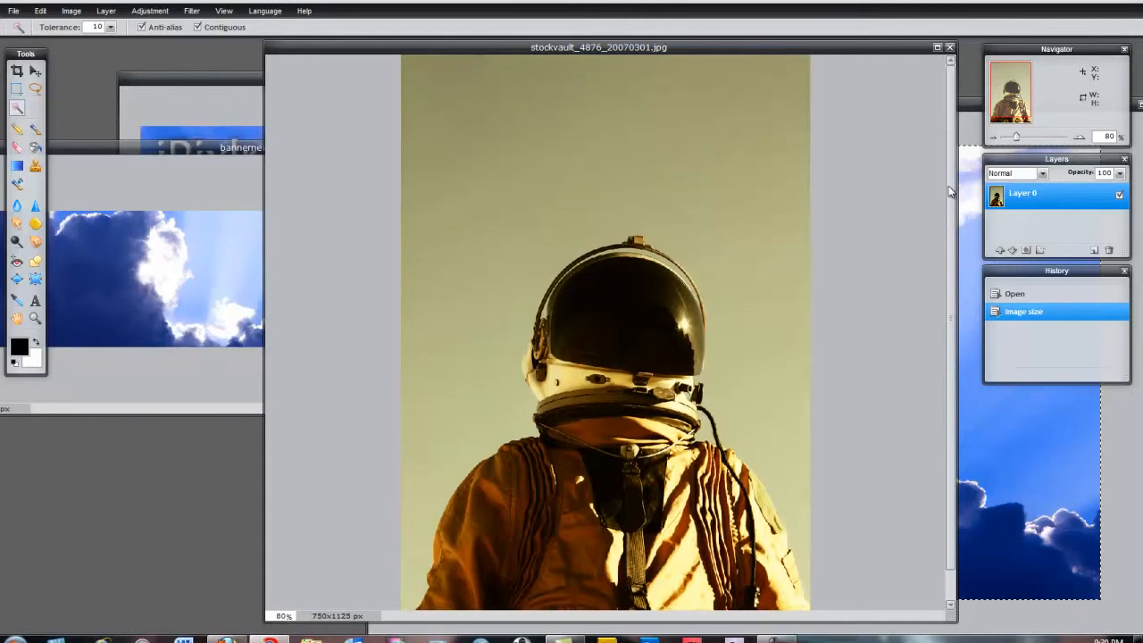
{"action": "left_click", "coordinate": [506, 167]}
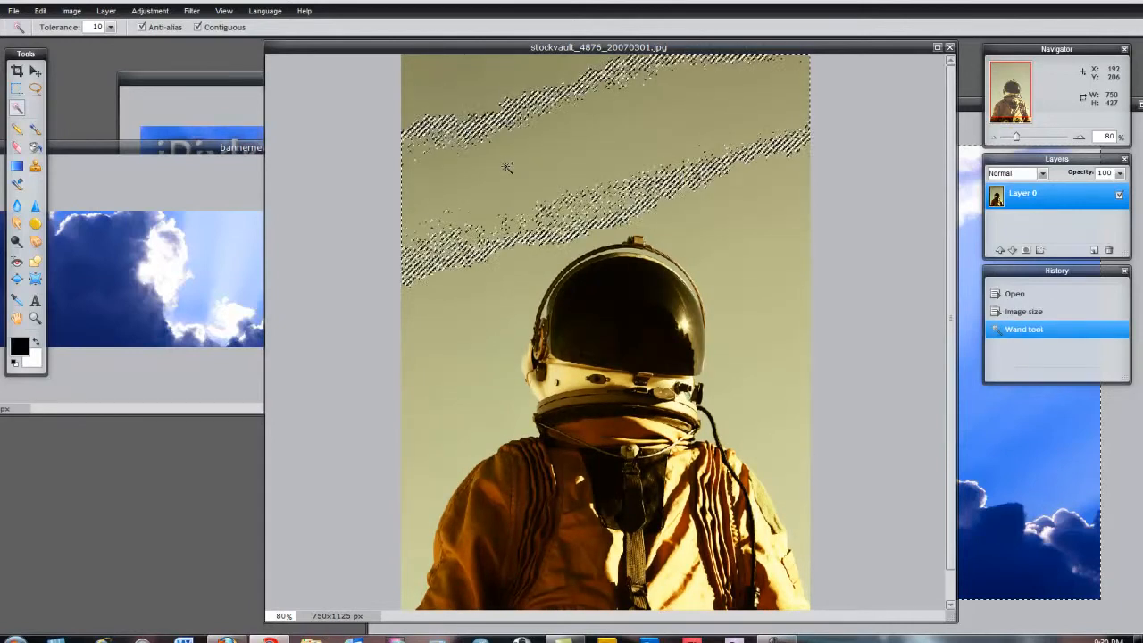
{"action": "left_click", "coordinate": [616, 170]}
{"action": "left_click", "coordinate": [679, 188], "text": "shift"}
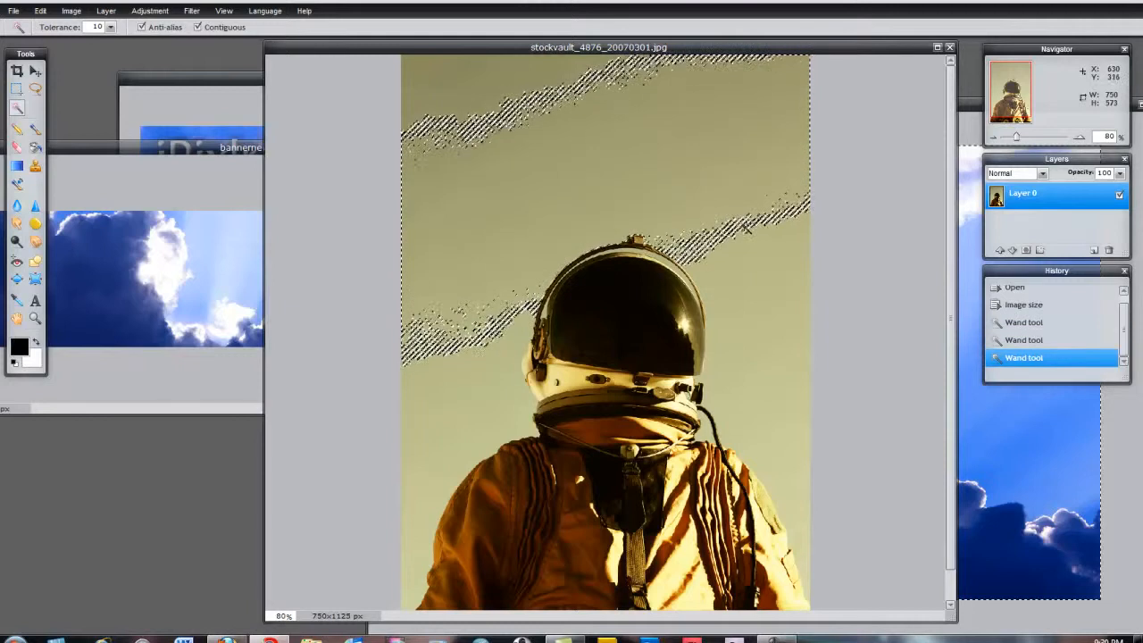
{"action": "left_click", "coordinate": [747, 242], "text": "shift"}
{"action": "left_click", "coordinate": [762, 323], "text": "shift"}
{"action": "left_click", "coordinate": [786, 453], "text": "shift"}
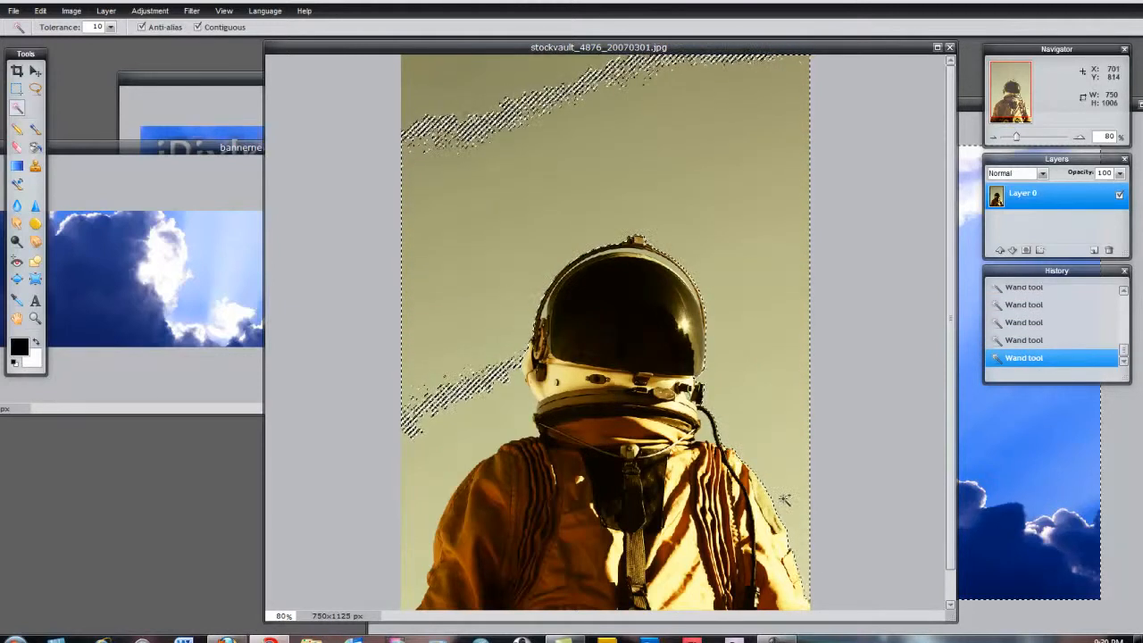
{"action": "left_click", "coordinate": [451, 473], "text": "shift"}
{"action": "left_click", "coordinate": [423, 538], "text": "shift"}
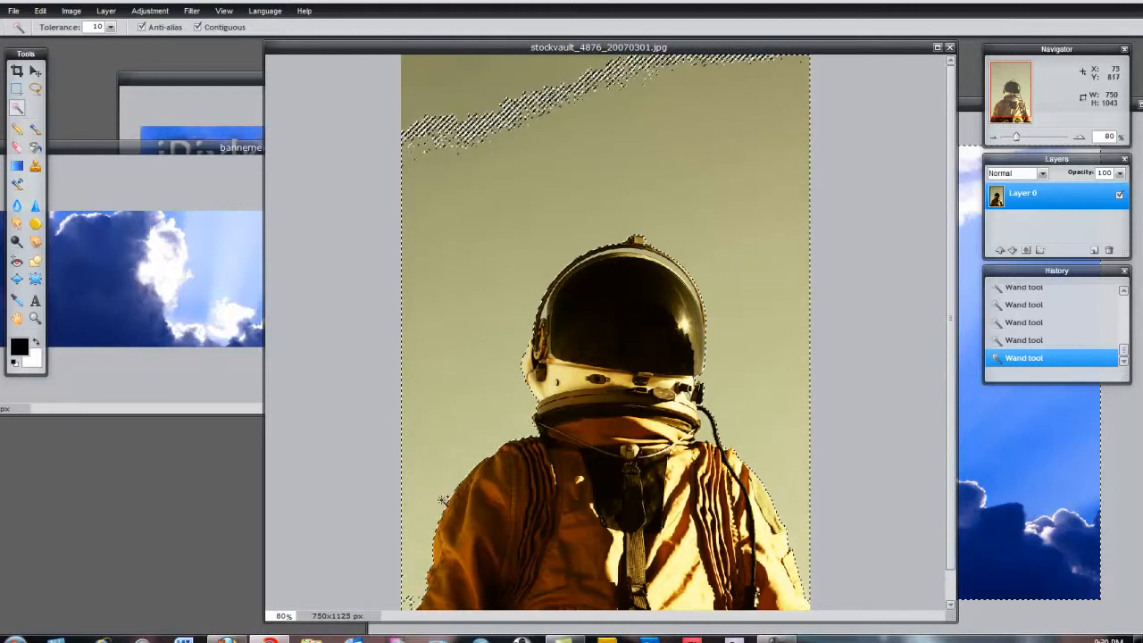
{"action": "left_click", "coordinate": [415, 594], "text": "shift"}
{"action": "left_click", "coordinate": [517, 91], "text": "shift"}
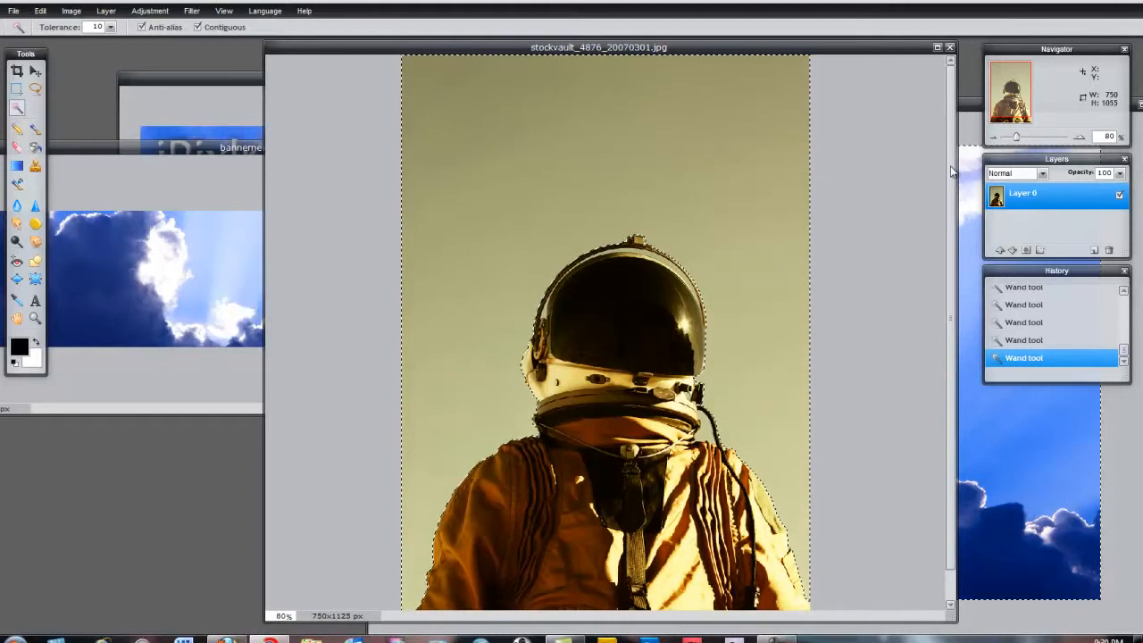
Check the selection edges at 120% zoom, clear the selected backdrop from the astronaut photo and deselect all.
{"action": "left_click_drag", "start_coordinate": [951, 177], "coordinate": [952, 216]}
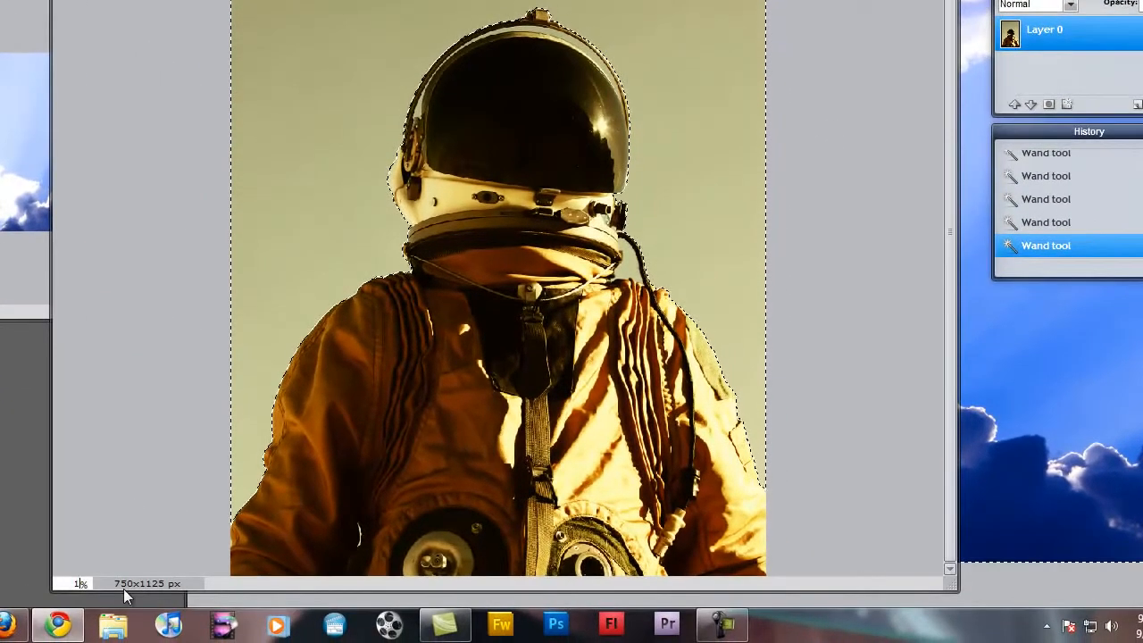
{"action": "type", "text": "120"}
{"action": "key", "text": "Return"}
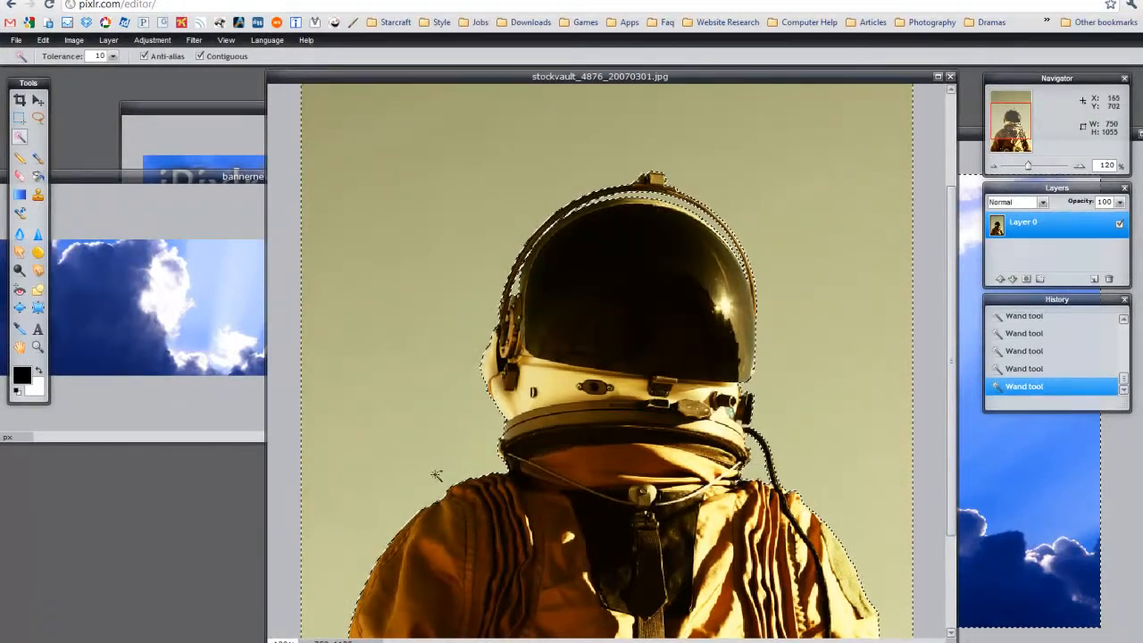
{"action": "mouse_move", "coordinate": [954, 451]}
{"action": "left_mouse_down"}
{"action": "mouse_move", "coordinate": [967, 549]}
{"action": "mouse_move", "coordinate": [965, 439]}
{"action": "left_mouse_up"}
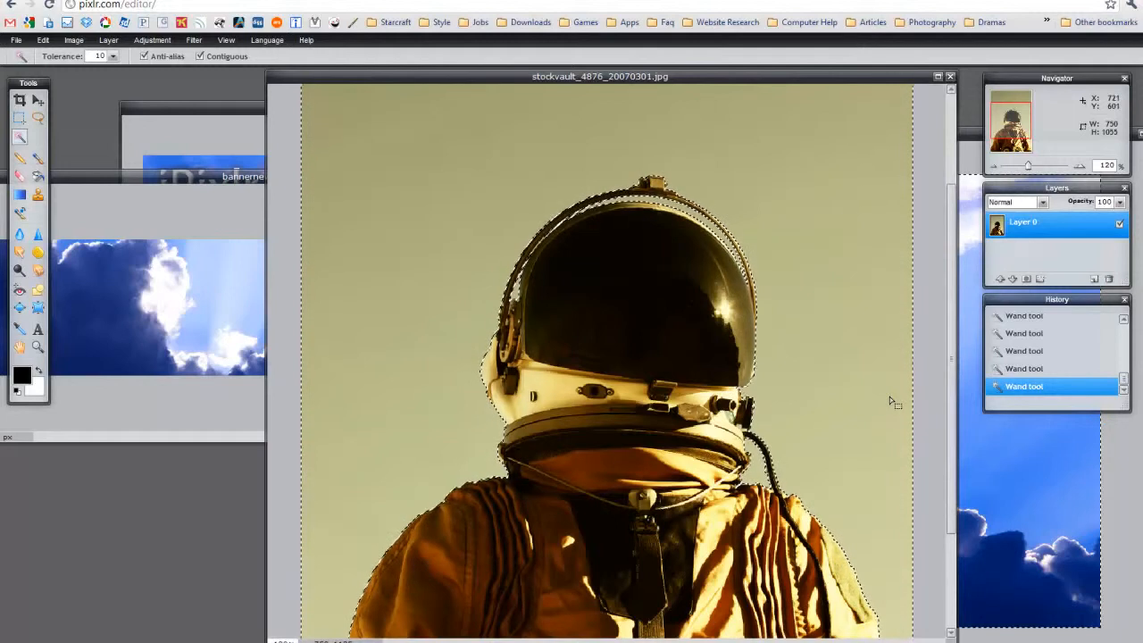
{"action": "key", "text": "Delete"}
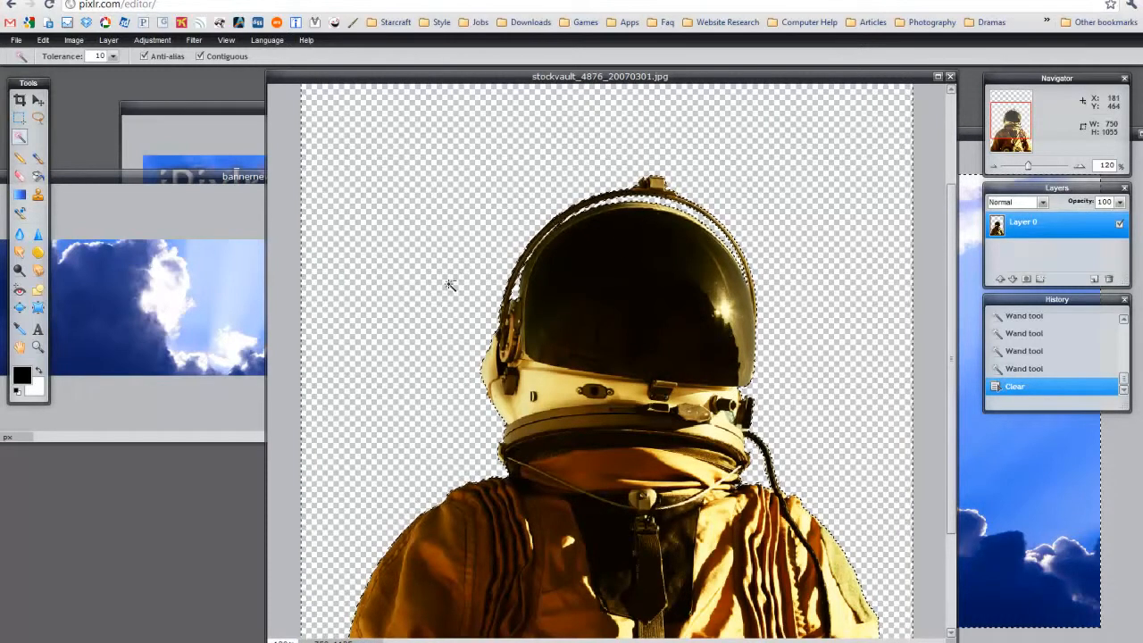
{"action": "key", "text": "ctrl+d"}
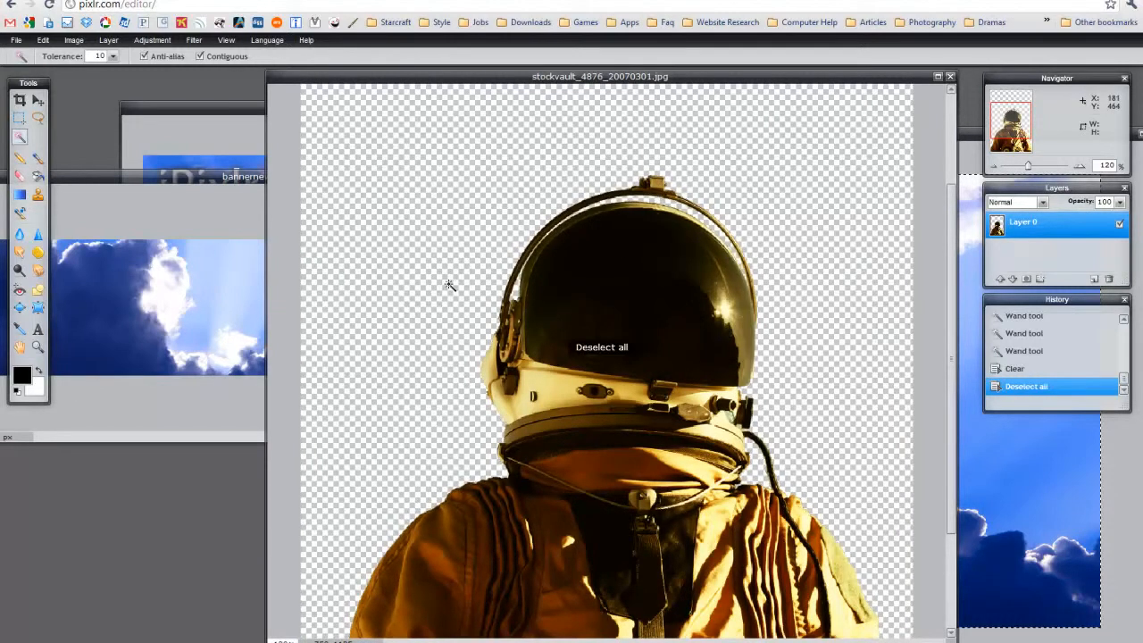
Select the astronaut's helmet and shoulders with a rectangular marquee and copy the selected area.
{"action": "left_click", "coordinate": [43, 40]}
{"action": "left_click", "coordinate": [38, 101]}
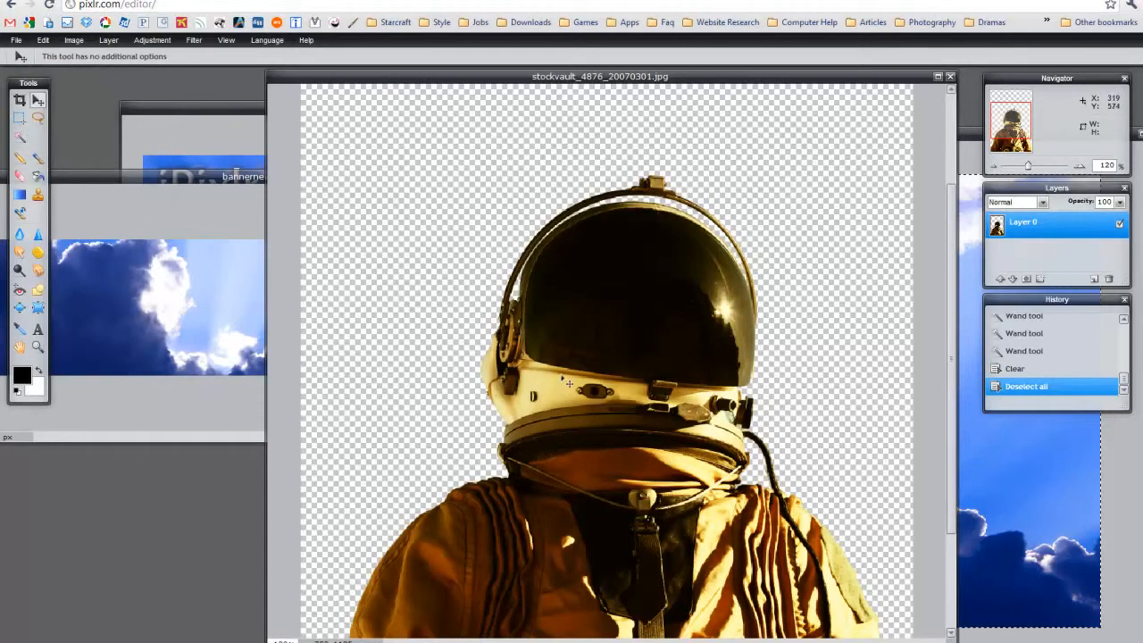
{"action": "left_click", "coordinate": [20, 118]}
{"action": "left_click_drag", "start_coordinate": [313, 146], "coordinate": [913, 630]}
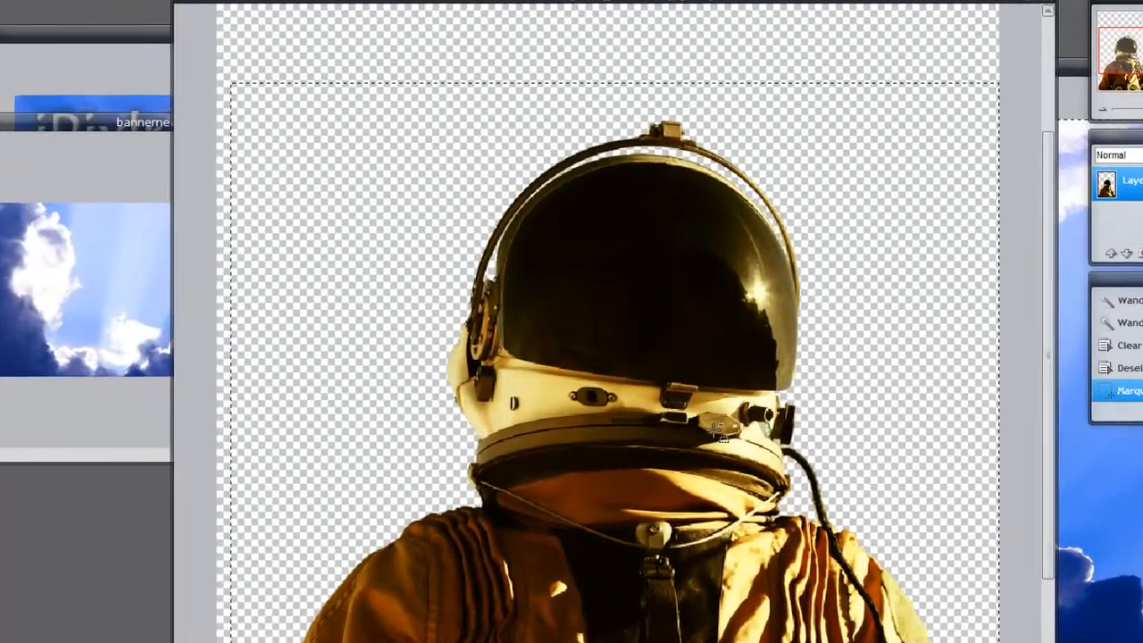
{"action": "key", "text": "ctrl+c"}
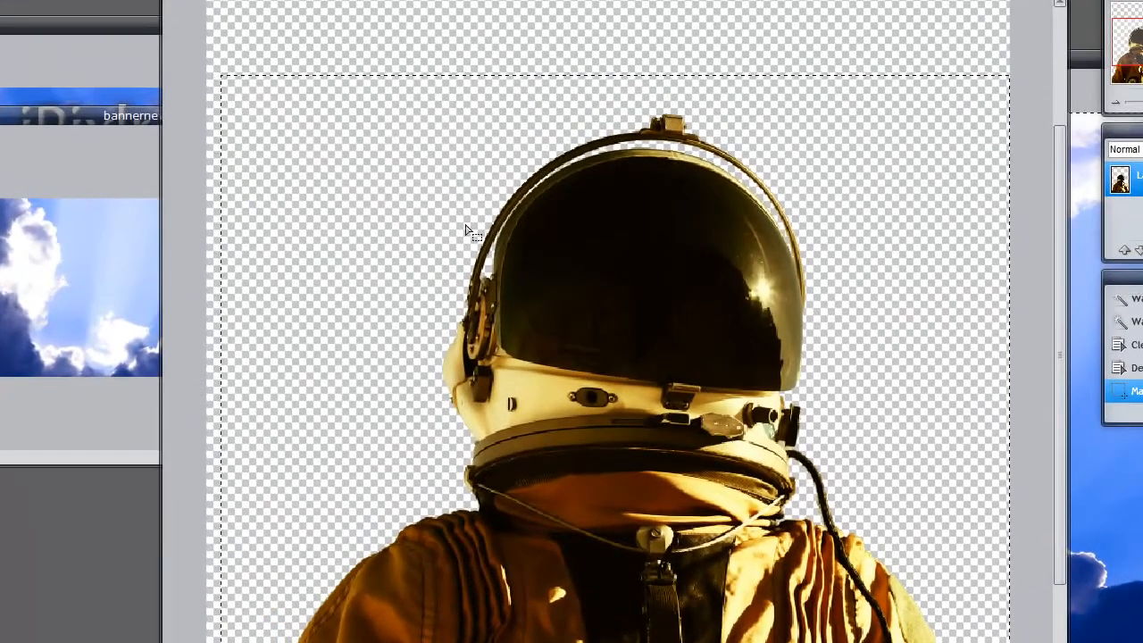
Bring bannernew to the front, enlarge its window and paste the copied astronaut as a new layer.
{"action": "left_click", "coordinate": [90, 116]}
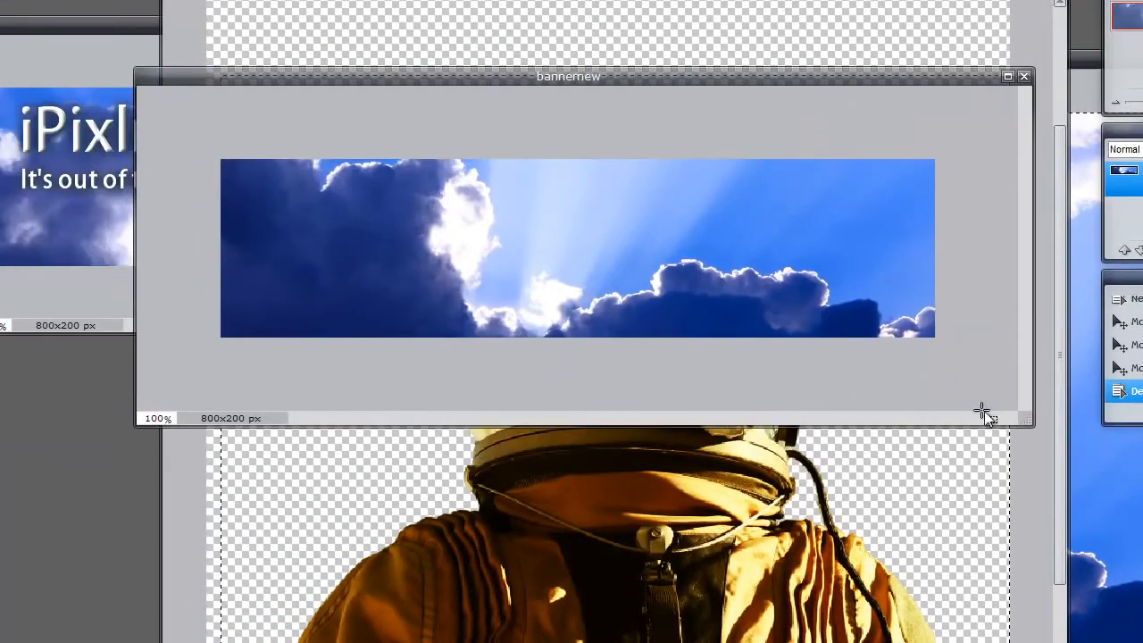
{"action": "left_click_drag", "start_coordinate": [1018, 419], "coordinate": [1138, 594]}
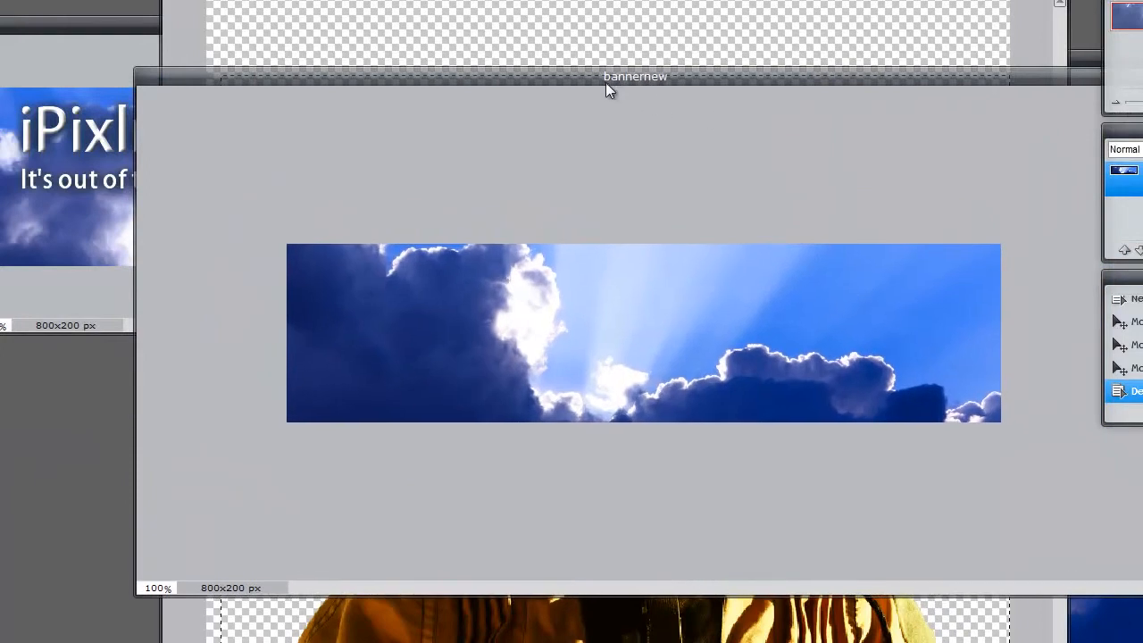
{"action": "key", "text": "ctrl+v"}
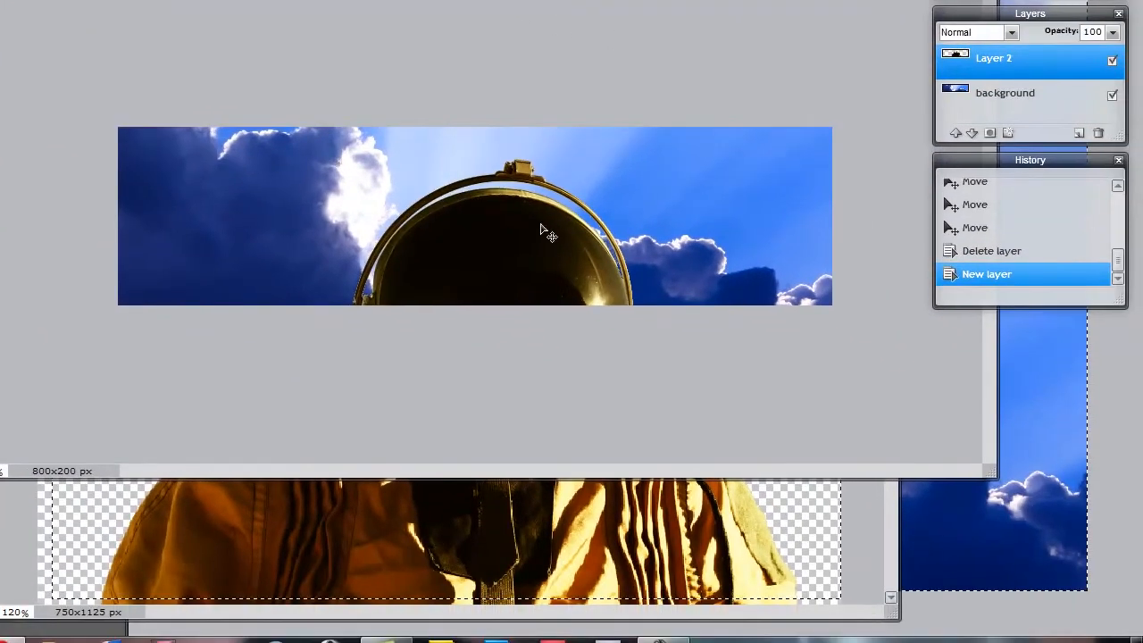
Reposition the pasted astronaut so the helmet visor fills the right part of the banner, adjusting the bannernew window for more room.
{"action": "left_click_drag", "start_coordinate": [548, 235], "coordinate": [652, 102]}
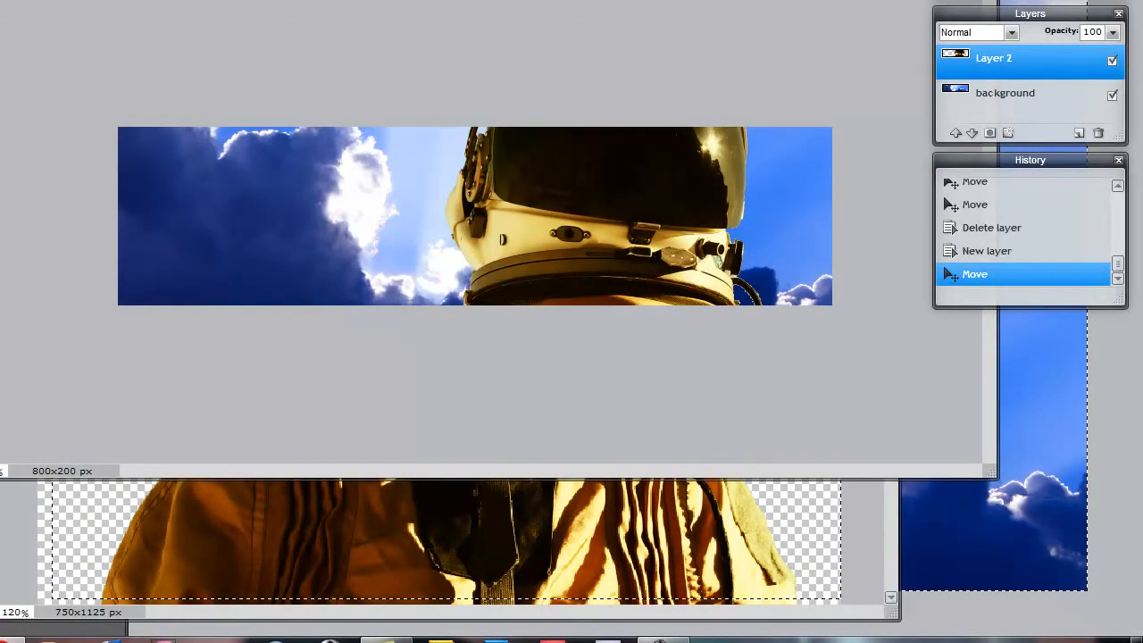
{"action": "left_click_drag", "start_coordinate": [824, 3], "coordinate": [672, 3]}
{"action": "left_click_drag", "start_coordinate": [833, 431], "coordinate": [982, 574]}
{"action": "left_click_drag", "start_coordinate": [528, 199], "coordinate": [546, 183]}
{"action": "left_click_drag", "start_coordinate": [526, 260], "coordinate": [577, 281]}
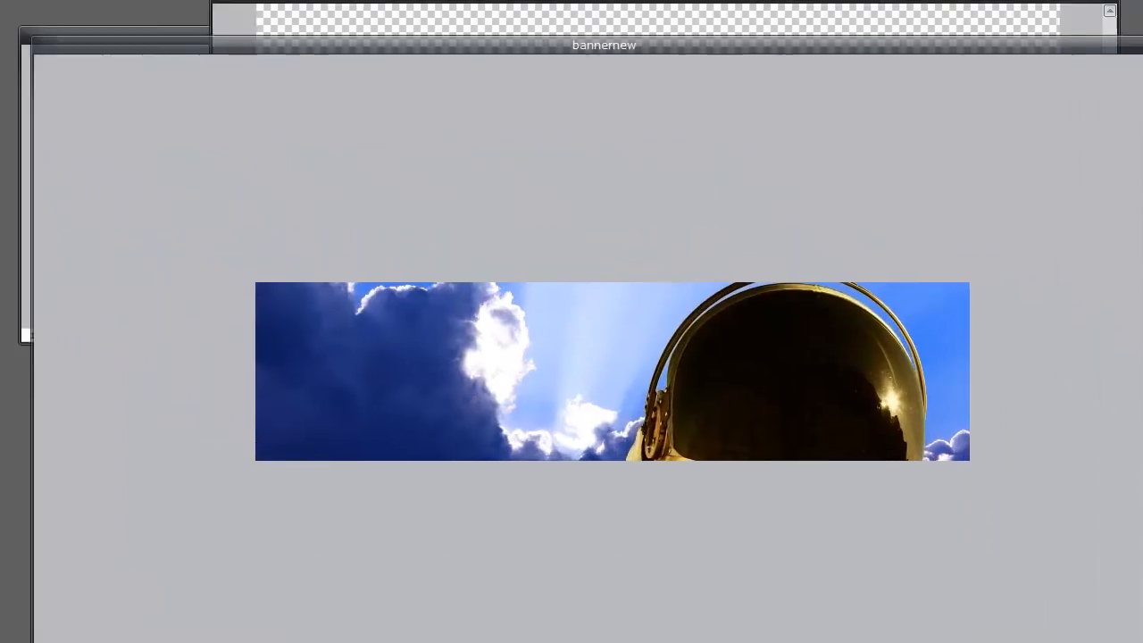
Scale the astronaut layer down to about two-thirds of its size with Free Transform and apply the change.
{"action": "left_click", "coordinate": [49, 24]}
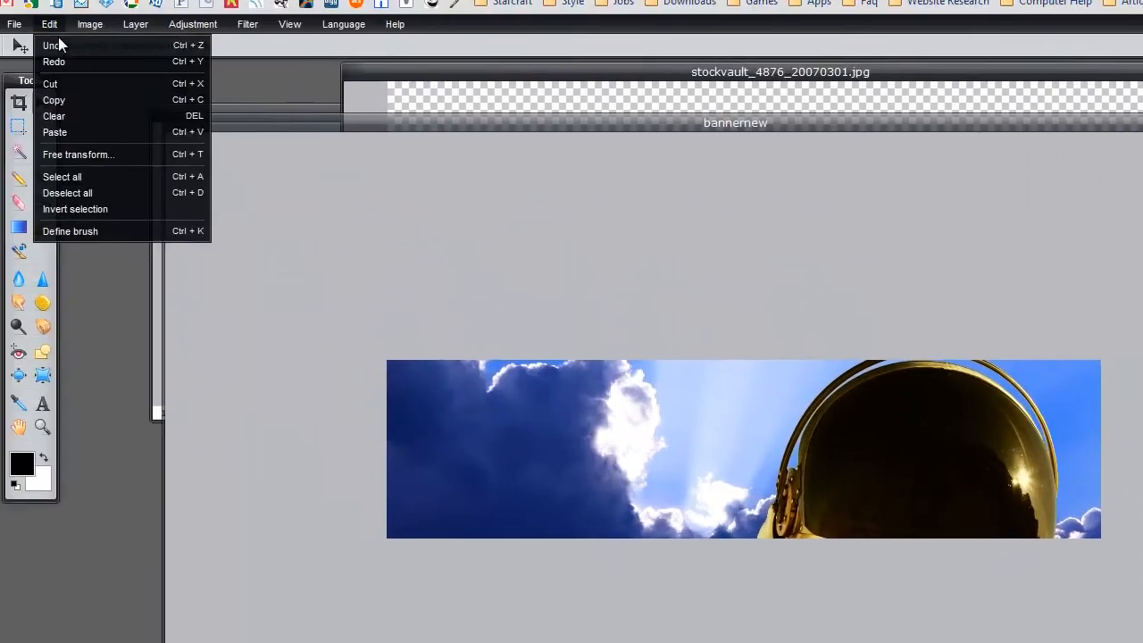
{"action": "left_click", "coordinate": [81, 155]}
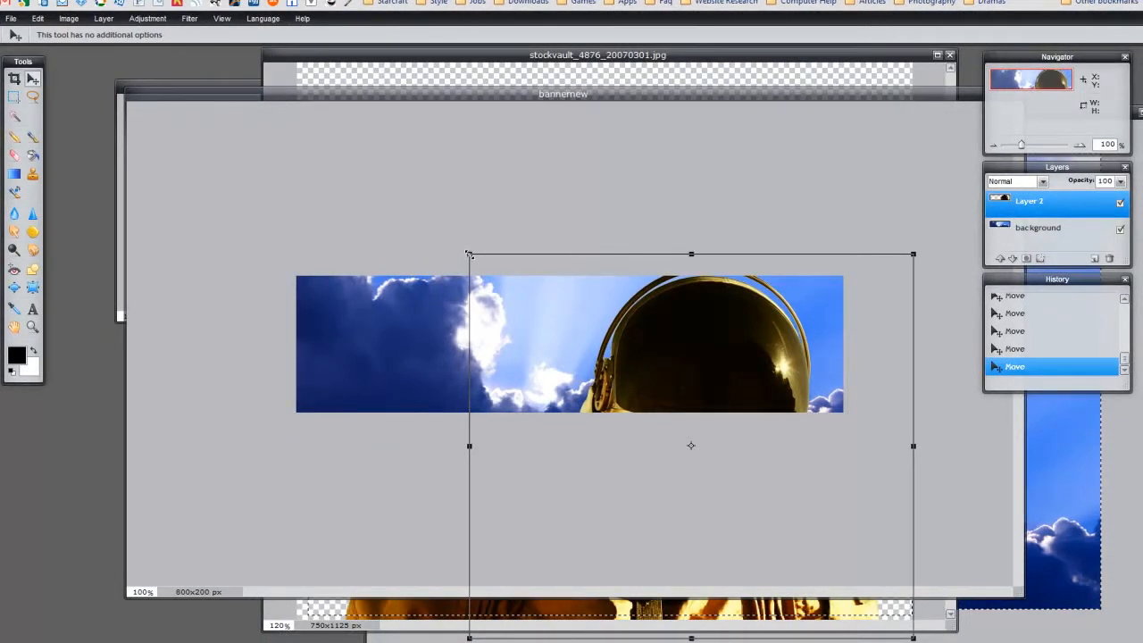
{"action": "left_click_drag", "start_coordinate": [469, 255], "coordinate": [532, 317]}
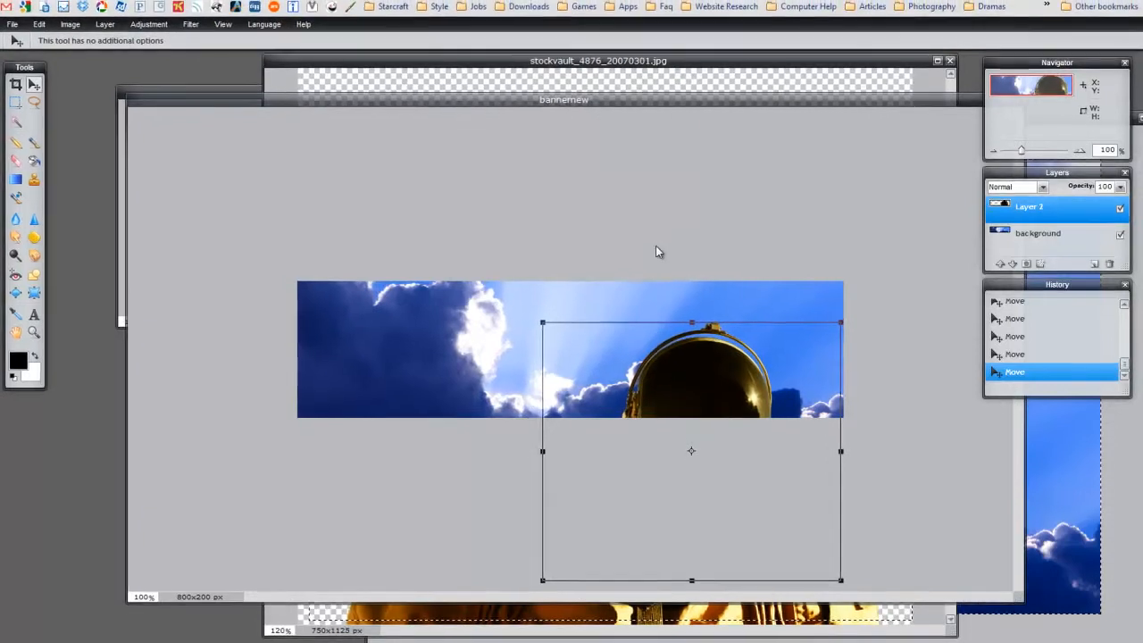
{"action": "left_click", "coordinate": [684, 242]}
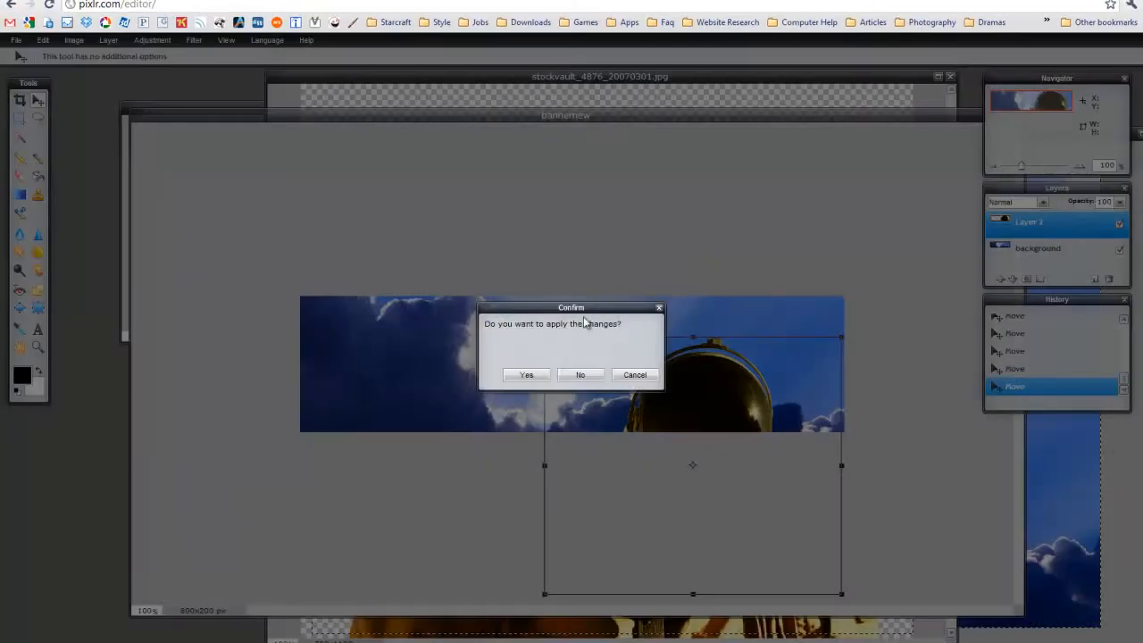
{"action": "left_click", "coordinate": [527, 376]}
Try moving the shrunken astronaut up toward the banner's right end, and undo both the move and the free transform.
{"action": "left_click_drag", "start_coordinate": [694, 412], "coordinate": [741, 369]}
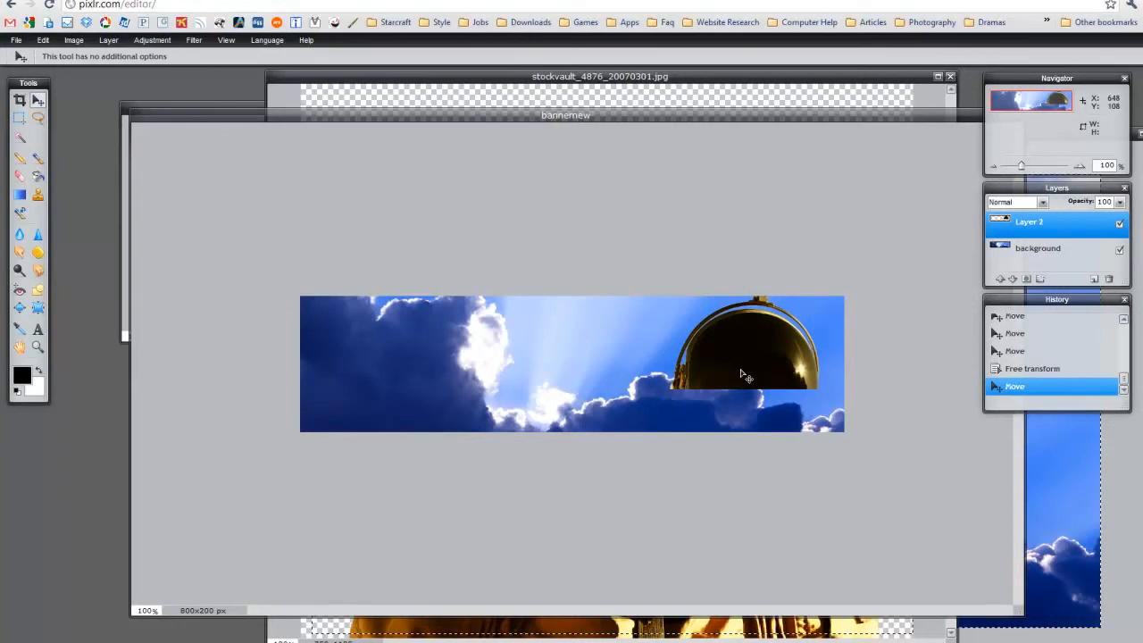
{"action": "key", "text": "ctrl+z"}
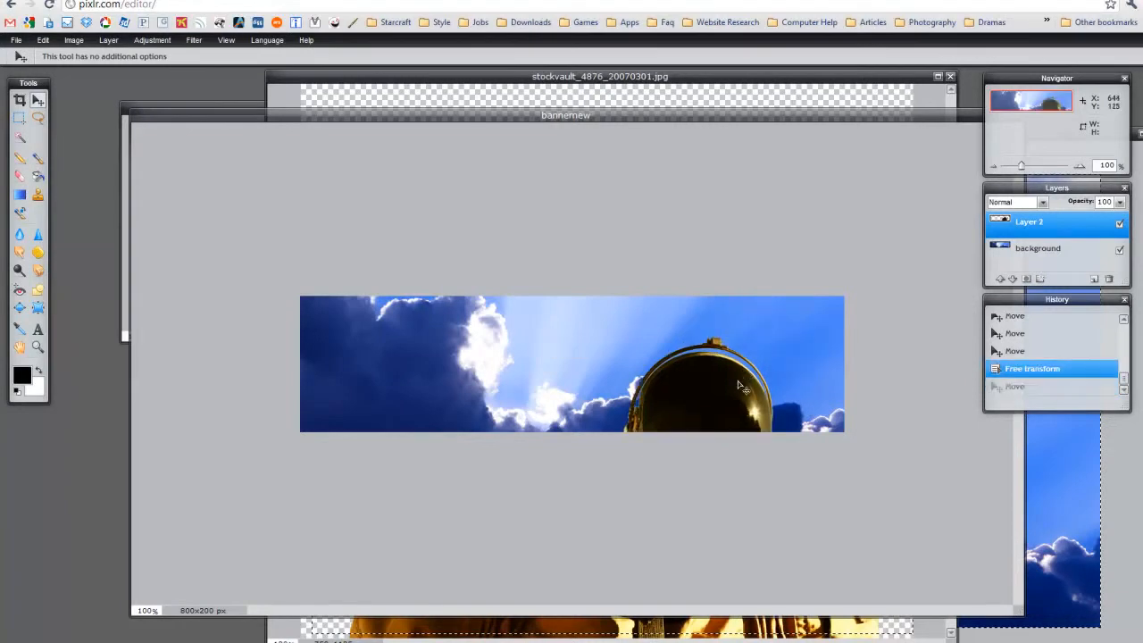
{"action": "key", "text": "ctrl+y"}
{"action": "key", "text": "ctrl+z"}
{"action": "key", "text": "ctrl+z"}
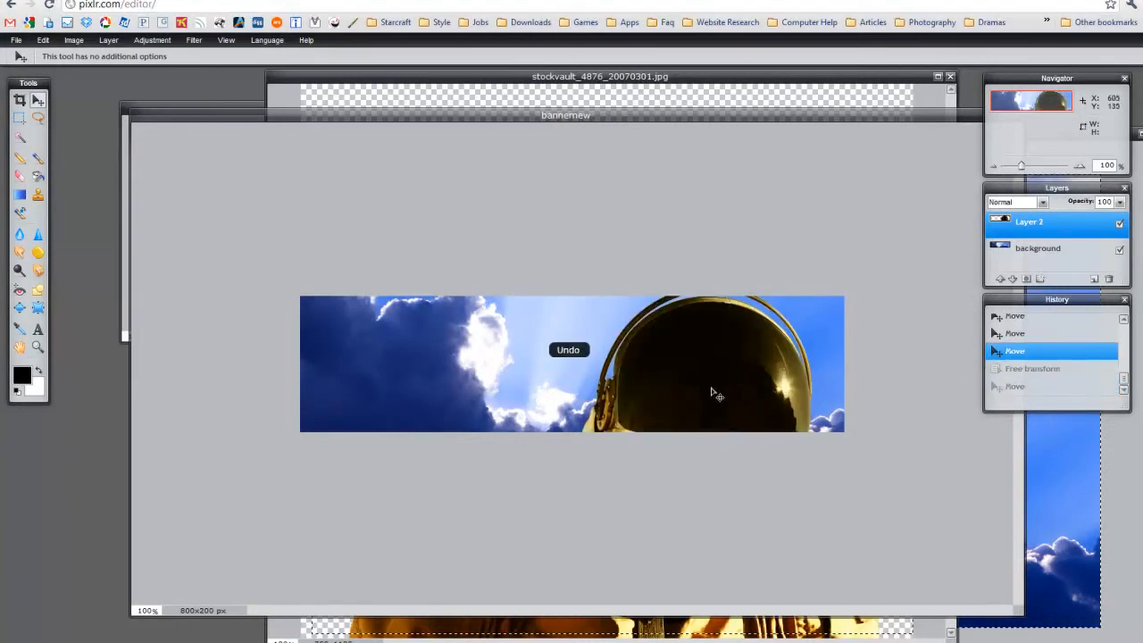
Scale the astronaut layer down to about 60% with Free Transform, place it at the banner's right end and apply the change.
{"action": "left_click", "coordinate": [51, 41]}
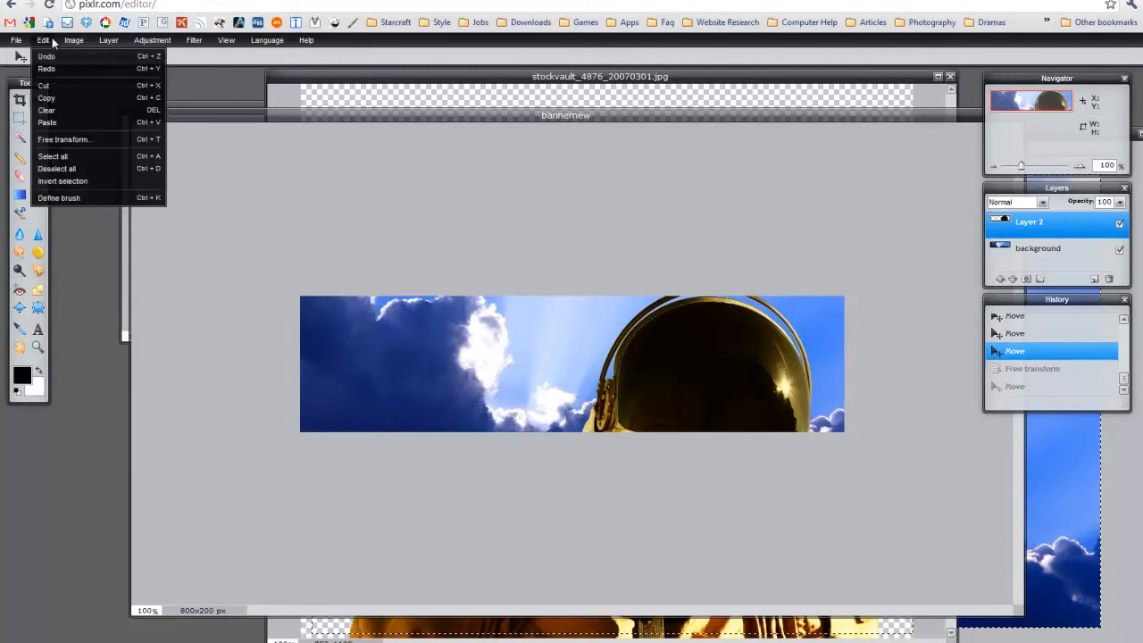
{"action": "left_click", "coordinate": [723, 370]}
{"action": "left_click_drag", "start_coordinate": [712, 385], "coordinate": [720, 366]}
{"action": "left_click_drag", "start_coordinate": [695, 355], "coordinate": [703, 355]}
{"action": "key", "text": "ctrl+t"}
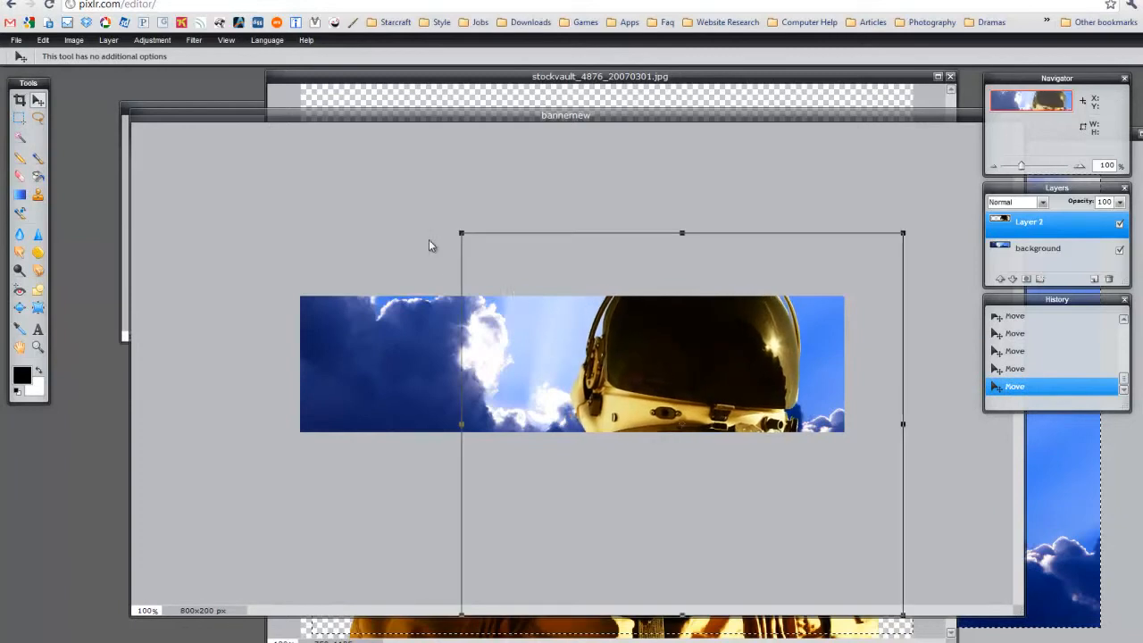
{"action": "left_click_drag", "start_coordinate": [460, 234], "coordinate": [548, 312]}
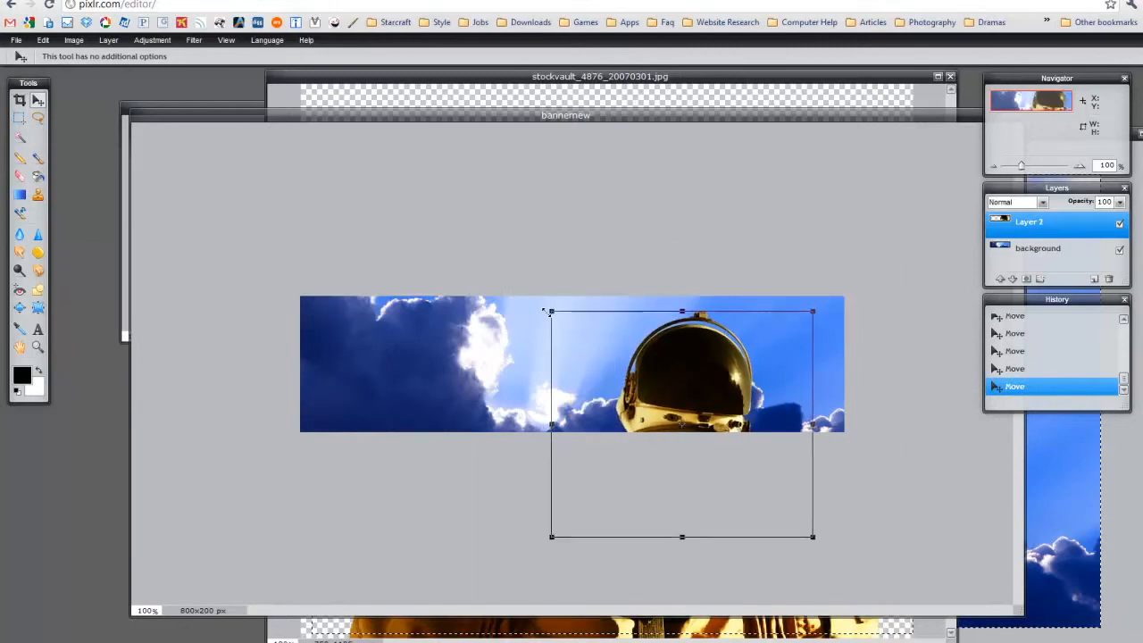
{"action": "left_click_drag", "start_coordinate": [658, 388], "coordinate": [740, 381]}
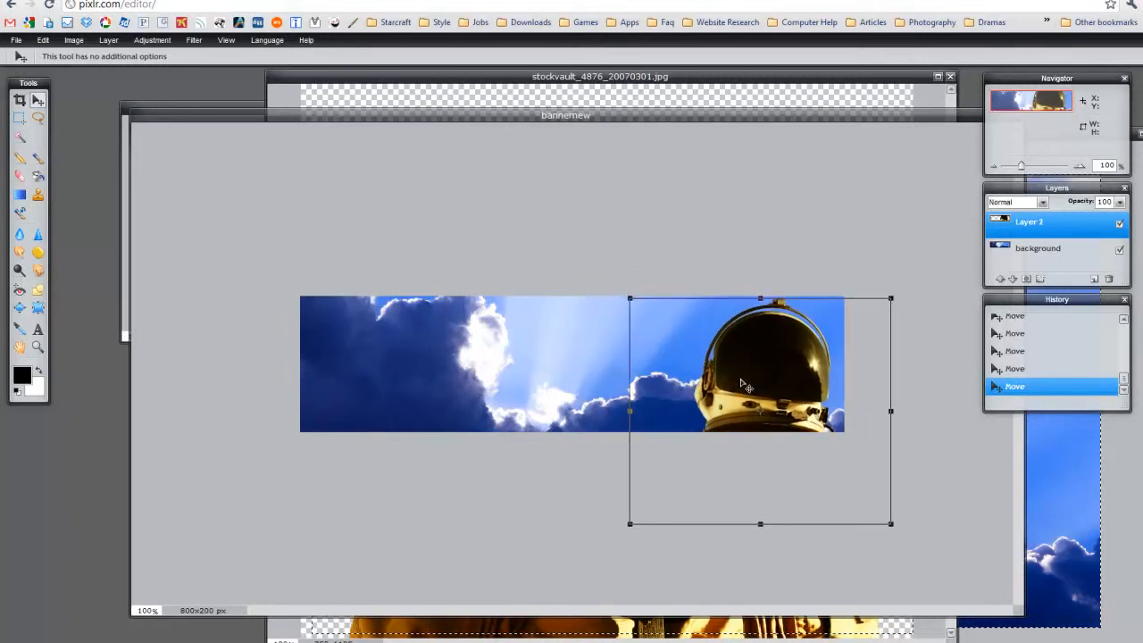
{"action": "left_click", "coordinate": [684, 250]}
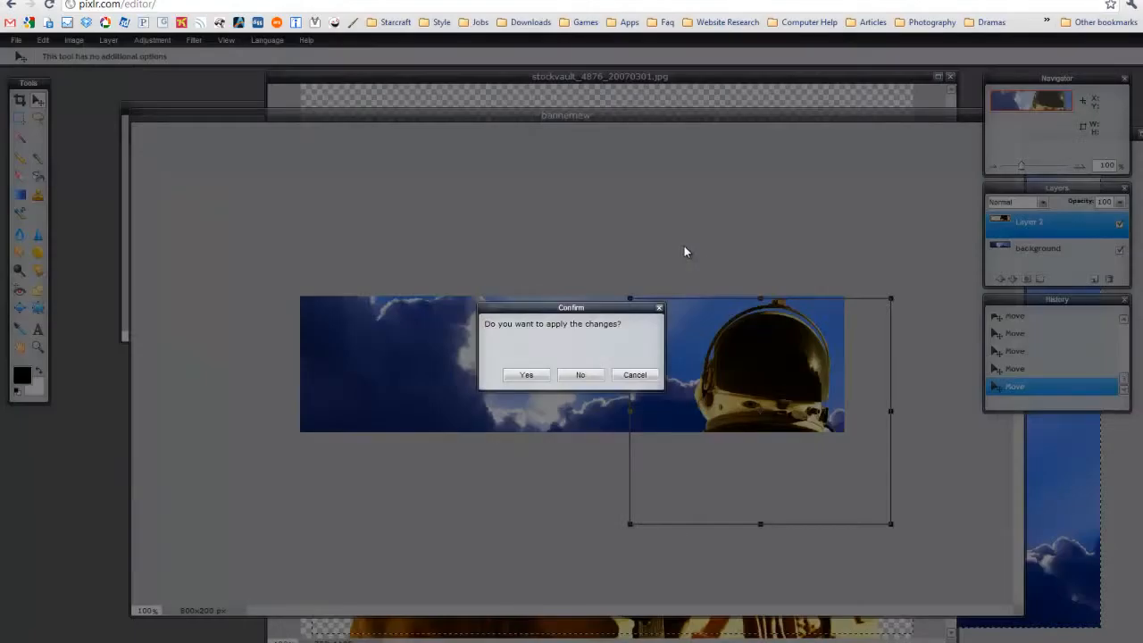
{"action": "left_click", "coordinate": [527, 375]}
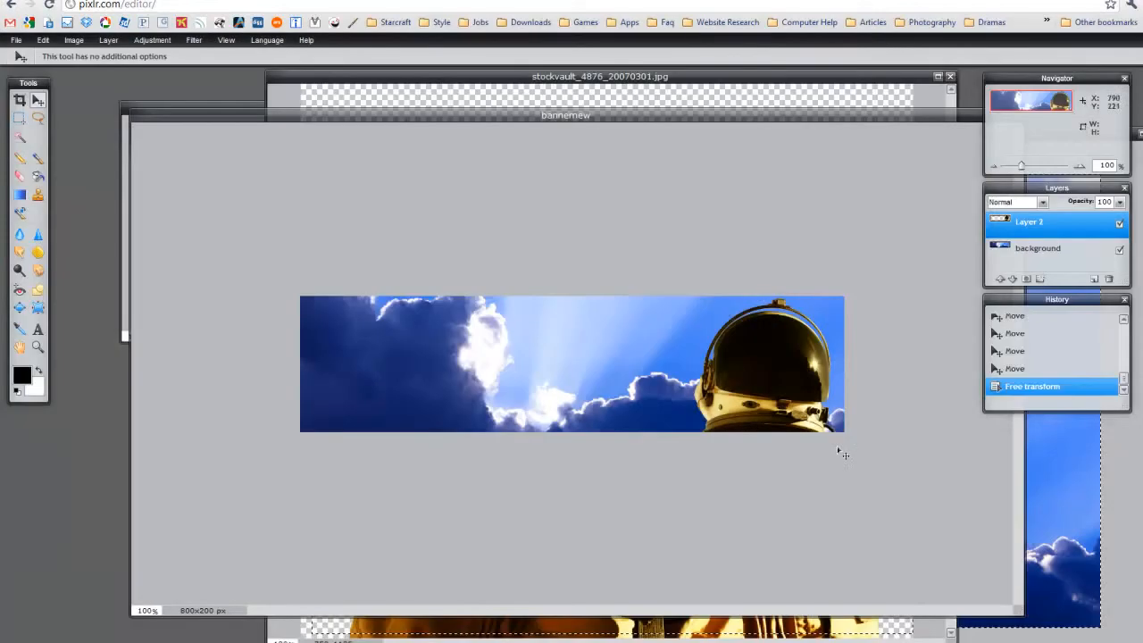
Save the banner to the computer as bannernew in the layered PXD format, in the Pixlr folder.
{"action": "left_click", "coordinate": [16, 40]}
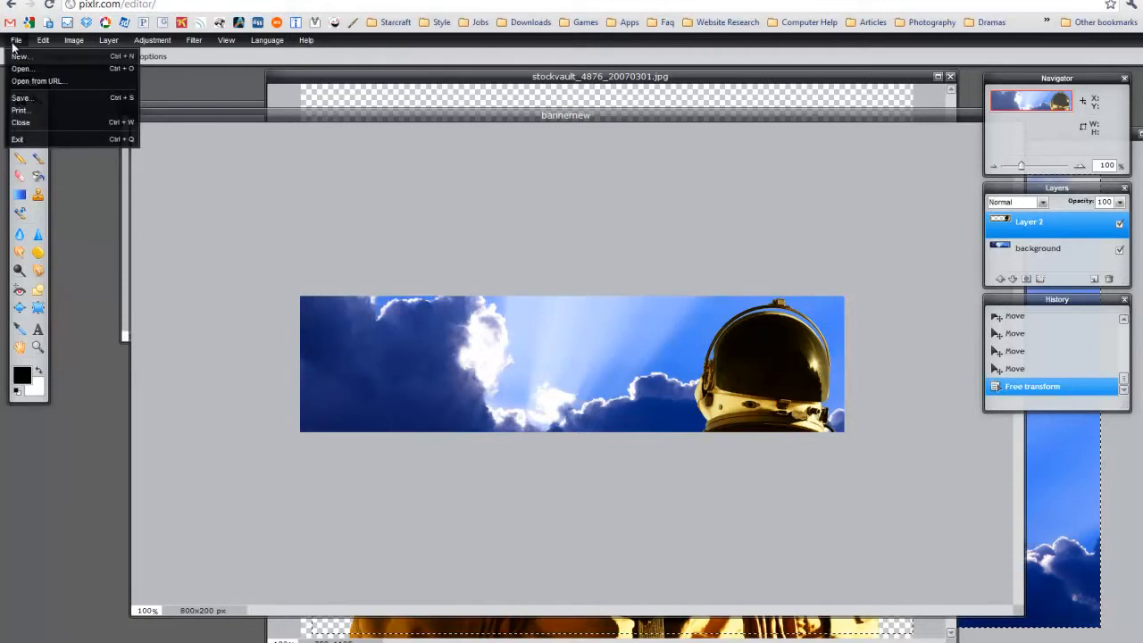
{"action": "left_click", "coordinate": [19, 97]}
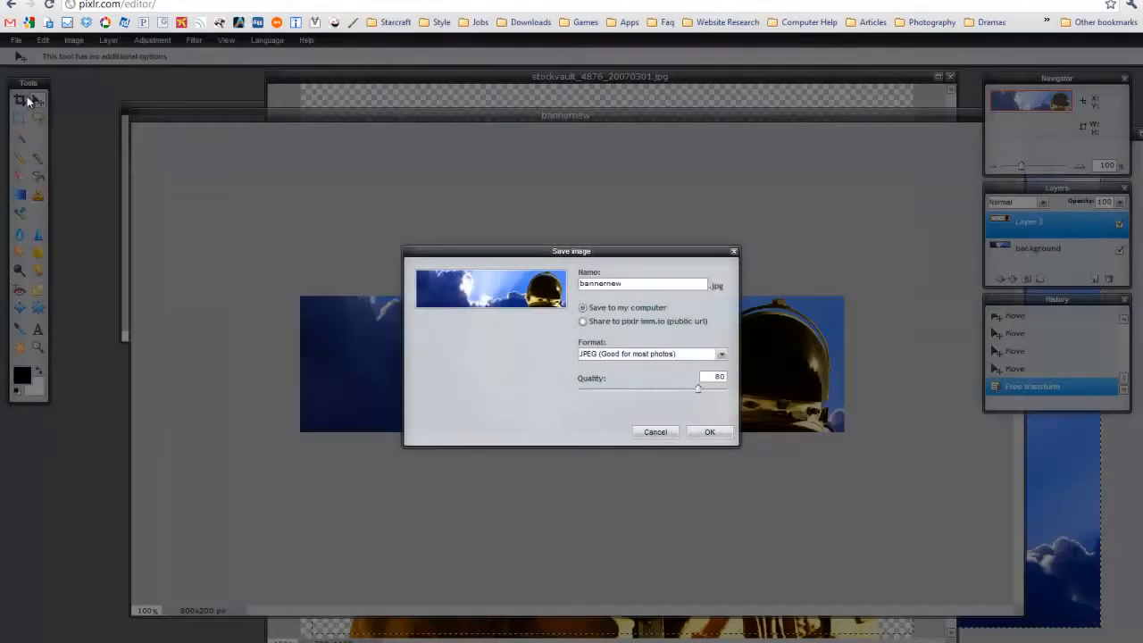
{"action": "left_click", "coordinate": [720, 354]}
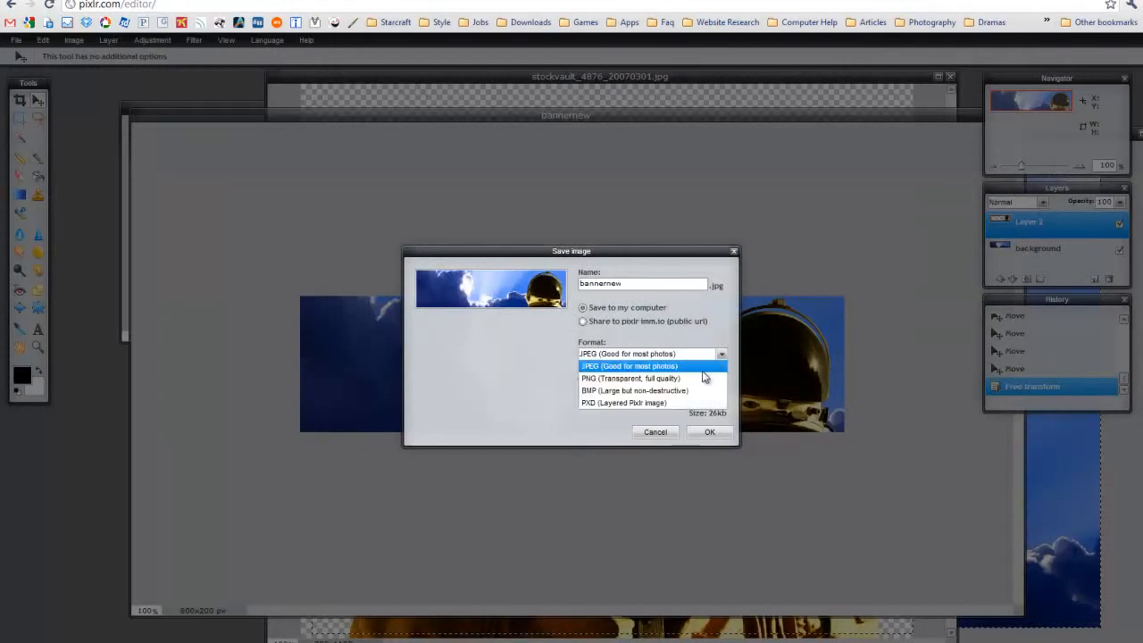
{"action": "left_click", "coordinate": [633, 282]}
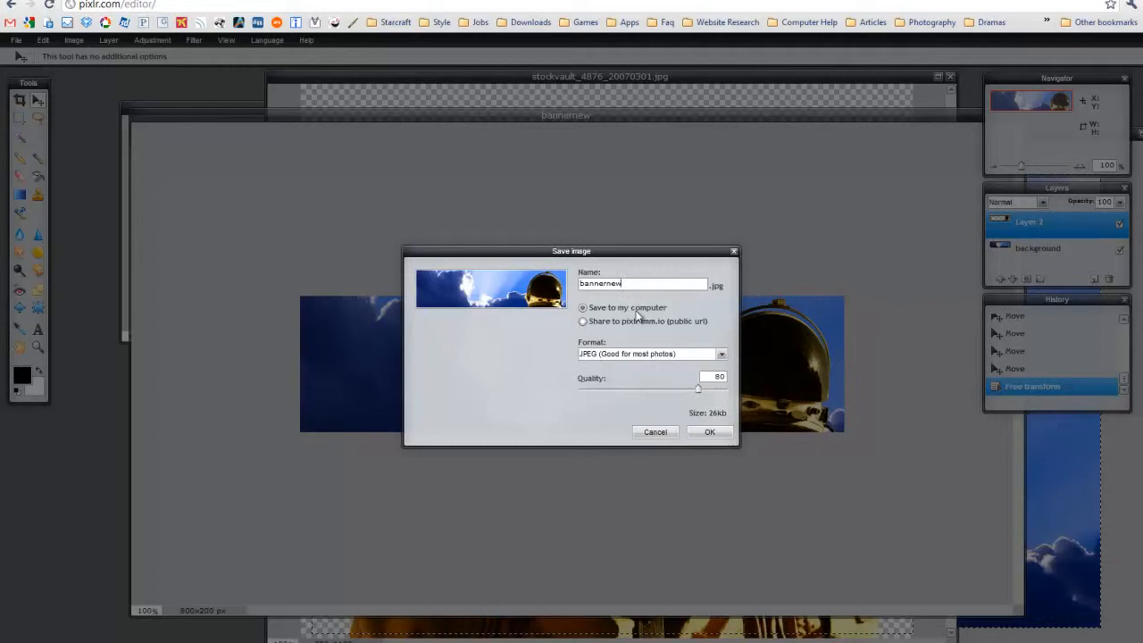
{"action": "left_click", "coordinate": [721, 354]}
{"action": "left_click", "coordinate": [618, 401]}
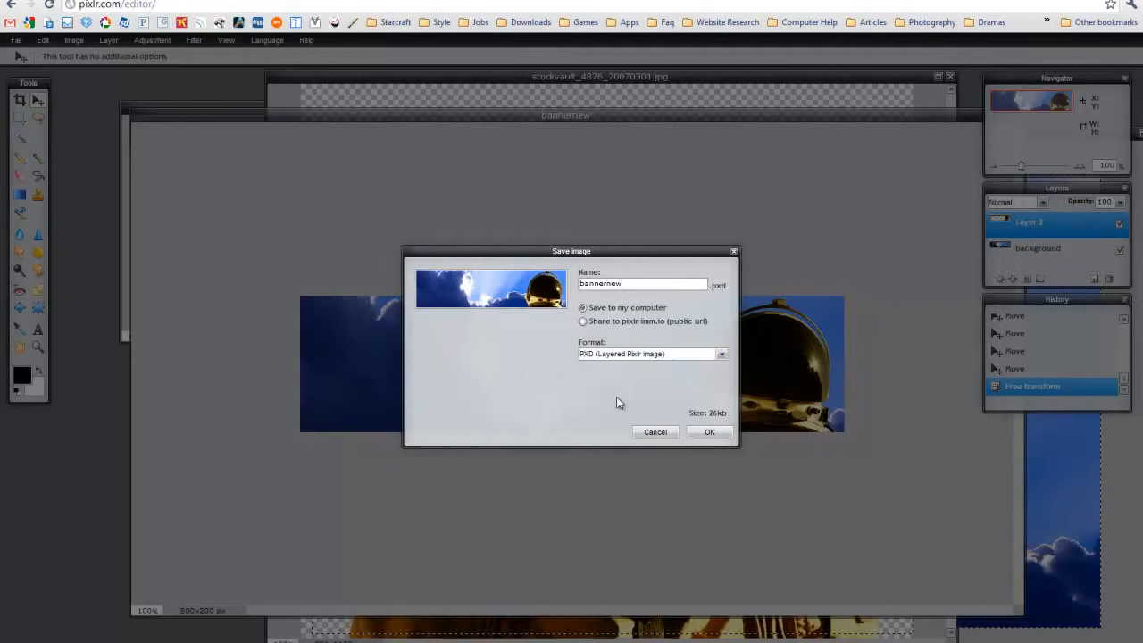
{"action": "left_click", "coordinate": [720, 436]}
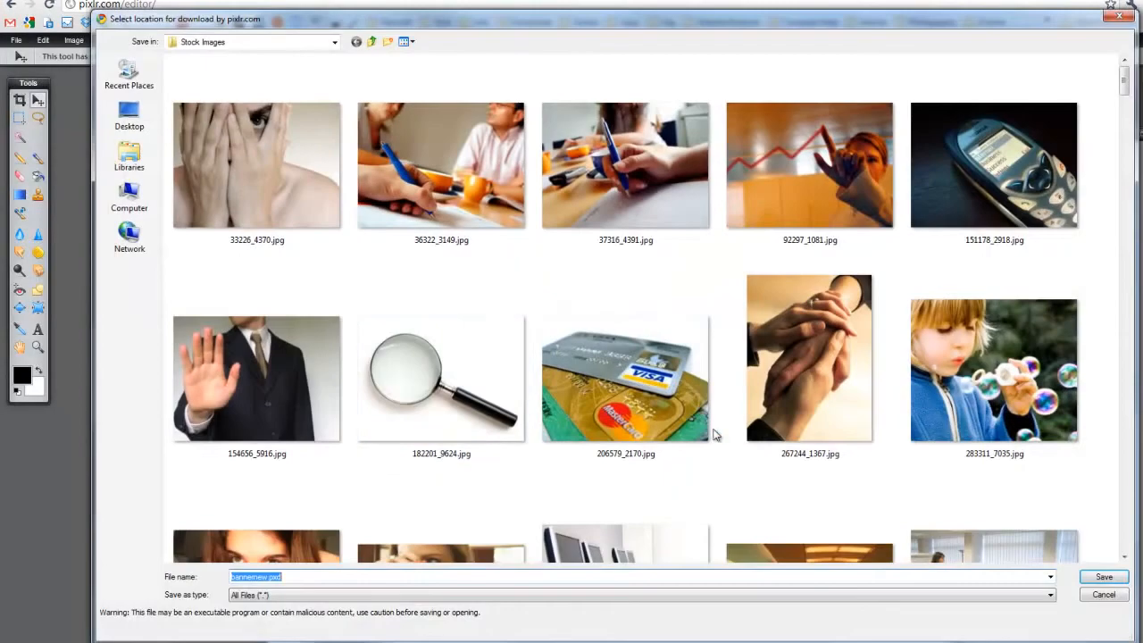
{"action": "left_click", "coordinate": [372, 43]}
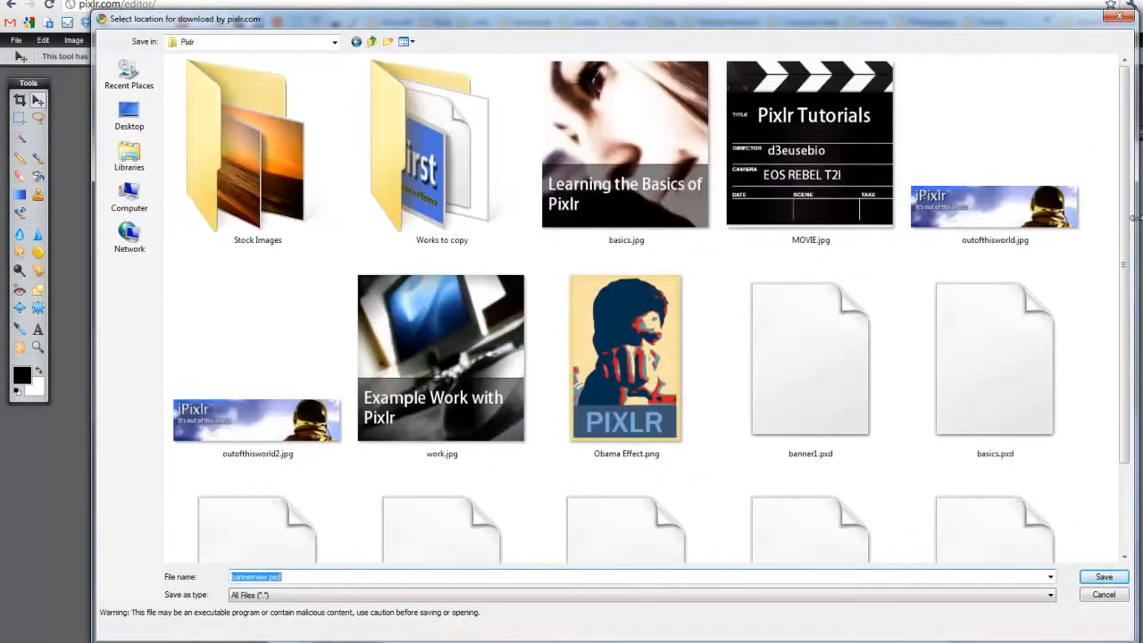
{"action": "left_click", "coordinate": [1086, 597]}
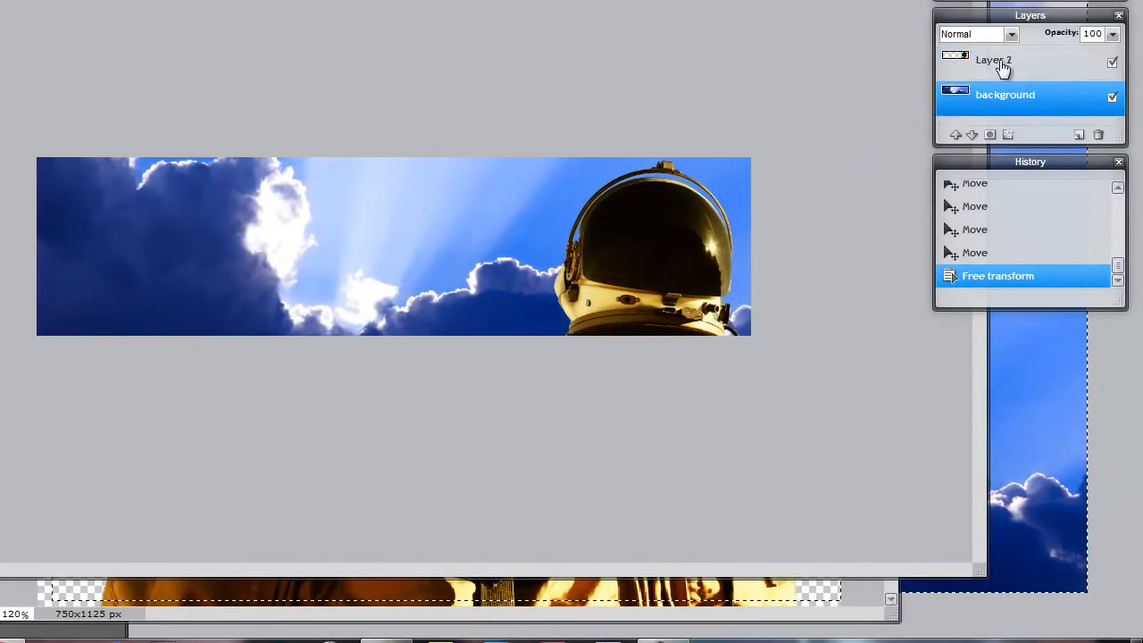
Rename the astronaut layer, Layer 2, as astro.
{"action": "double_click", "coordinate": [1029, 223]}
{"action": "type", "text": "ast"}
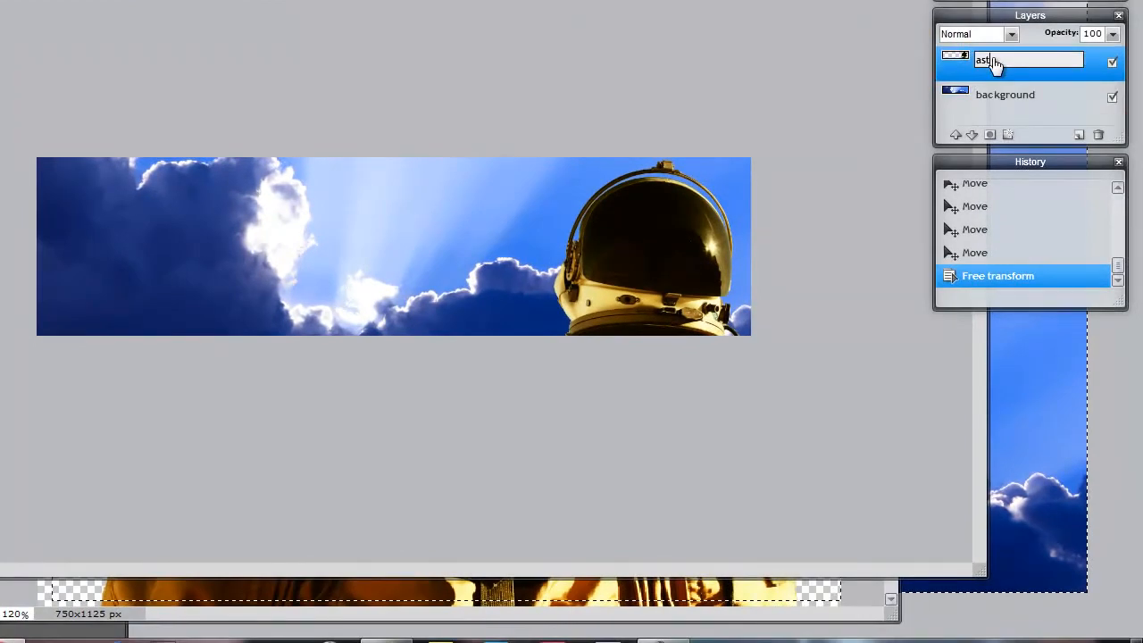
{"action": "type", "text": "ro"}
{"action": "left_click", "coordinate": [1014, 102]}
Try swapping the stacking order of the astro and background layers, and restore the original order.
{"action": "left_click", "coordinate": [1009, 68]}
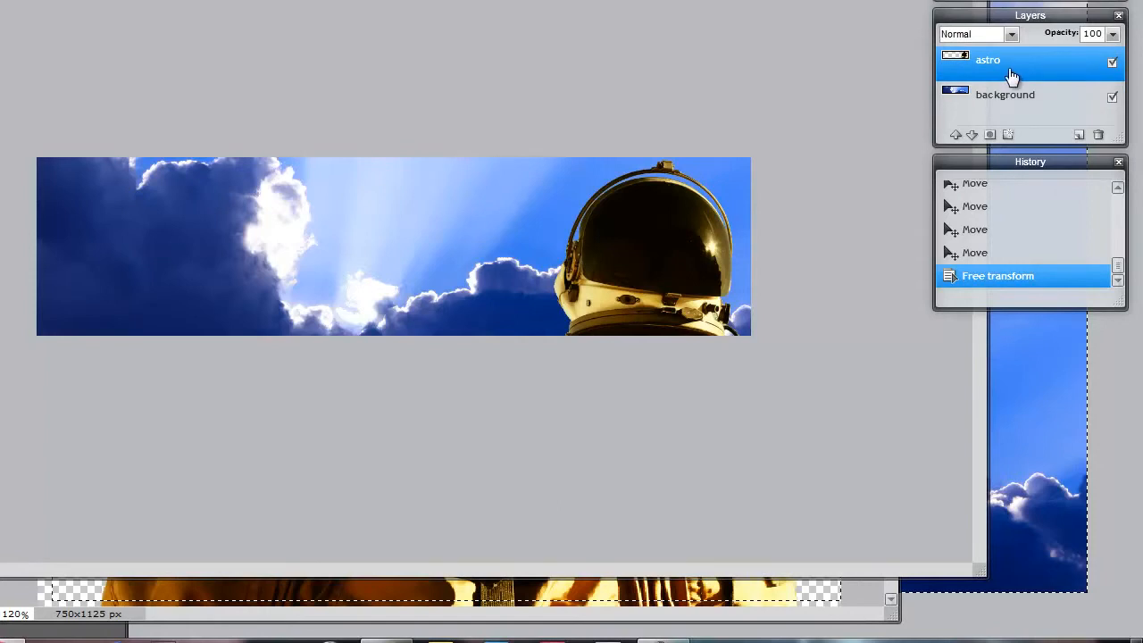
{"action": "mouse_move", "coordinate": [1013, 101]}
{"action": "left_mouse_down"}
{"action": "mouse_move", "coordinate": [1009, 68]}
{"action": "mouse_move", "coordinate": [1014, 109]}
{"action": "left_mouse_up"}
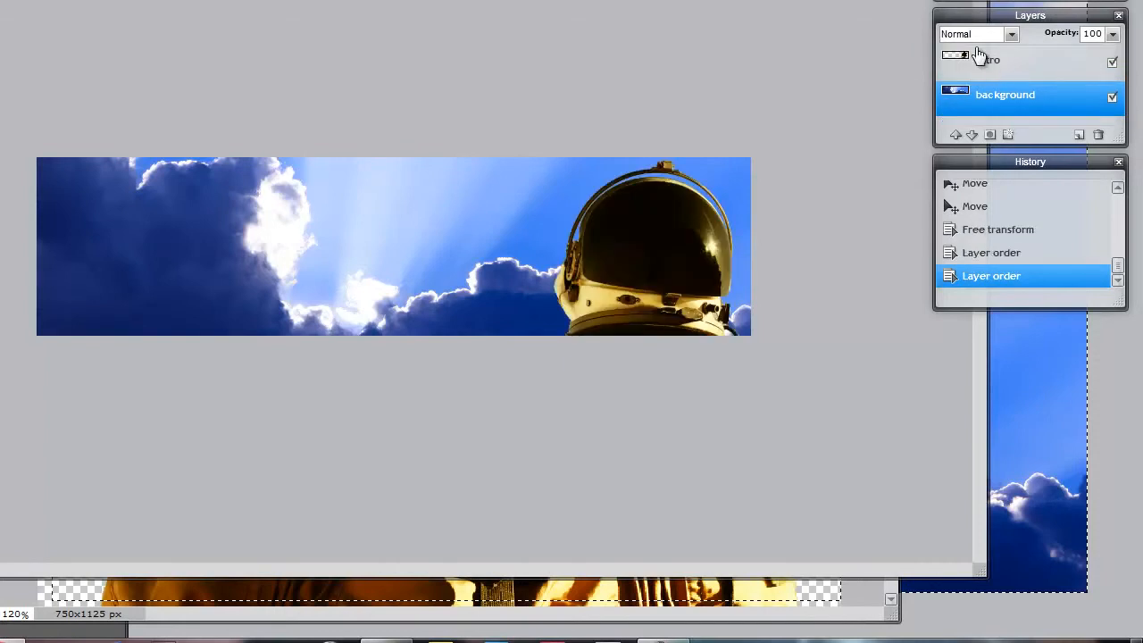
Move the History panel down, lengthen the Layers panel into the freed space and select the astro layer.
{"action": "left_click_drag", "start_coordinate": [1005, 162], "coordinate": [1001, 200]}
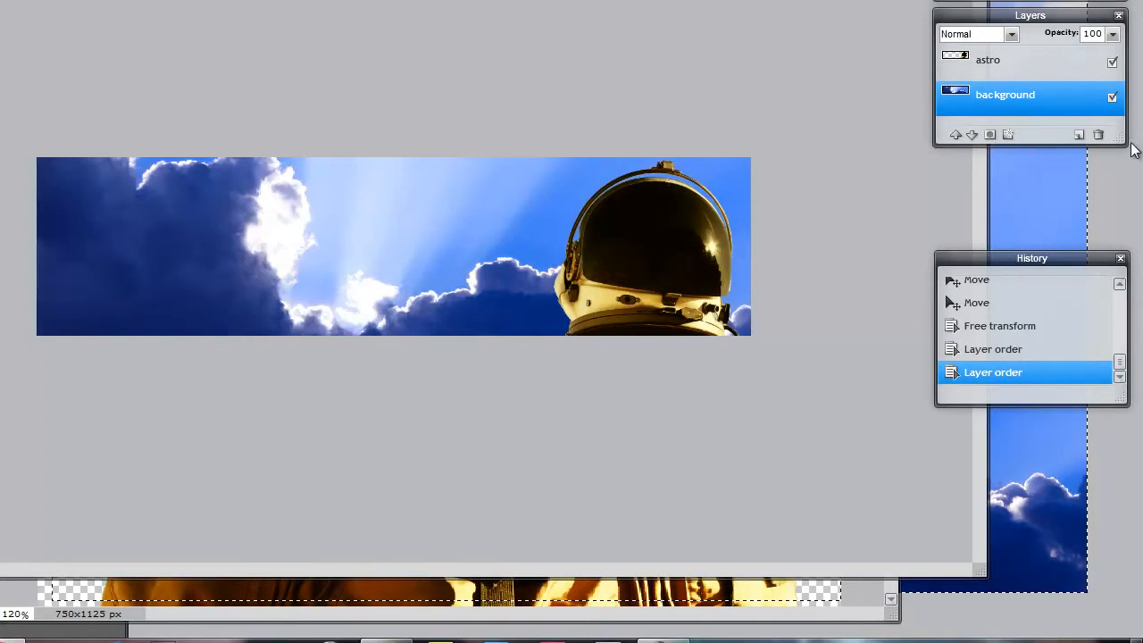
{"action": "left_click_drag", "start_coordinate": [1131, 145], "coordinate": [1132, 217]}
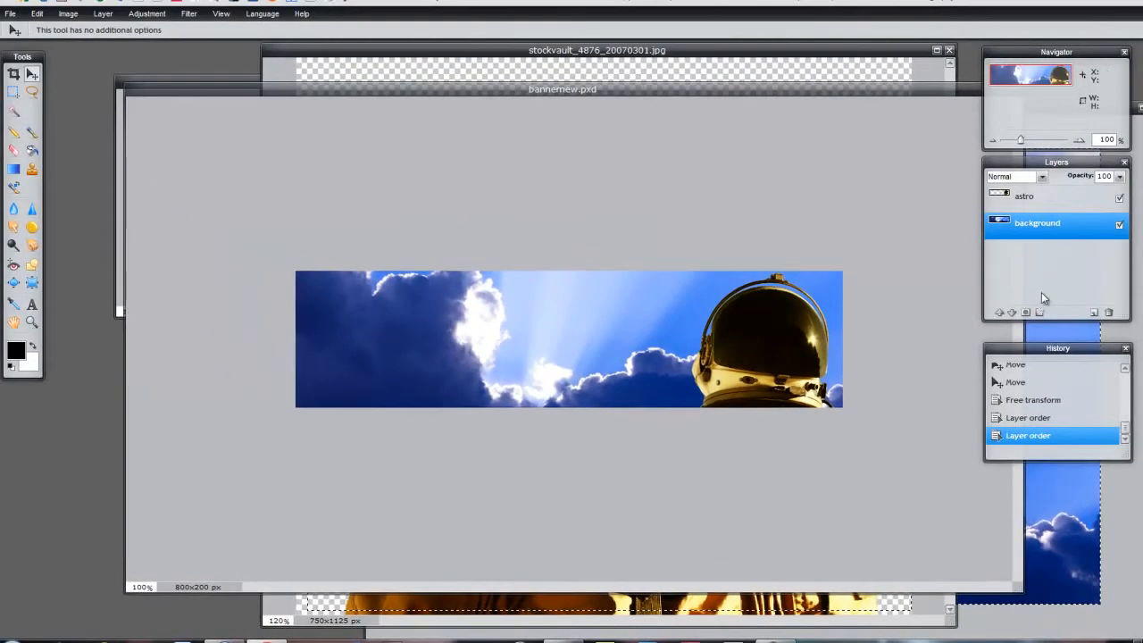
{"action": "left_click", "coordinate": [1031, 201]}
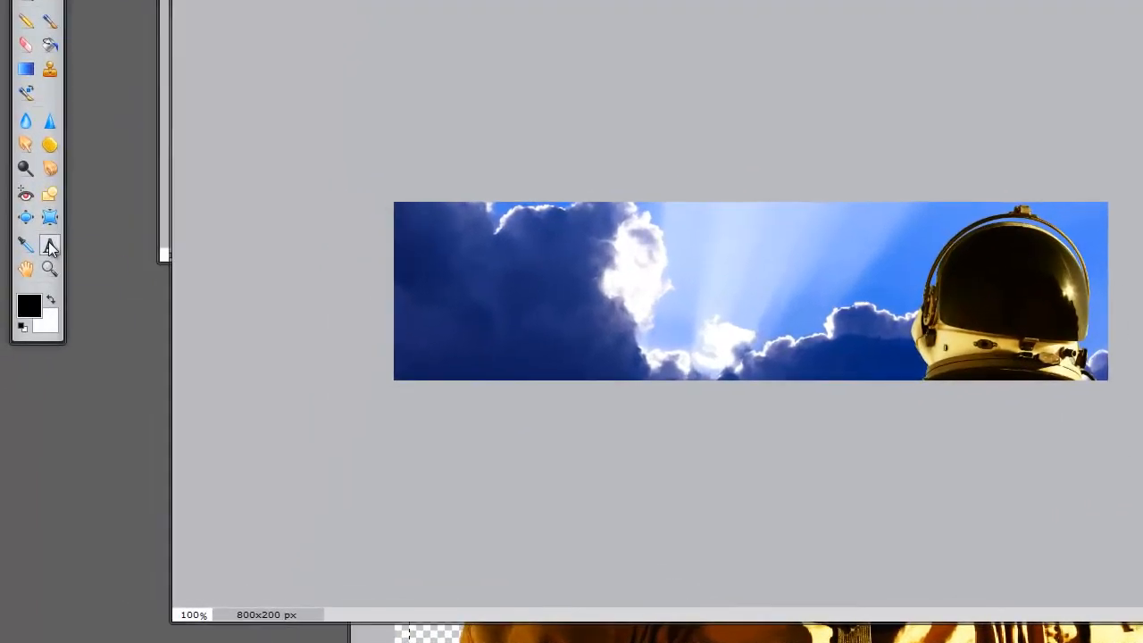
Add the white text "iPixlr" at size 50 on the dark cloud near the banner's upper-left corner.
{"action": "left_click", "coordinate": [49, 248]}
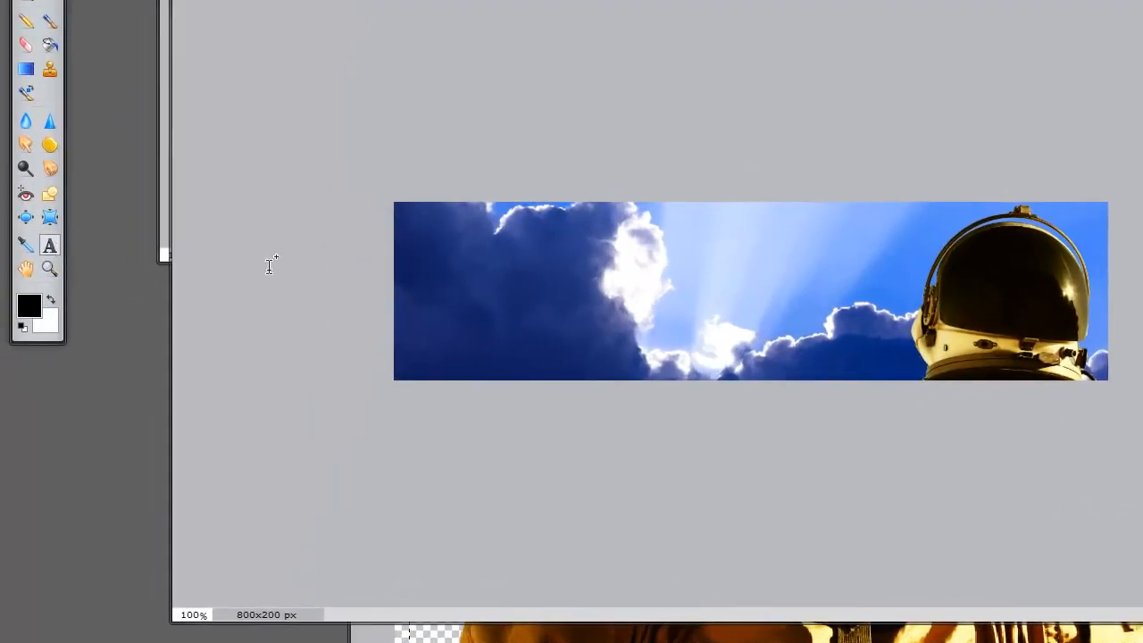
{"action": "left_click", "coordinate": [438, 245]}
{"action": "left_click", "coordinate": [637, 441]}
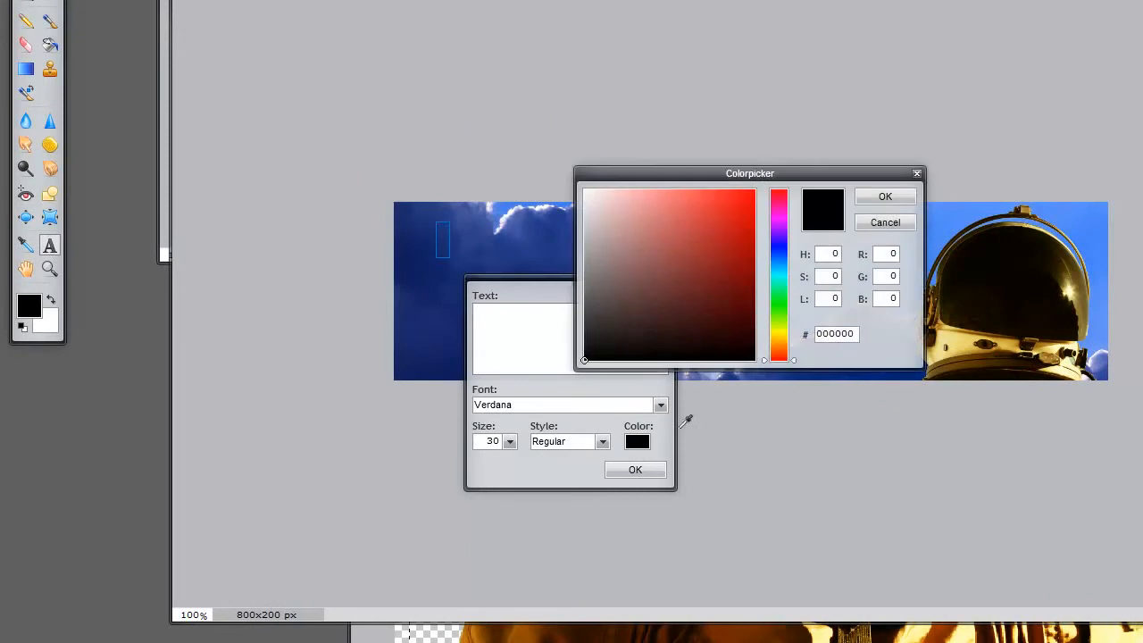
{"action": "left_click", "coordinate": [585, 191]}
{"action": "left_click", "coordinate": [882, 196]}
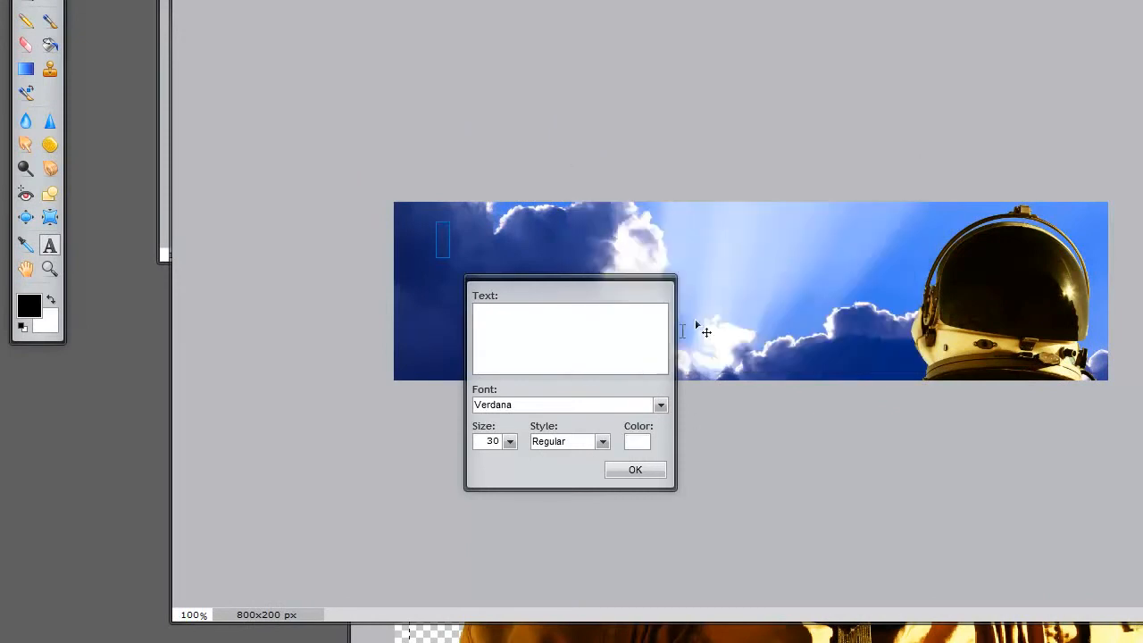
{"action": "type", "text": "iPixlr"}
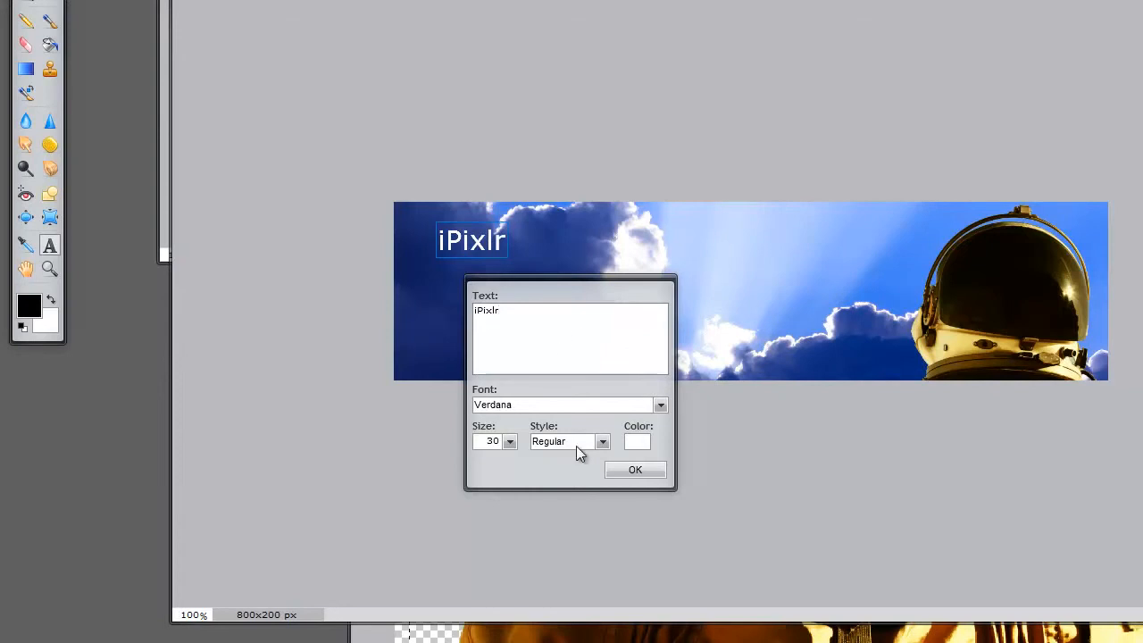
{"action": "left_click", "coordinate": [510, 441]}
{"action": "left_click_drag", "start_coordinate": [446, 461], "coordinate": [454, 461]}
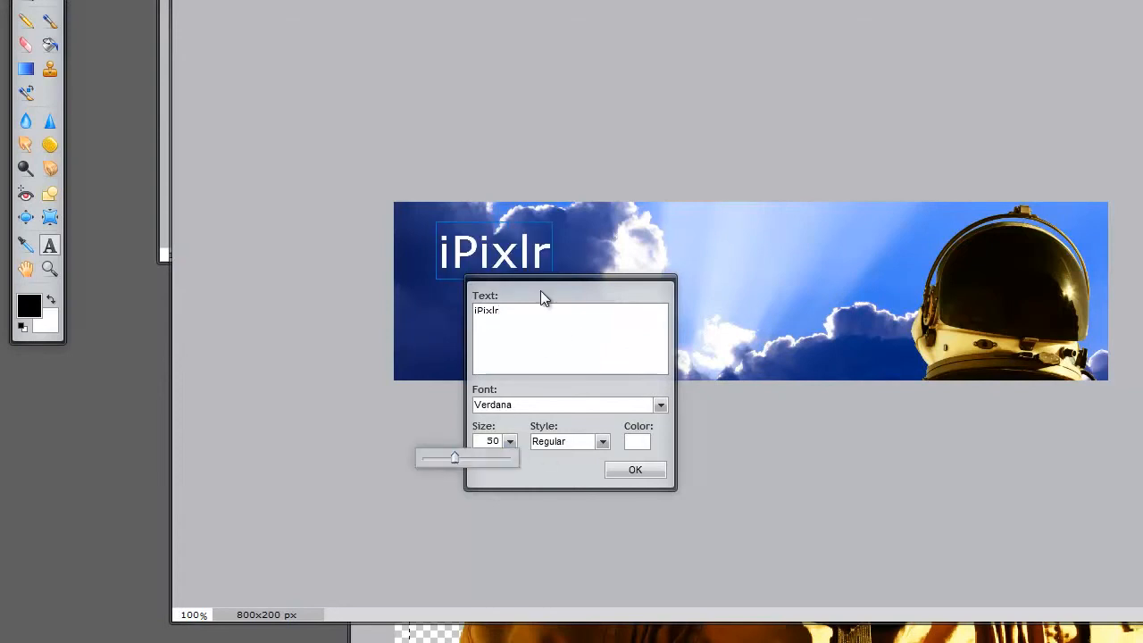
{"action": "left_click_drag", "start_coordinate": [569, 295], "coordinate": [815, 266]}
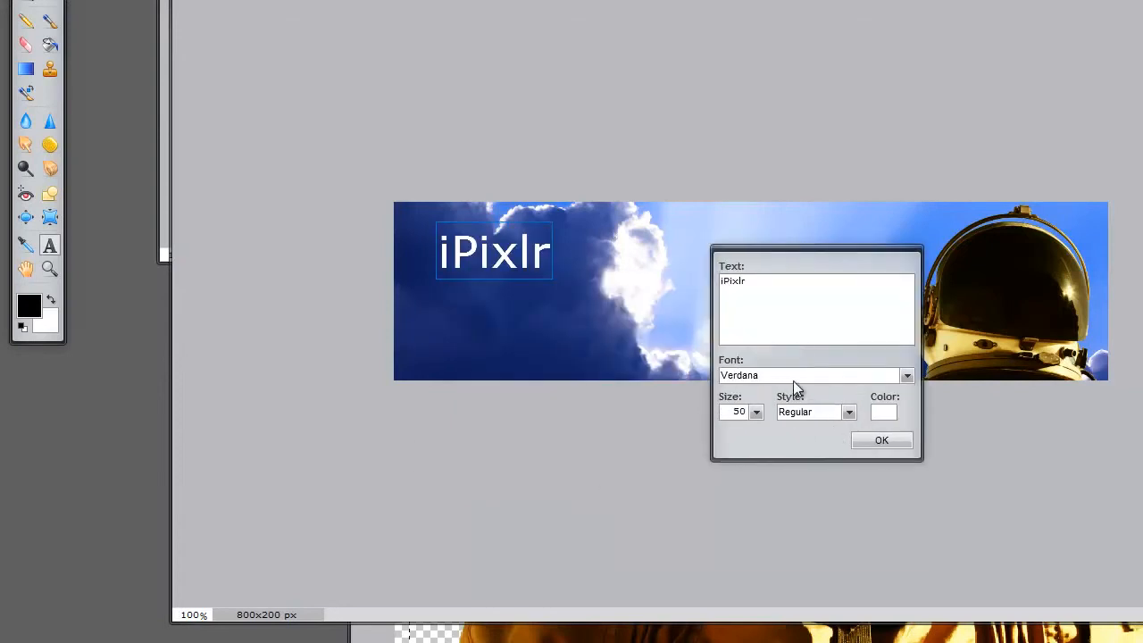
Set the iPixlr text to bold Adobe Fangsong Std R and shift it slightly closer to the banner's upper-left corner.
{"action": "left_click", "coordinate": [793, 380]}
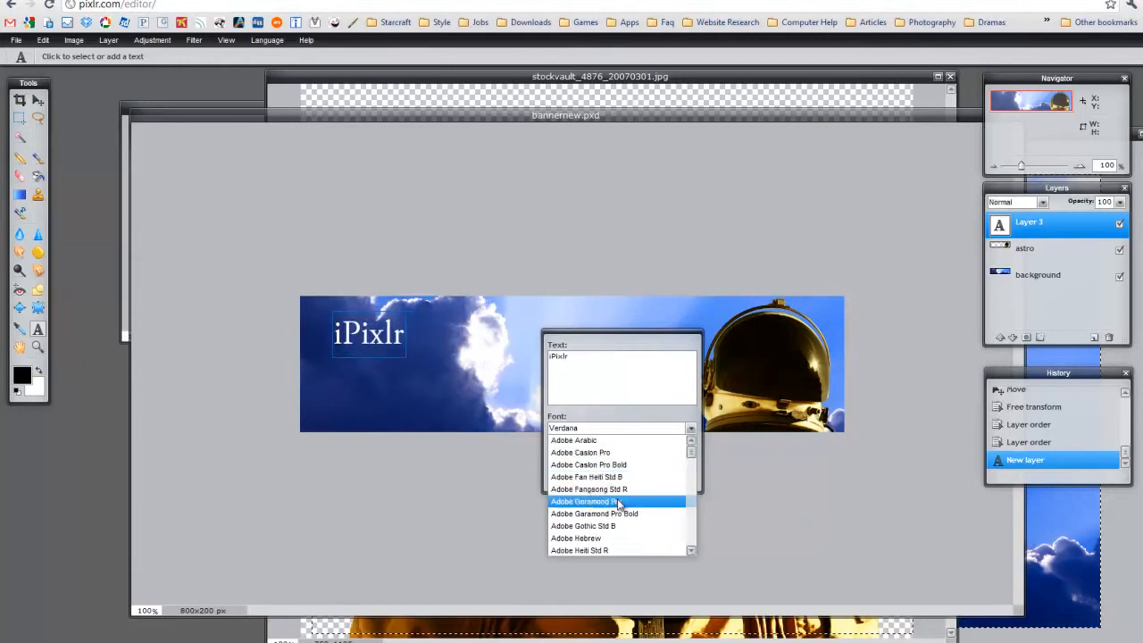
{"action": "left_click", "coordinate": [622, 489]}
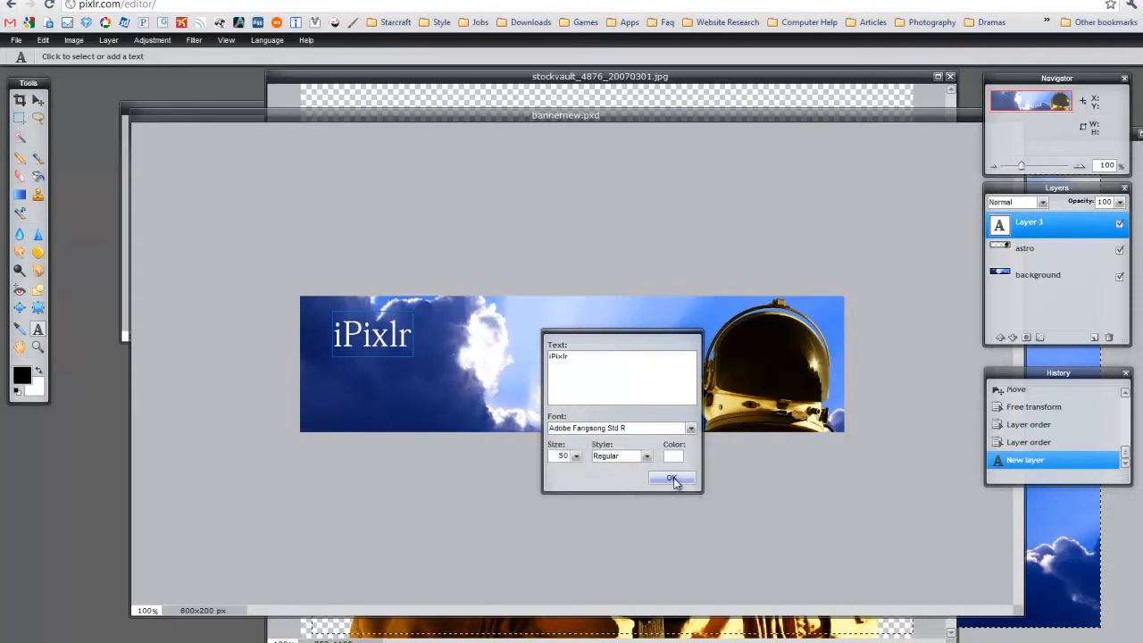
{"action": "left_click", "coordinate": [645, 456]}
{"action": "left_click", "coordinate": [618, 481]}
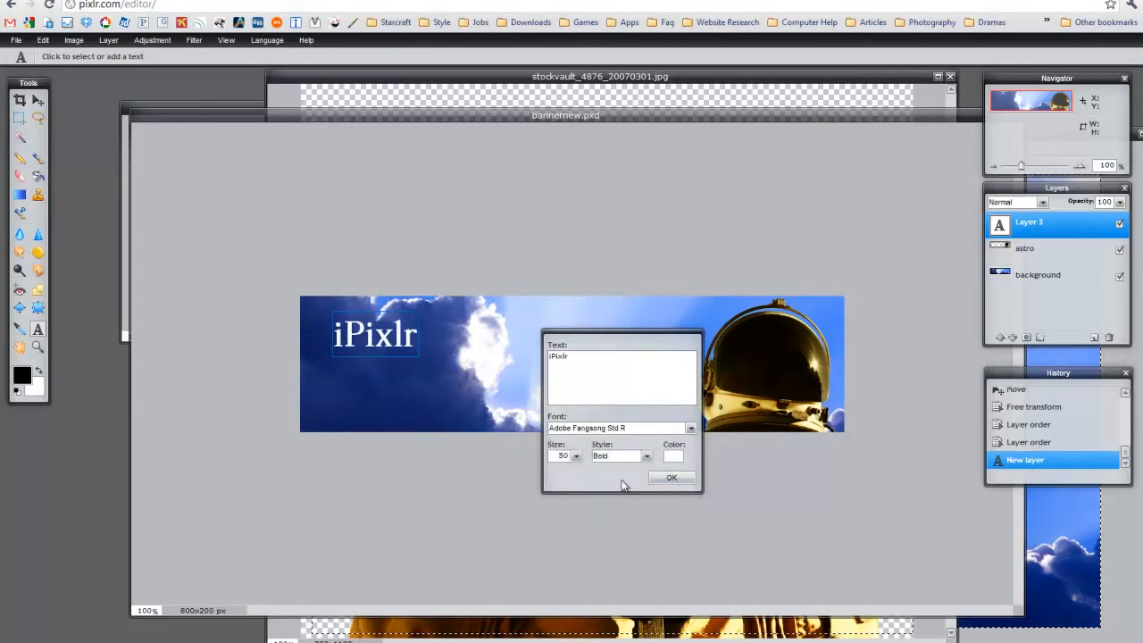
{"action": "left_click", "coordinate": [679, 482]}
{"action": "left_click", "coordinate": [38, 100]}
{"action": "mouse_move", "coordinate": [384, 350]}
{"action": "left_mouse_down"}
{"action": "mouse_move", "coordinate": [389, 335]}
{"action": "mouse_move", "coordinate": [371, 342]}
{"action": "left_mouse_up"}
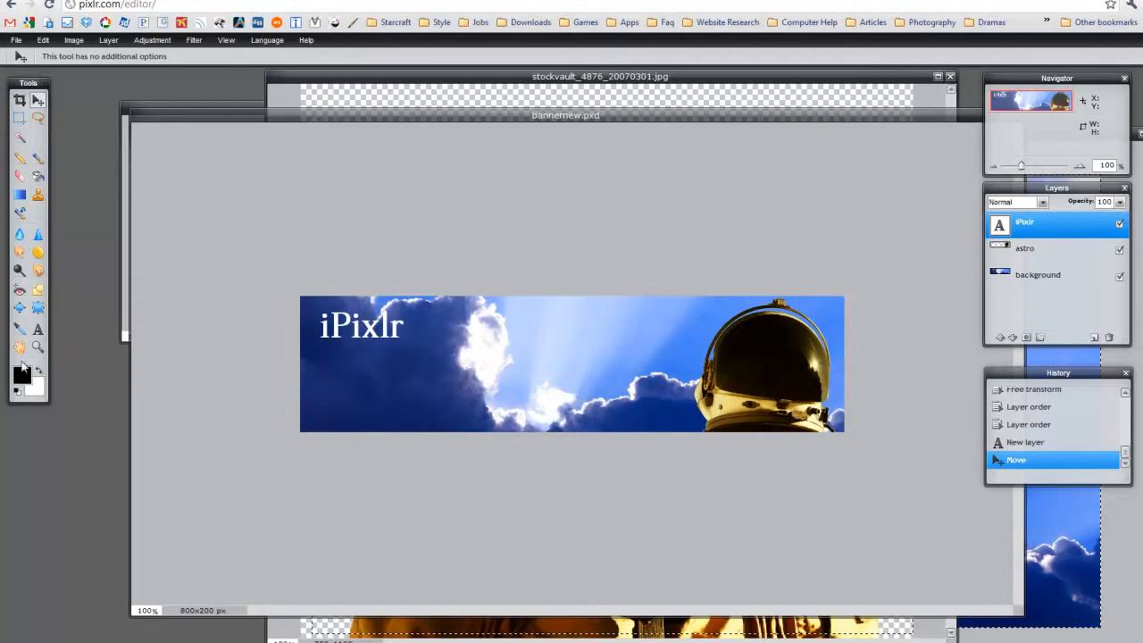
Start a second text layer just below the iPixlr title.
{"action": "left_click", "coordinate": [38, 331]}
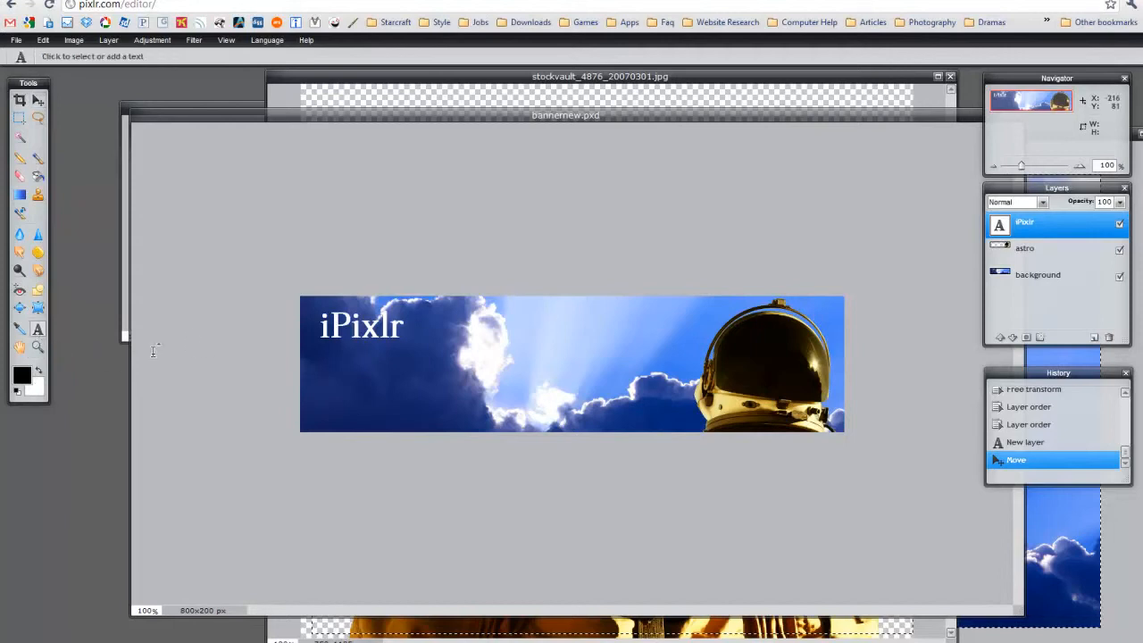
{"action": "left_click", "coordinate": [326, 377]}
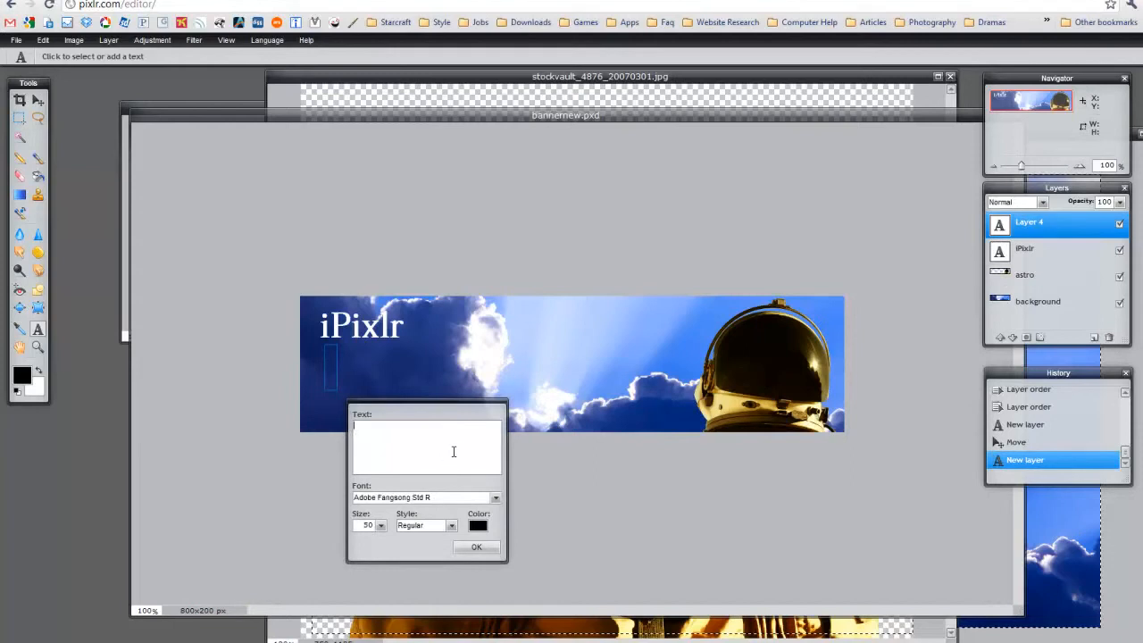
{"action": "type", "text": "Image"}
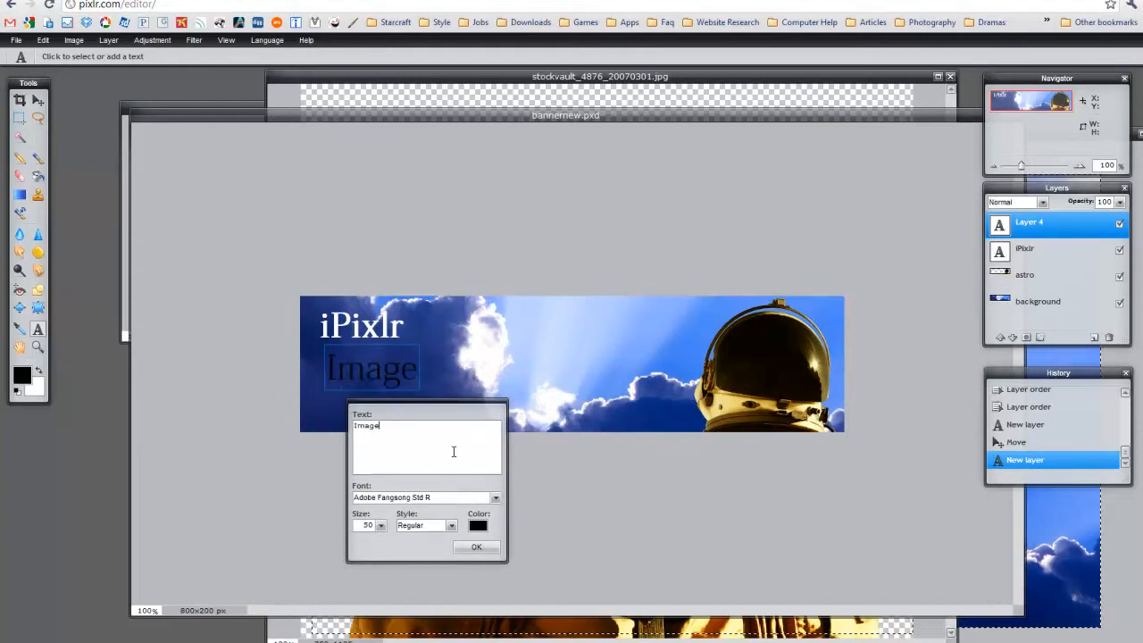
{"action": "type", "text": " Editing, It's"}
{"action": "key", "text": "BackSpace"}
{"action": "key", "text": "BackSpace"}
{"action": "key", "text": "BackSpace"}
{"action": "key", "text": "BackSpace"}
{"action": "key", "text": "BackSpace"}
{"action": "key", "text": "BackSpace"}
{"action": "key", "text": "BackSpace"}
{"action": "key", "text": "BackSpace"}
{"action": "key", "text": "BackSpace"}
{"action": "key", "text": "BackSpace"}
{"action": "key", "text": "BackSpace"}
{"action": "key", "text": "BackSpace"}
{"action": "key", "text": "BackSpace"}
{"action": "key", "text": "BackSpace"}
{"action": "key", "text": "BackSpace"}
{"action": "key", "text": "BackSpace"}
{"action": "key", "text": "BackSpace"}
{"action": "key", "text": "BackSpace"}
{"action": "key", "text": "BackSpace"}
Enter the tagline "It's out of this world." in white (ffffff) Adobe Fangsong Std R at size 36.
{"action": "type", "text": "I"}
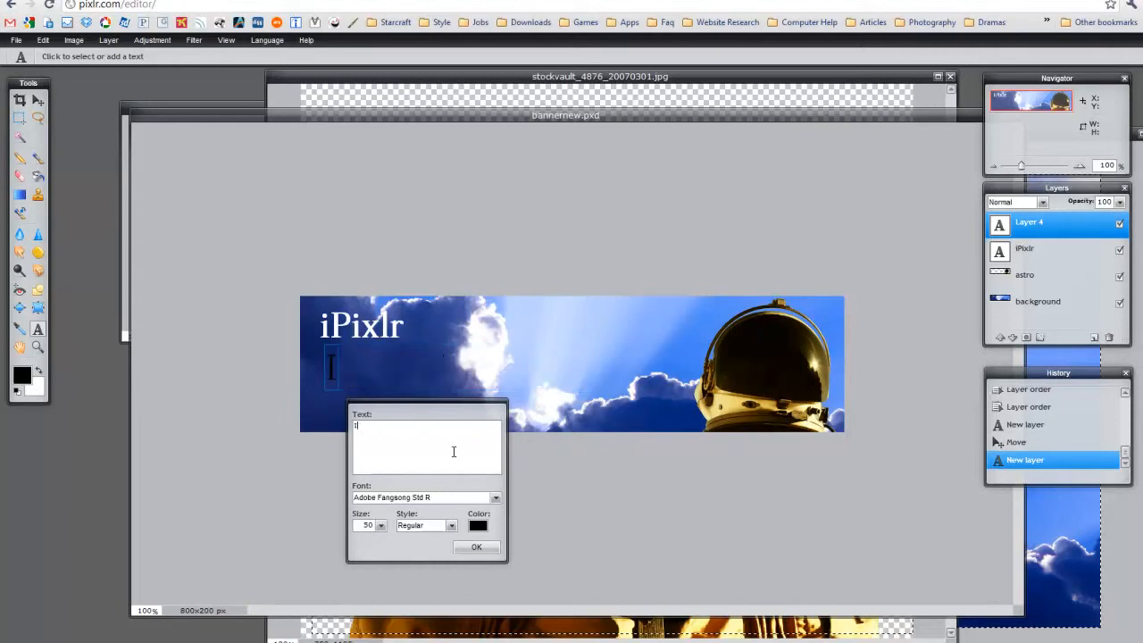
{"action": "type", "text": "t's out of thi"}
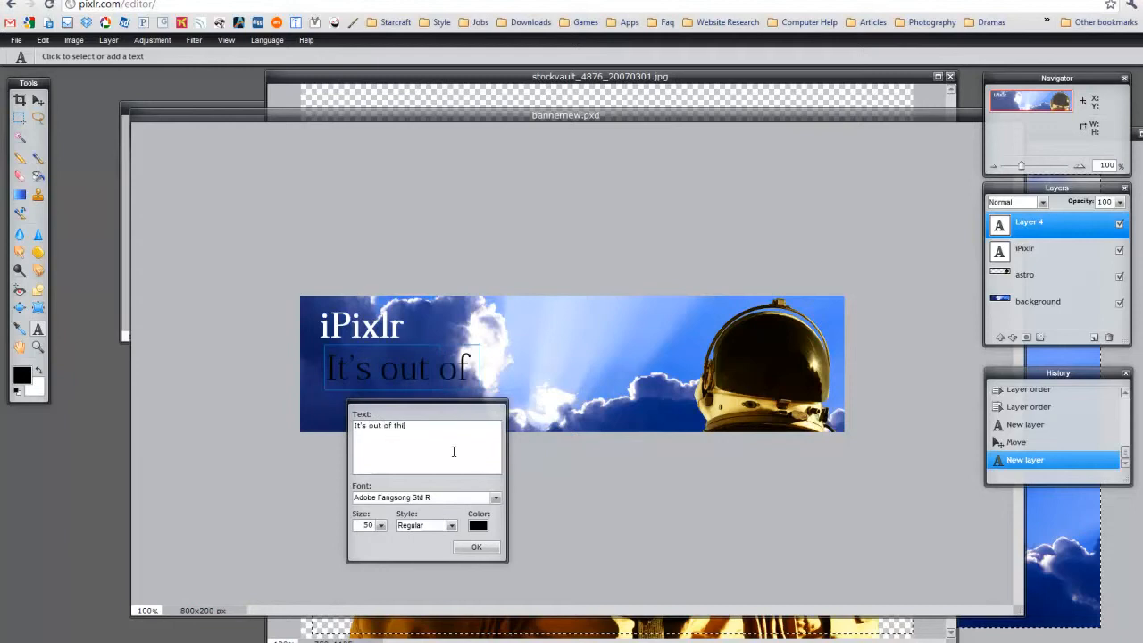
{"action": "type", "text": "s world."}
{"action": "left_click", "coordinate": [479, 529]}
{"action": "left_click_drag", "start_coordinate": [454, 307], "coordinate": [441, 268]}
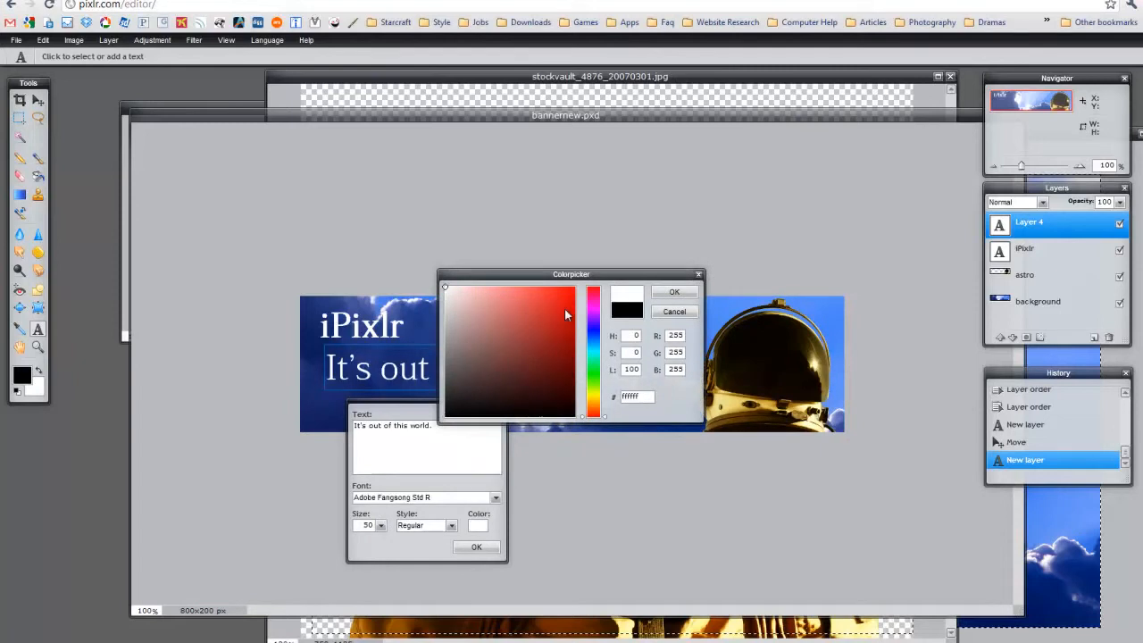
{"action": "left_click", "coordinate": [675, 294]}
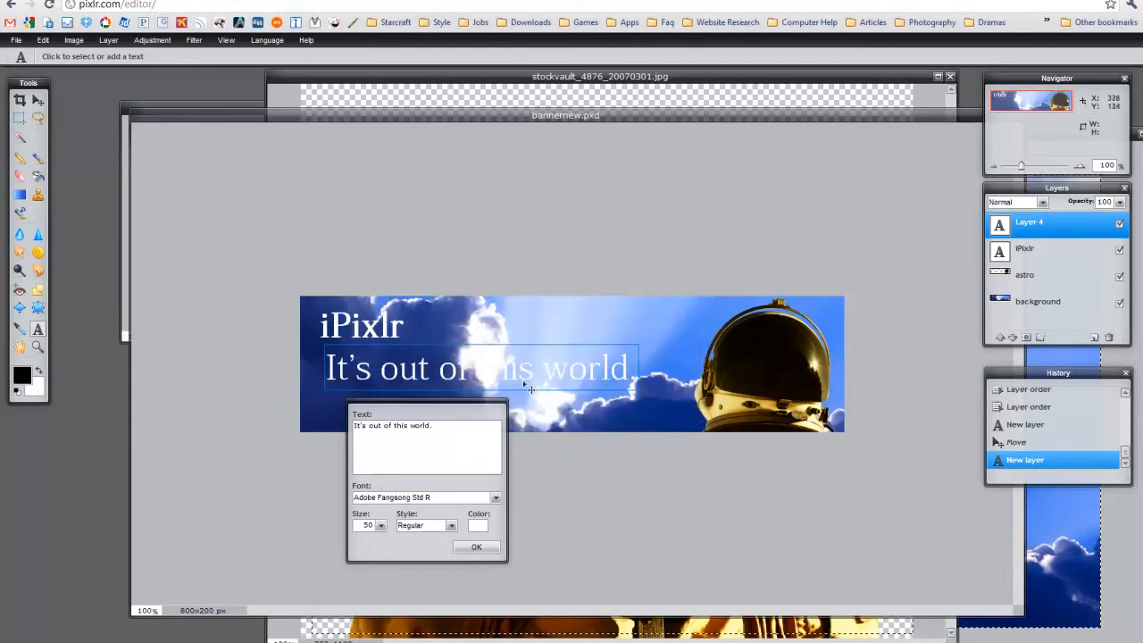
{"action": "left_click", "coordinate": [381, 525]}
{"action": "left_click_drag", "start_coordinate": [343, 544], "coordinate": [332, 541]}
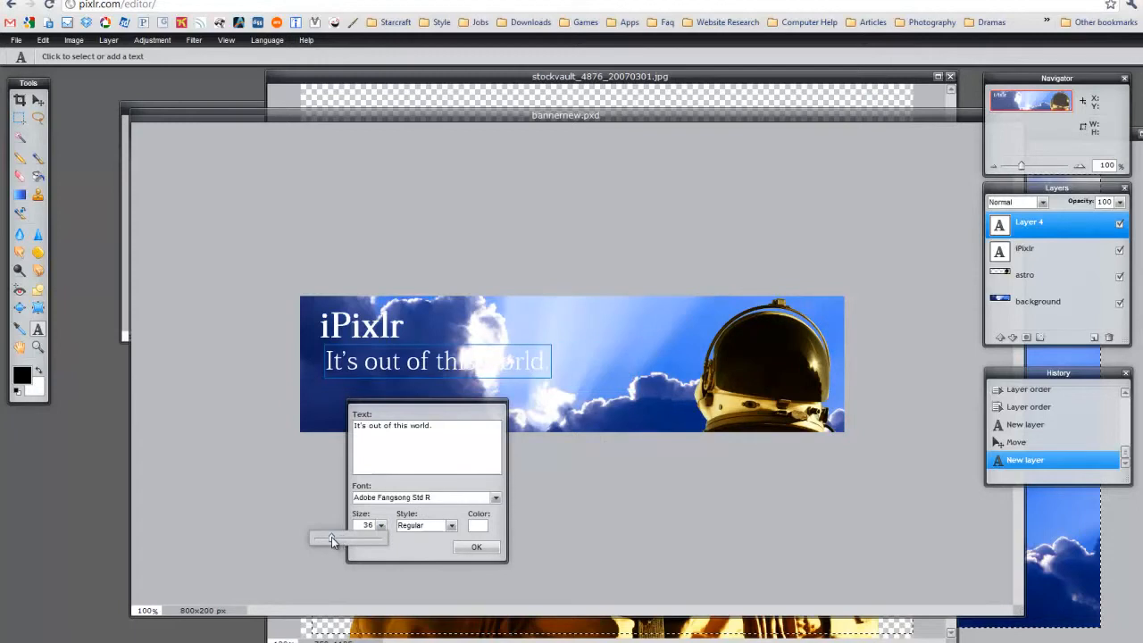
{"action": "left_click", "coordinate": [464, 549]}
Move the tagline directly beneath the iPixlr title and line up their starting edges.
{"action": "left_click", "coordinate": [37, 100]}
{"action": "left_click_drag", "start_coordinate": [431, 371], "coordinate": [419, 420]}
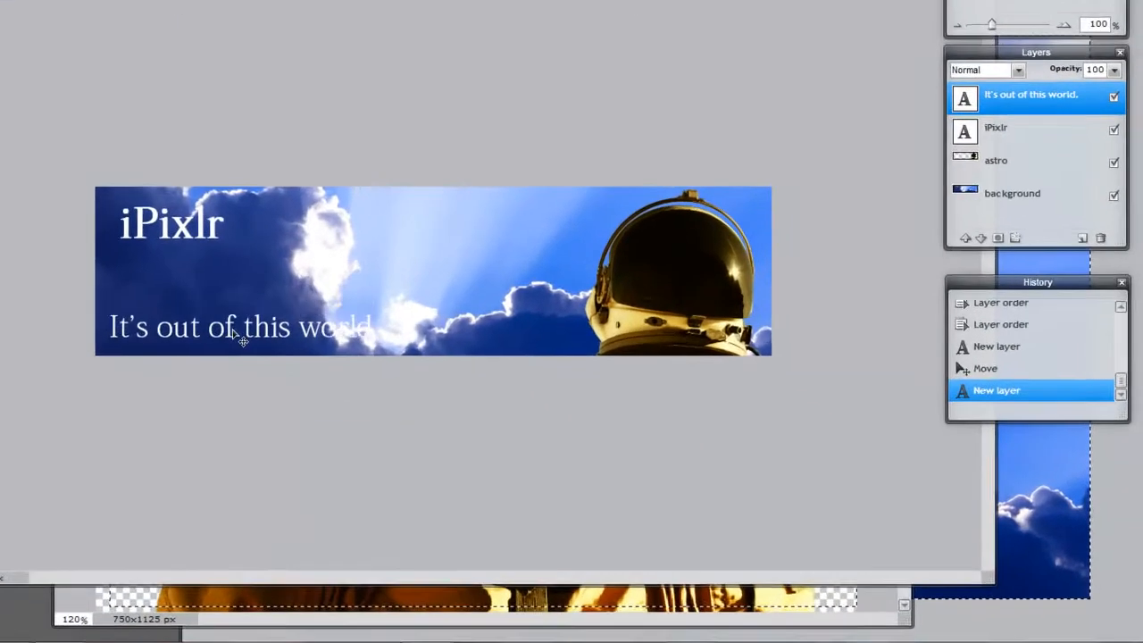
{"action": "left_click_drag", "start_coordinate": [242, 340], "coordinate": [254, 278]}
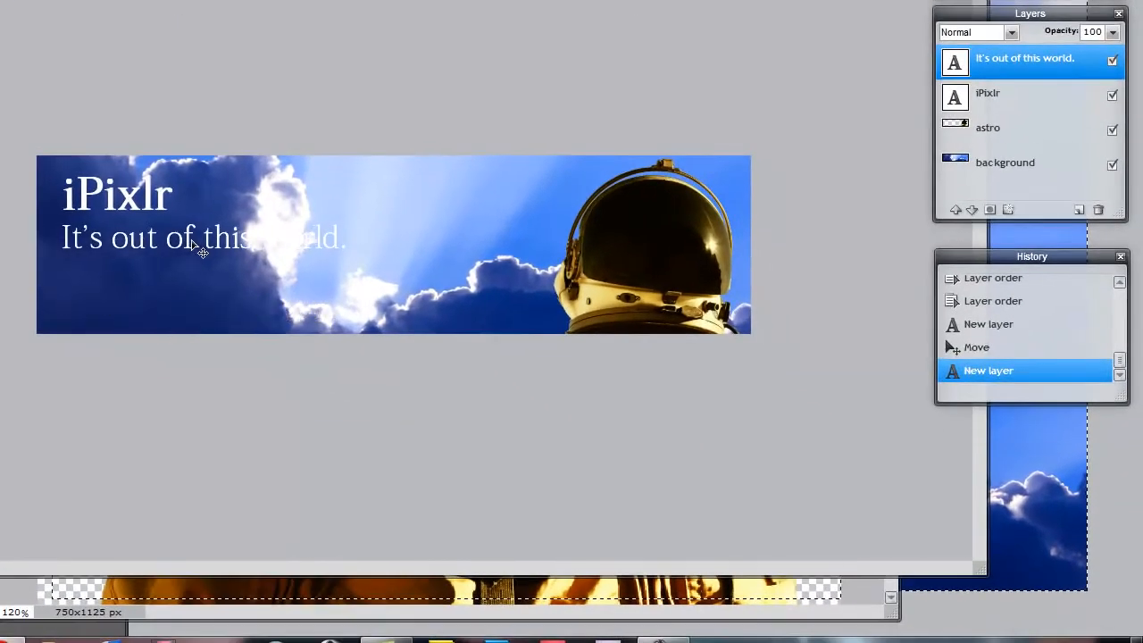
{"action": "left_click_drag", "start_coordinate": [193, 240], "coordinate": [191, 240]}
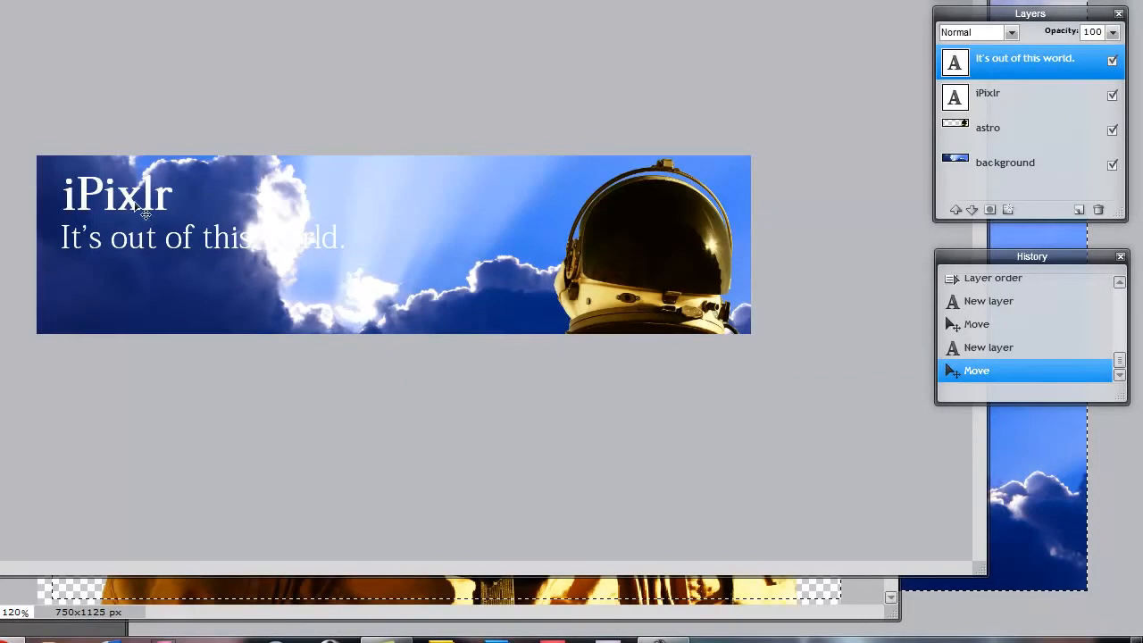
Give the iPixlr title layer a black drop shadow with opacity 75, distance 4, size 26 and angle -135.
{"action": "left_click", "coordinate": [1021, 108]}
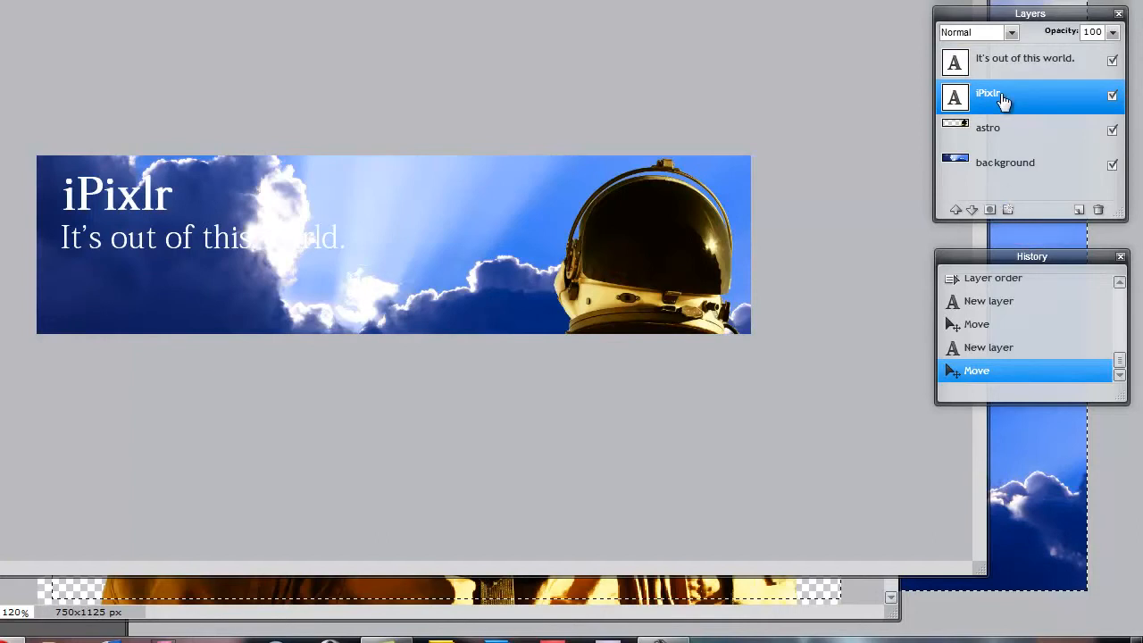
{"action": "left_click", "coordinate": [1009, 209]}
{"action": "left_click_drag", "start_coordinate": [427, 78], "coordinate": [974, 183]}
{"action": "left_click", "coordinate": [769, 211]}
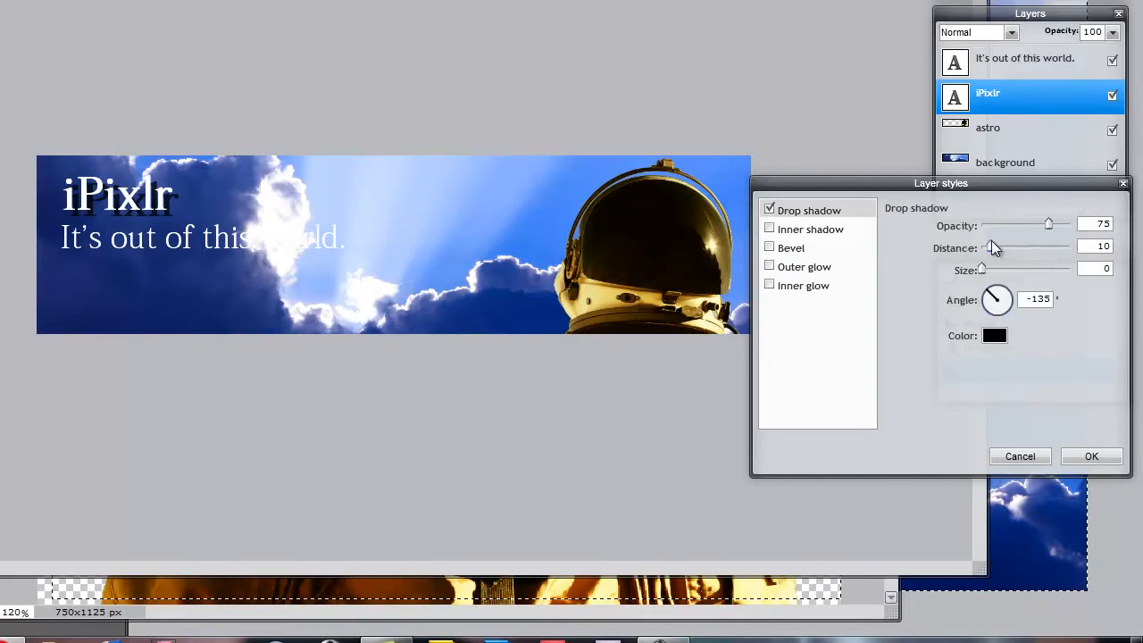
{"action": "mouse_move", "coordinate": [992, 250]}
{"action": "left_mouse_down"}
{"action": "mouse_move", "coordinate": [991, 268]}
{"action": "mouse_move", "coordinate": [1005, 269]}
{"action": "left_mouse_up"}
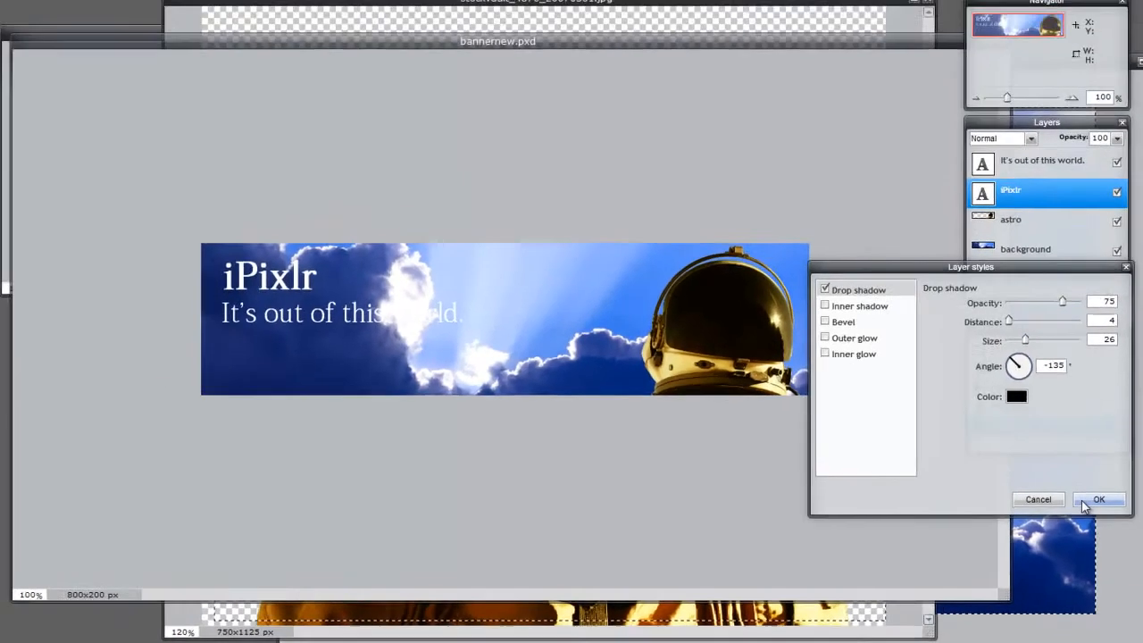
{"action": "left_click", "coordinate": [1091, 456]}
Give the tagline layer a black drop shadow with opacity 75, distance 4, size 5 and angle -135.
{"action": "left_click", "coordinate": [1041, 231]}
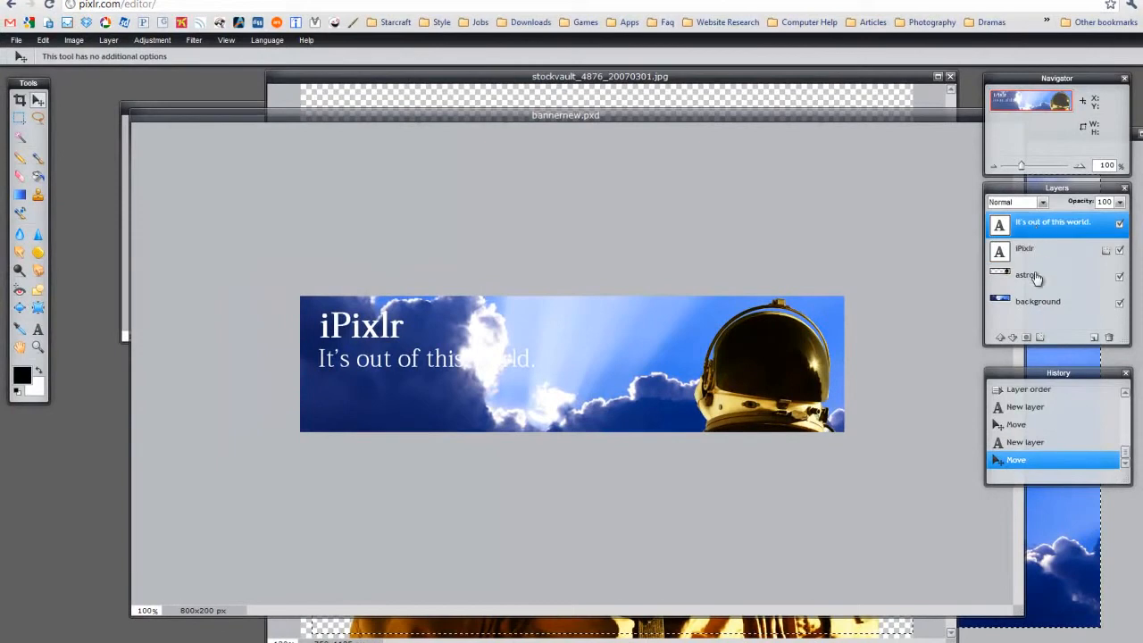
{"action": "left_click", "coordinate": [1040, 339]}
{"action": "left_click_drag", "start_coordinate": [568, 237], "coordinate": [913, 266]}
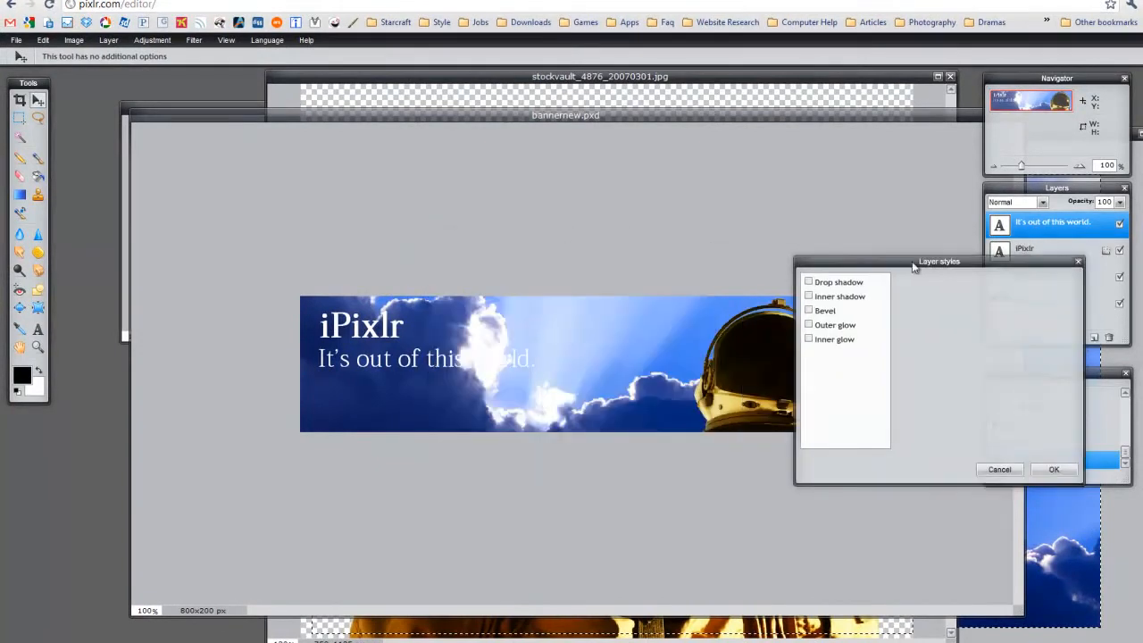
{"action": "left_click", "coordinate": [828, 284]}
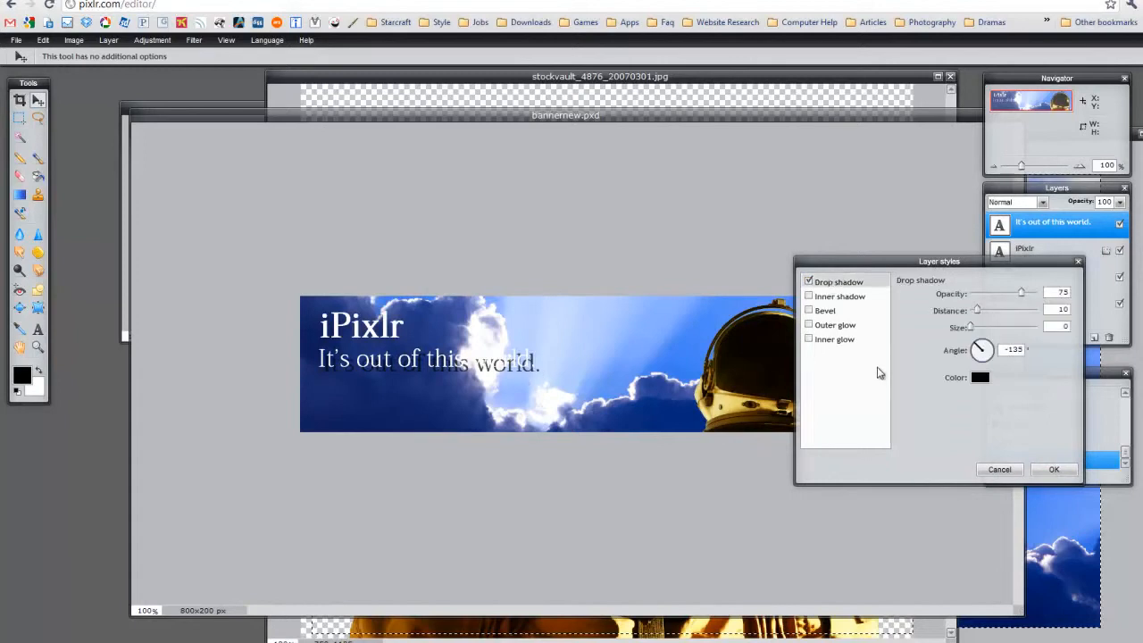
{"action": "mouse_move", "coordinate": [977, 310]}
{"action": "left_mouse_down"}
{"action": "mouse_move", "coordinate": [985, 331]}
{"action": "mouse_move", "coordinate": [1000, 332]}
{"action": "mouse_move", "coordinate": [978, 332]}
{"action": "mouse_move", "coordinate": [977, 316]}
{"action": "left_mouse_up"}
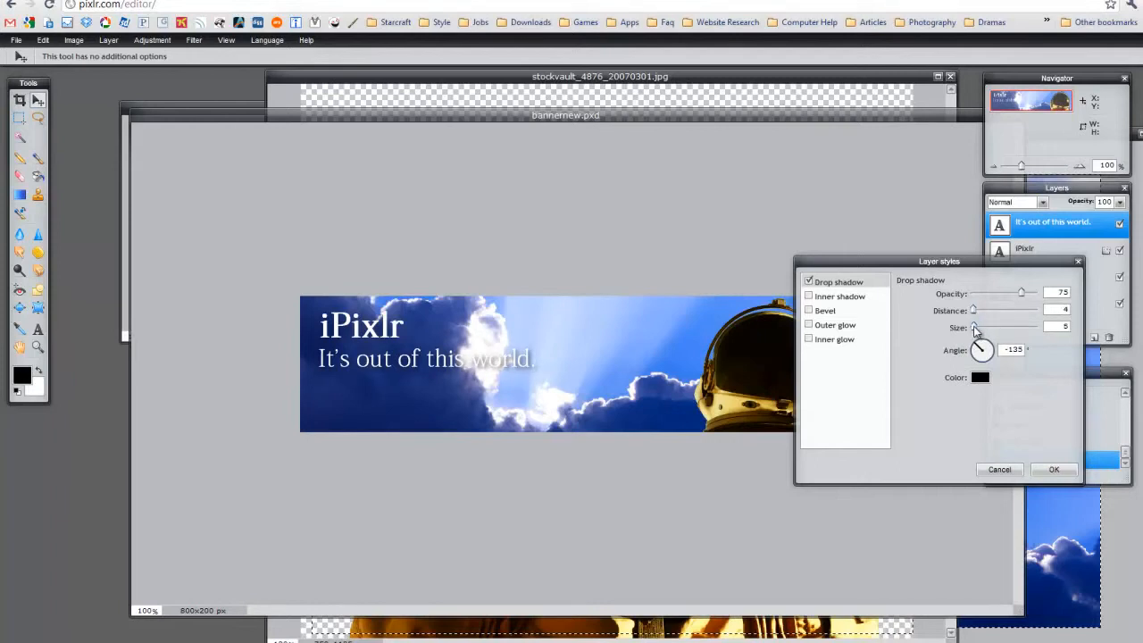
Add an outer glow with opacity 100, hardness 2 and size 6 to the tagline layer.
{"action": "left_click", "coordinate": [831, 327]}
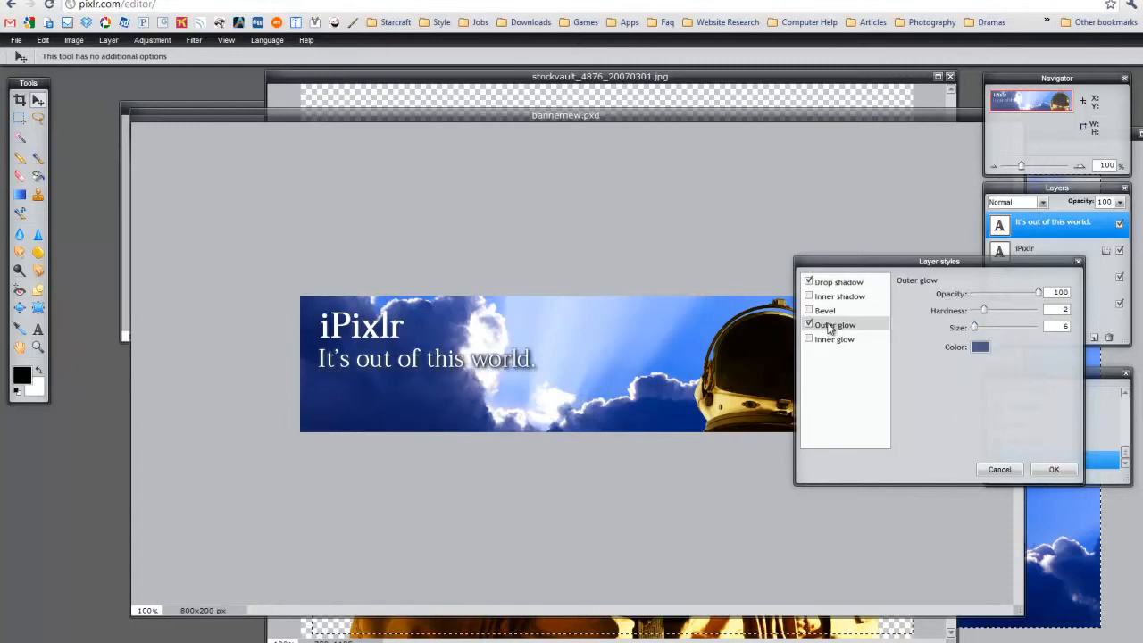
{"action": "left_click", "coordinate": [978, 348]}
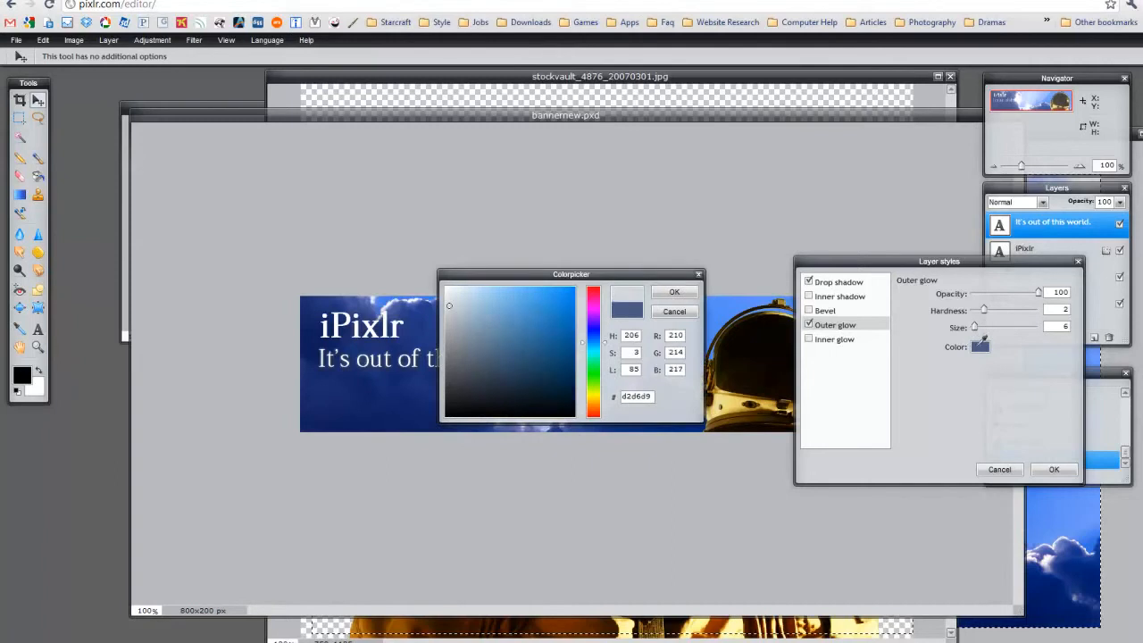
{"action": "key", "text": "Escape"}
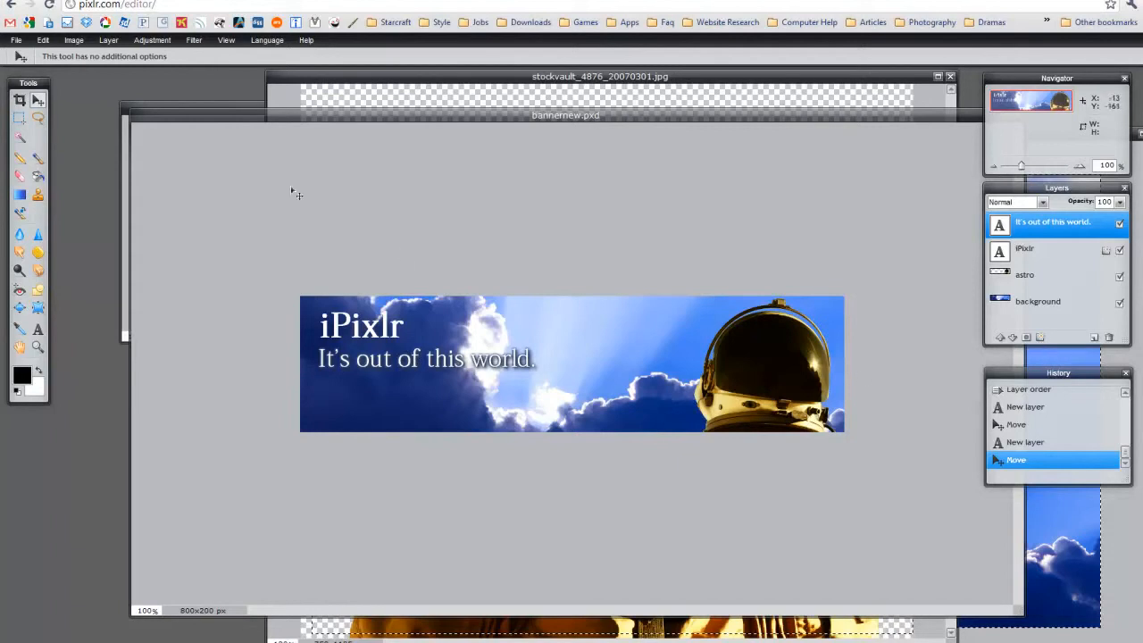
Try the Glamour glow filter on the astro layer and undo it.
{"action": "left_click_drag", "start_coordinate": [690, 114], "coordinate": [662, 95]}
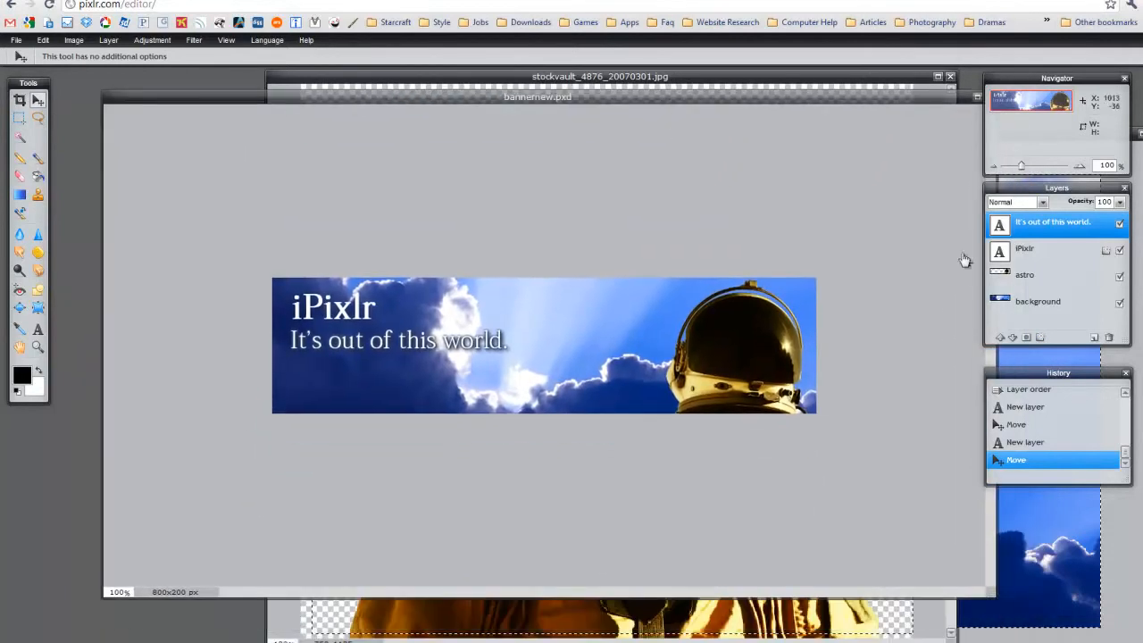
{"action": "left_click", "coordinate": [1063, 274]}
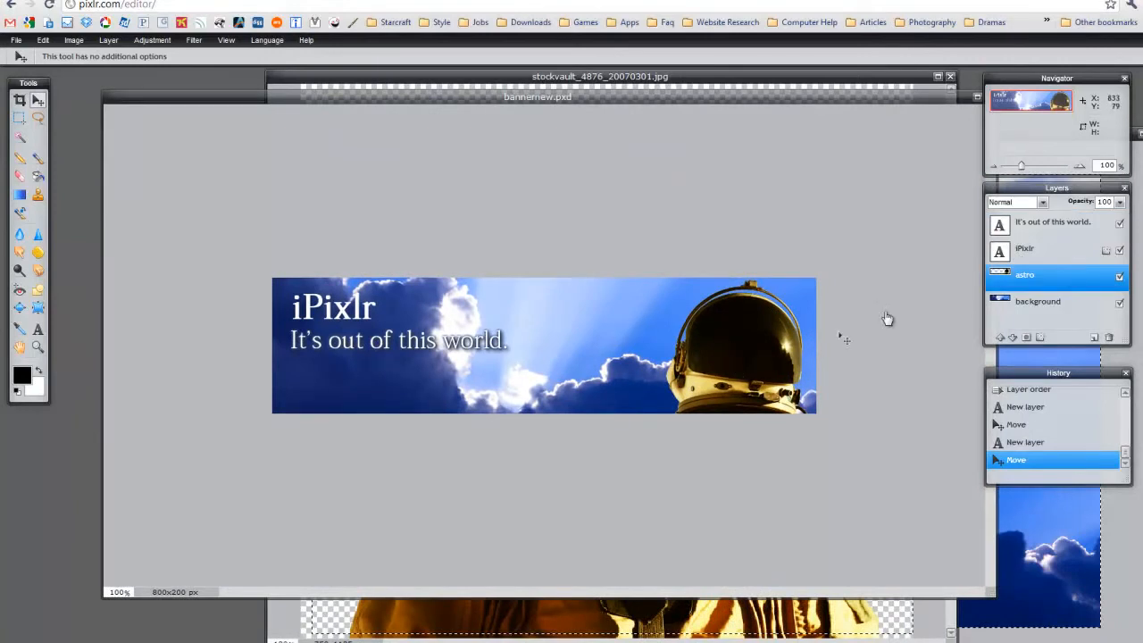
{"action": "left_click", "coordinate": [1076, 250]}
{"action": "left_click", "coordinate": [1063, 227]}
{"action": "left_click", "coordinate": [1056, 280]}
{"action": "left_click", "coordinate": [194, 40]}
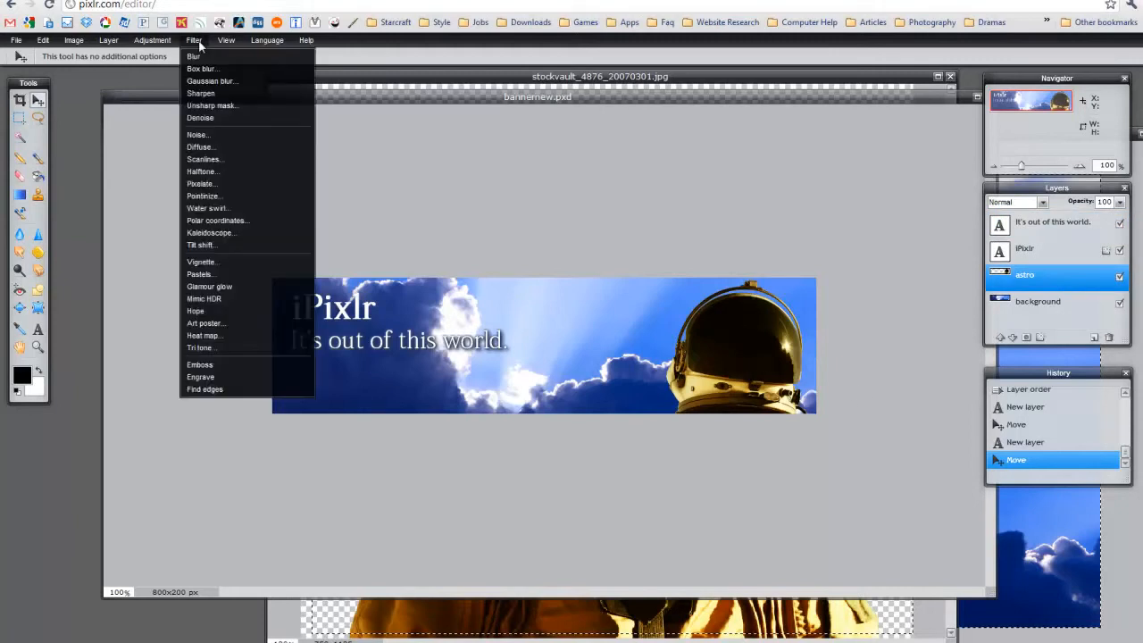
{"action": "left_click", "coordinate": [214, 287]}
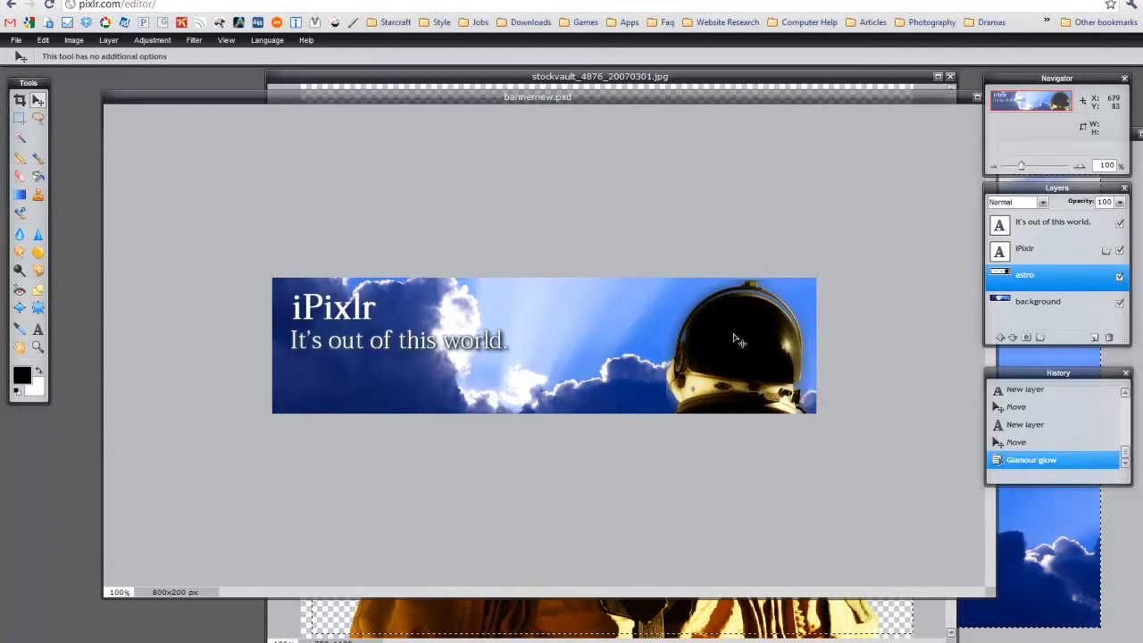
{"action": "key", "text": "ctrl+z"}
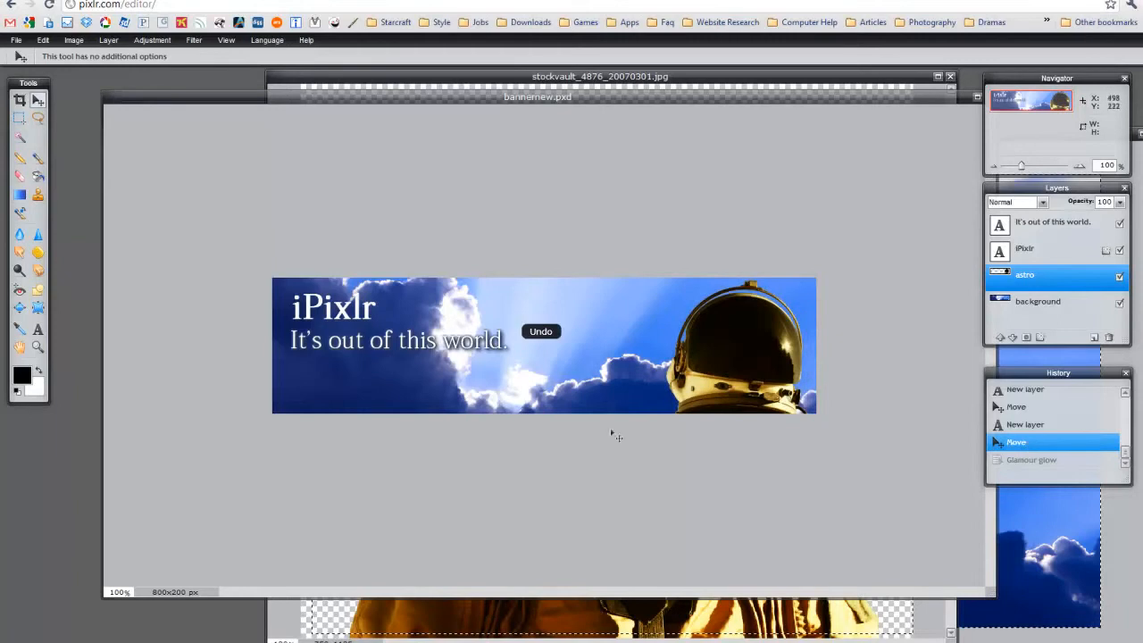
View the Stockvault.net and stock.xchng stock photo sites in the browser and return to the Pixlr editor.
{"action": "left_click_drag", "start_coordinate": [316, 97], "coordinate": [292, 96]}
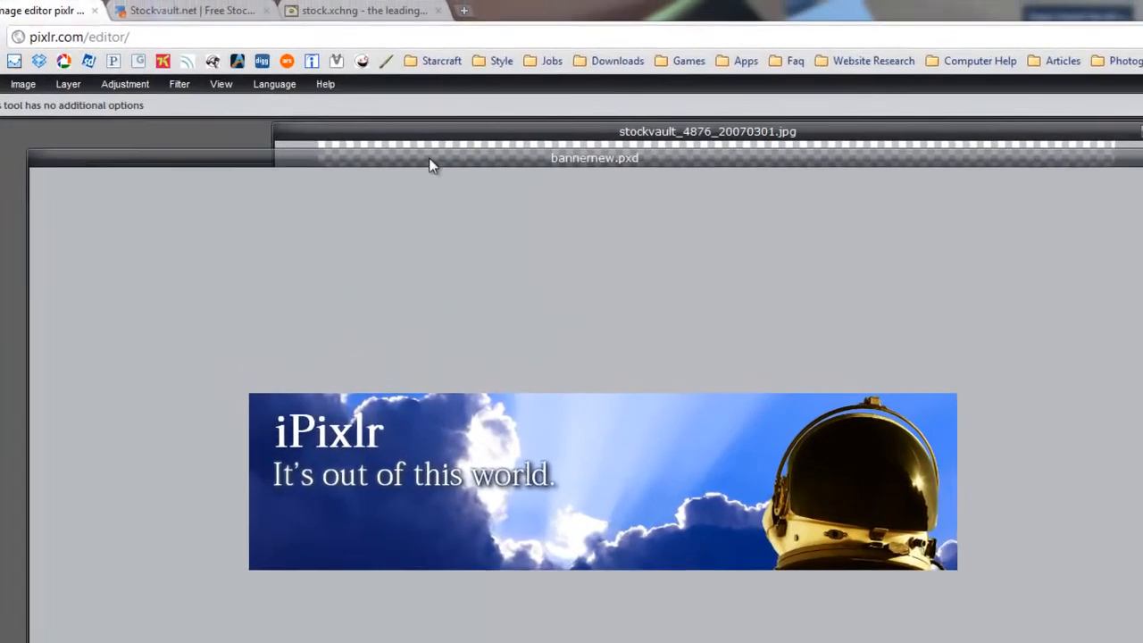
{"action": "left_click", "coordinate": [187, 9]}
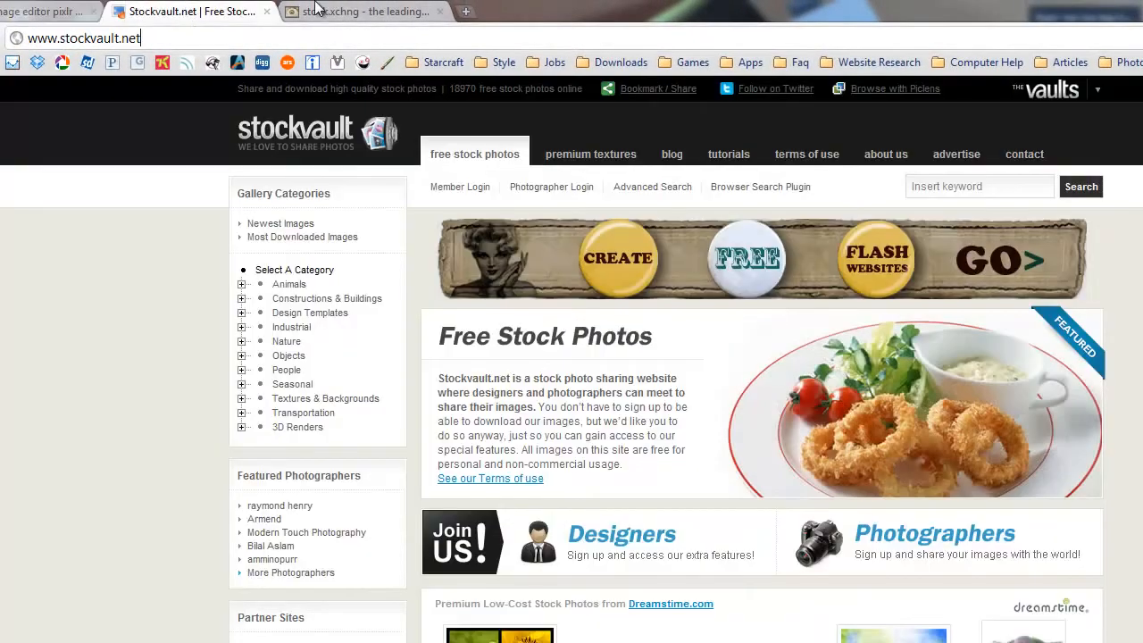
{"action": "left_click", "coordinate": [343, 11]}
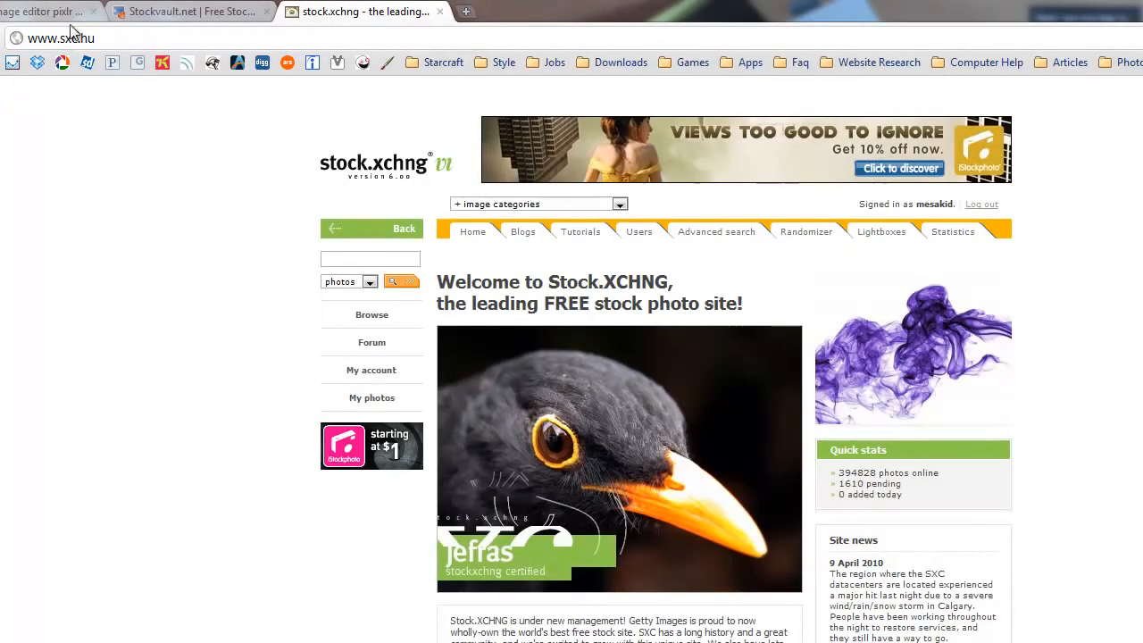
{"action": "left_click", "coordinate": [27, 8]}
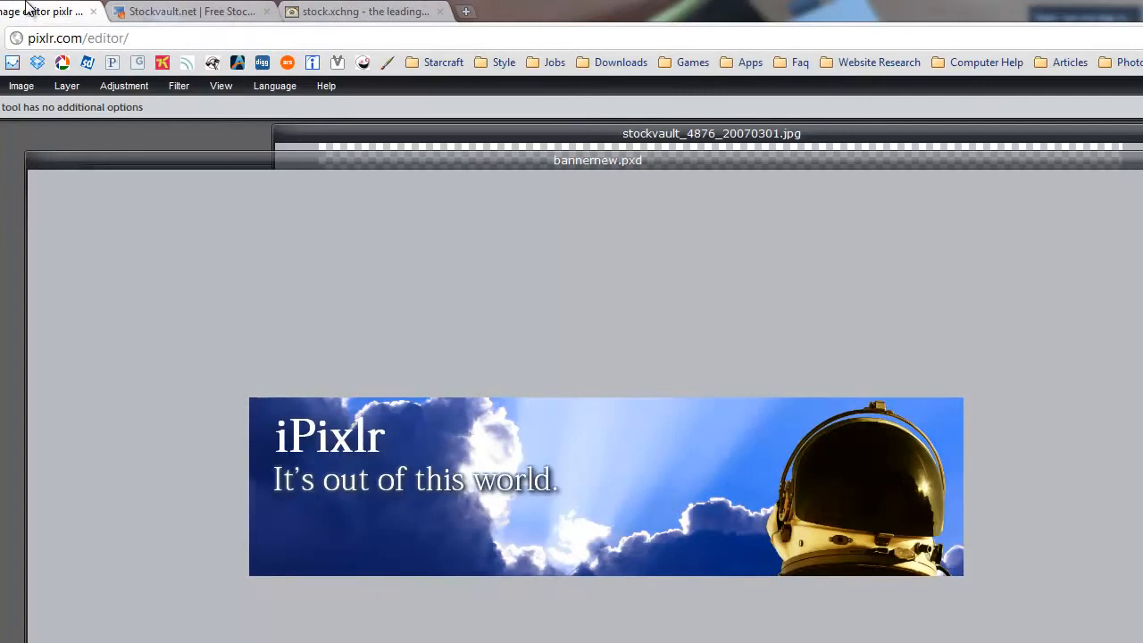
{"action": "left_click_drag", "start_coordinate": [266, 165], "coordinate": [286, 174]}
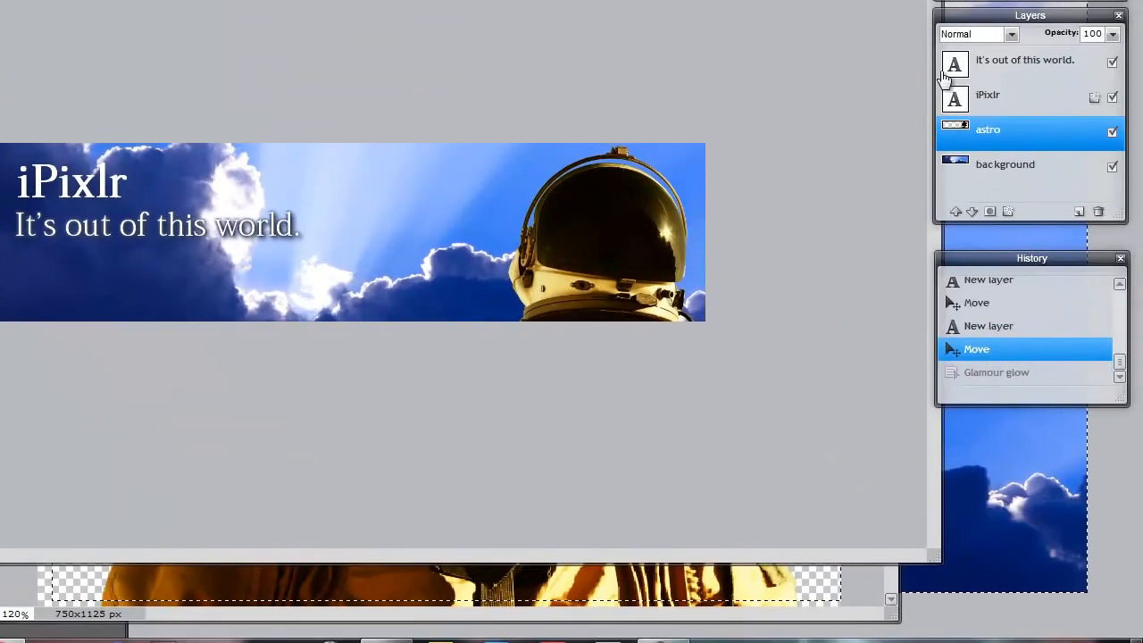
Go through the banner's layers one by one from the tagline down to background.
{"action": "left_click", "coordinate": [1007, 61]}
{"action": "left_click", "coordinate": [1011, 98]}
{"action": "left_click", "coordinate": [1018, 134]}
{"action": "left_click", "coordinate": [1025, 174]}
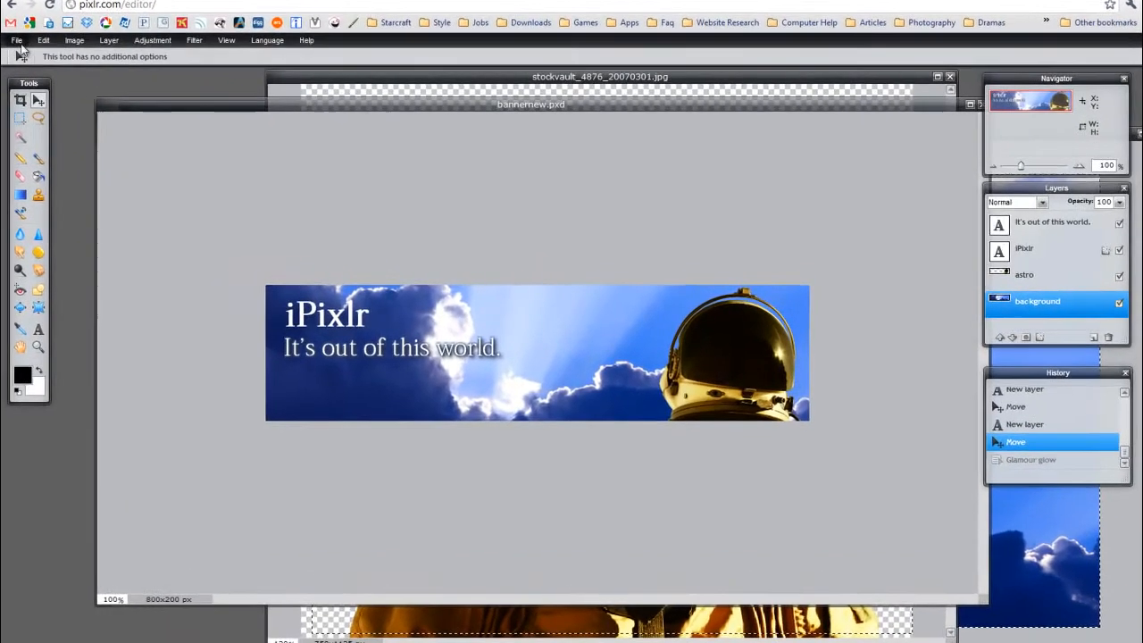
Save the banner to the Pixlr folder as the layered file bannernew.pxd, replacing the existing file.
{"action": "left_click", "coordinate": [72, 58]}
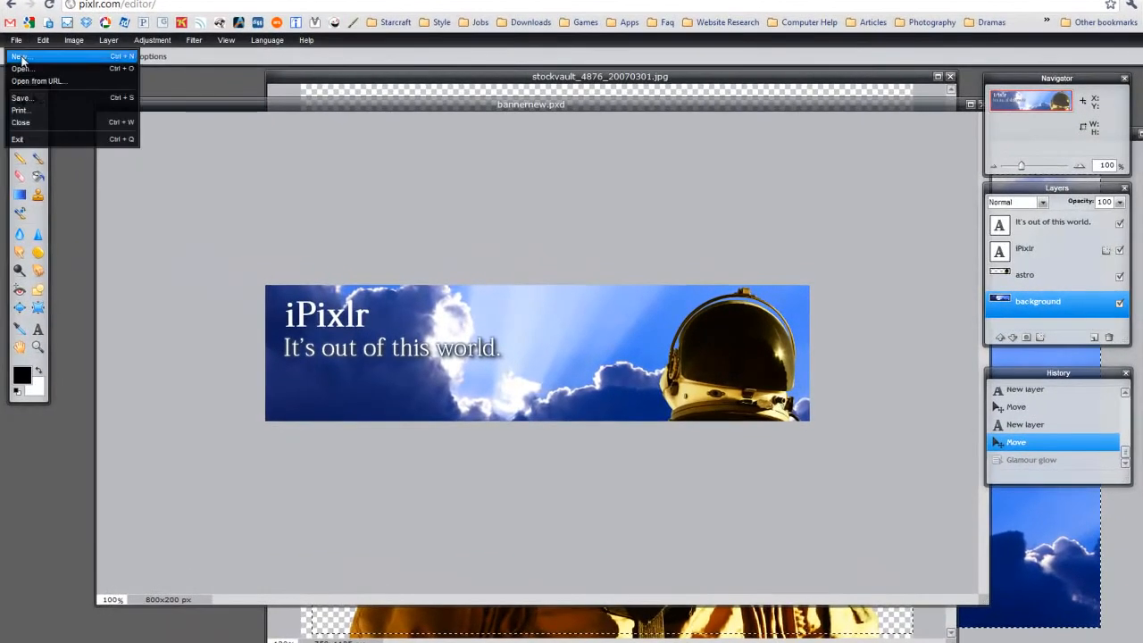
{"action": "left_click", "coordinate": [35, 104]}
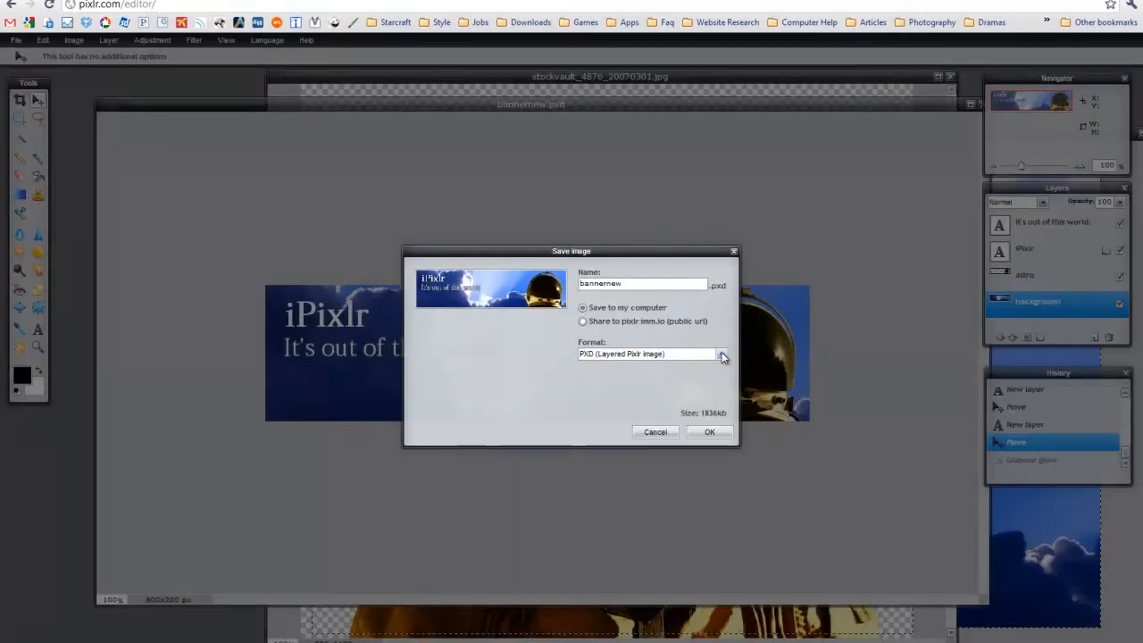
{"action": "left_click", "coordinate": [708, 432]}
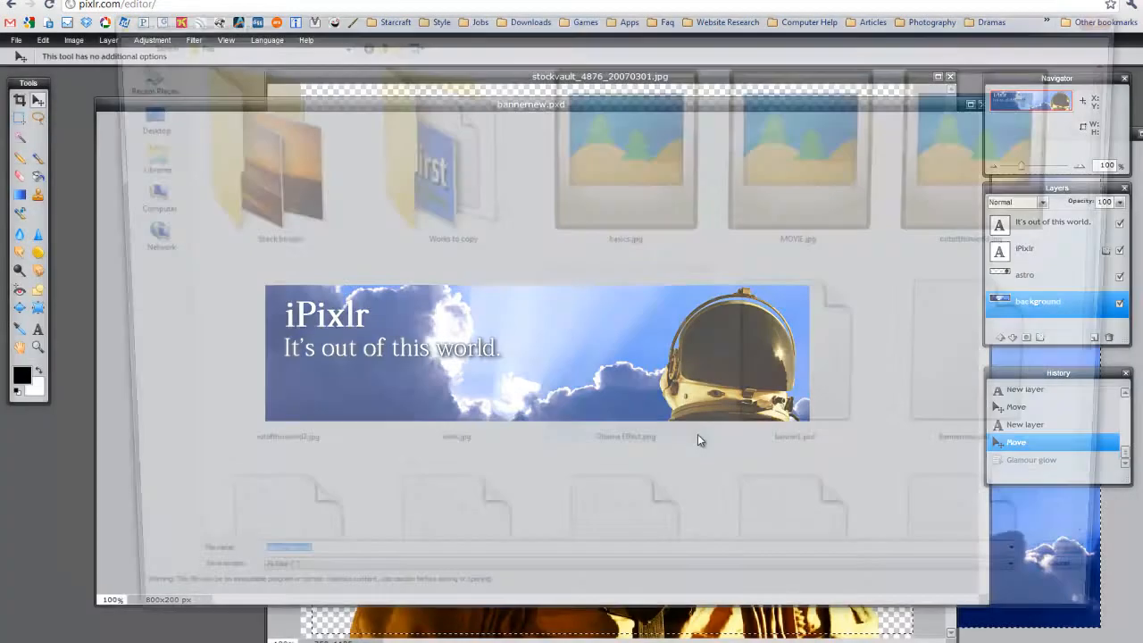
{"action": "left_click", "coordinate": [1104, 577]}
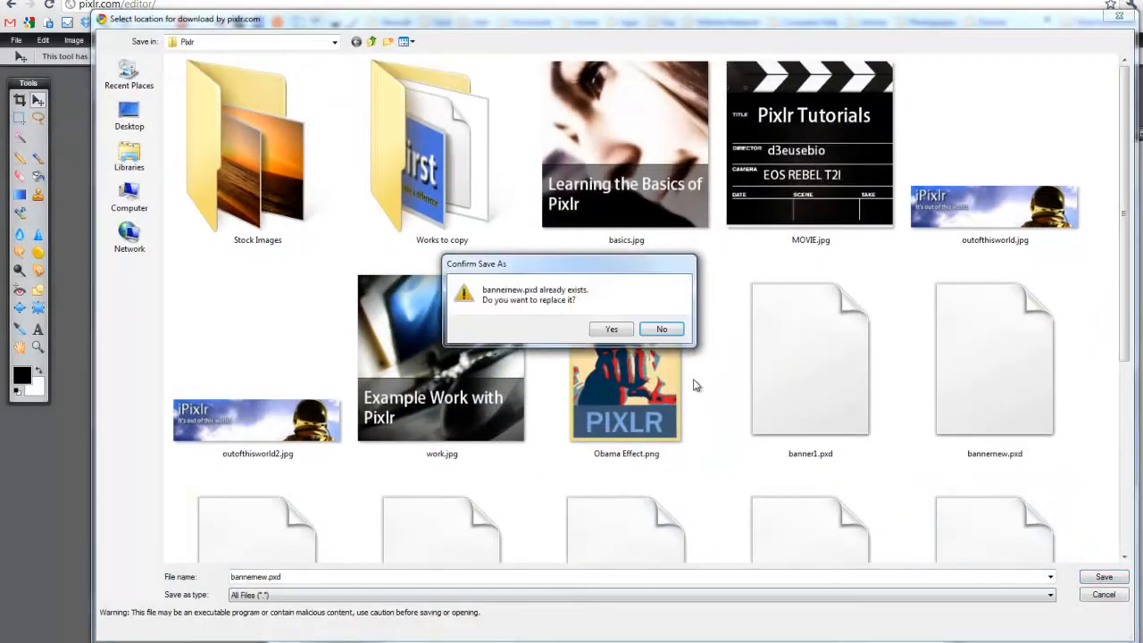
{"action": "left_click", "coordinate": [610, 330]}
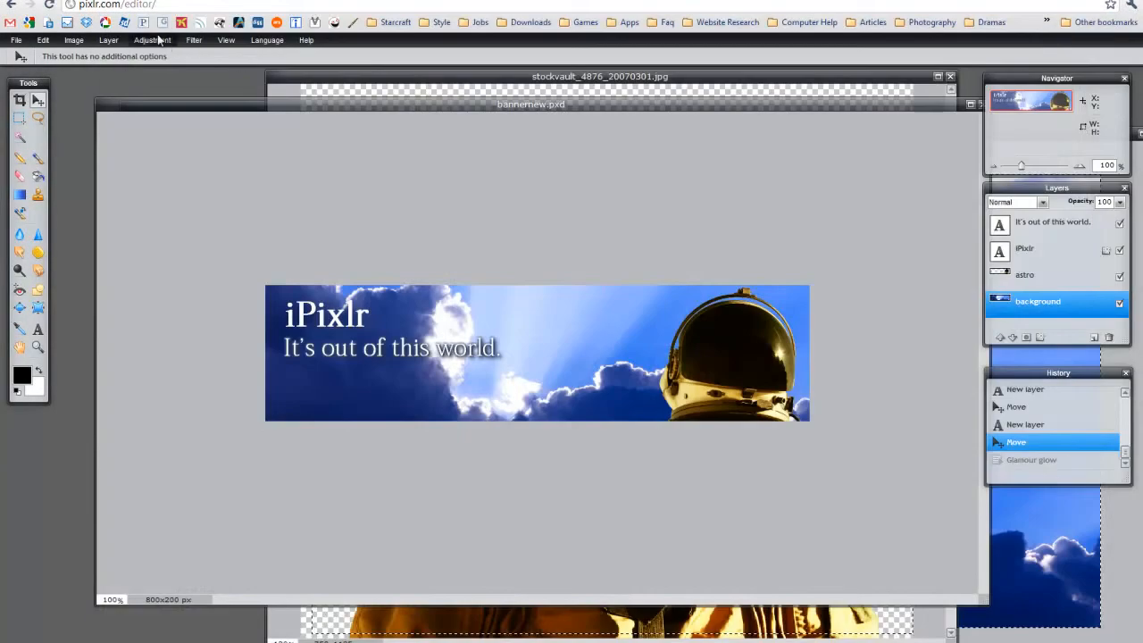
Save a JPEG copy of the banner as bannernew.jpg in the Pixlr folder with the quality raised above the default.
{"action": "left_click", "coordinate": [19, 41]}
{"action": "left_click", "coordinate": [36, 98]}
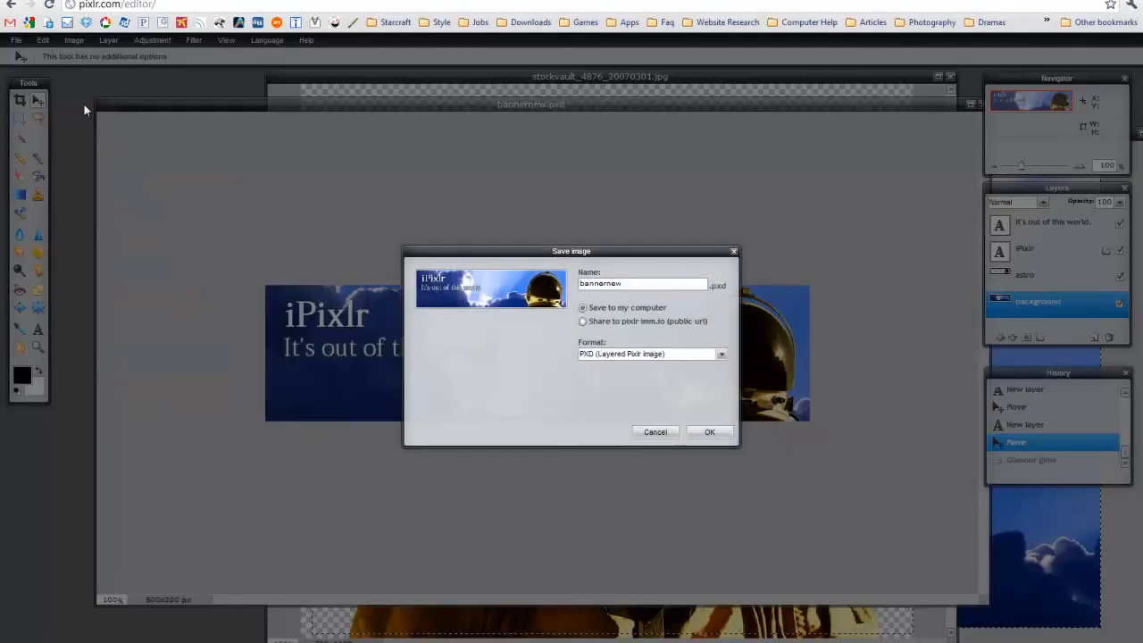
{"action": "left_click", "coordinate": [721, 353]}
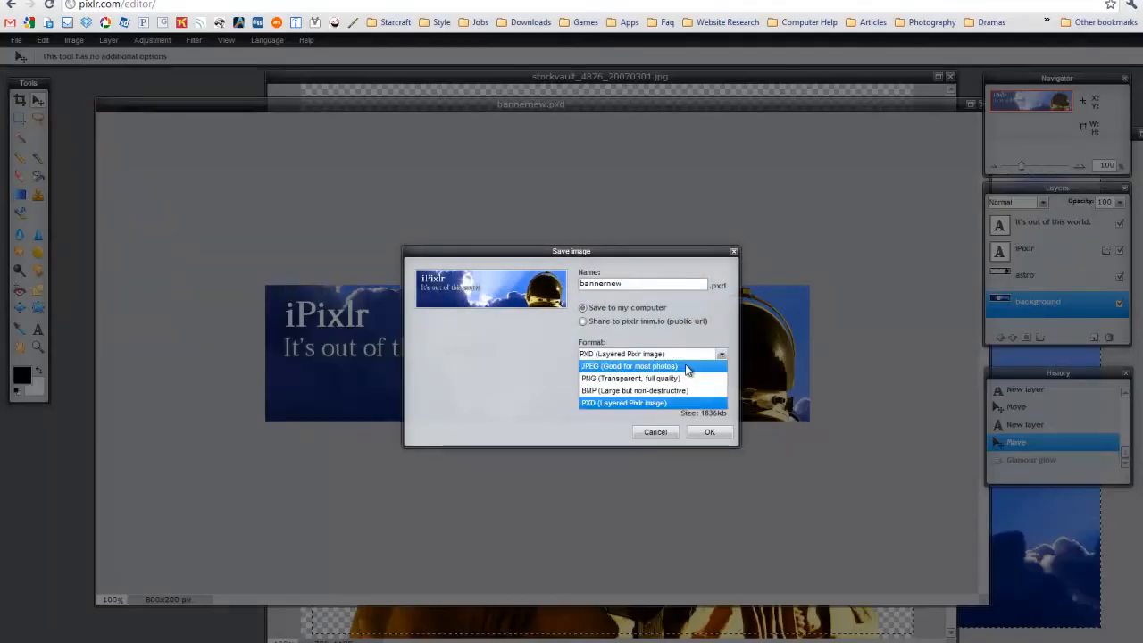
{"action": "left_click", "coordinate": [688, 367]}
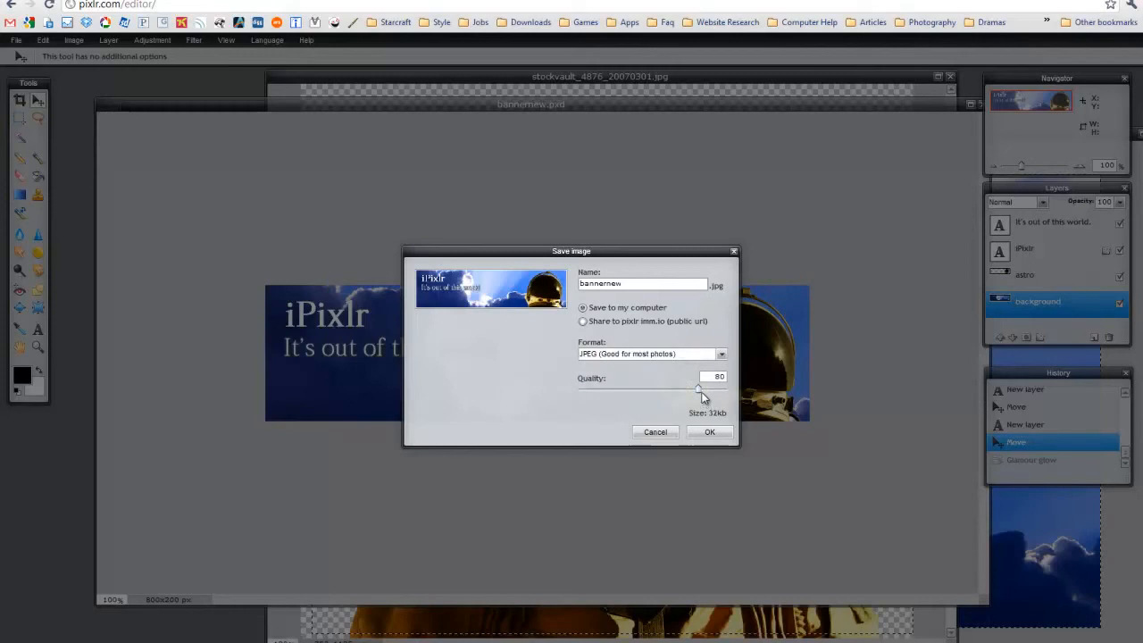
{"action": "left_click_drag", "start_coordinate": [712, 391], "coordinate": [714, 391]}
{"action": "left_click", "coordinate": [713, 432]}
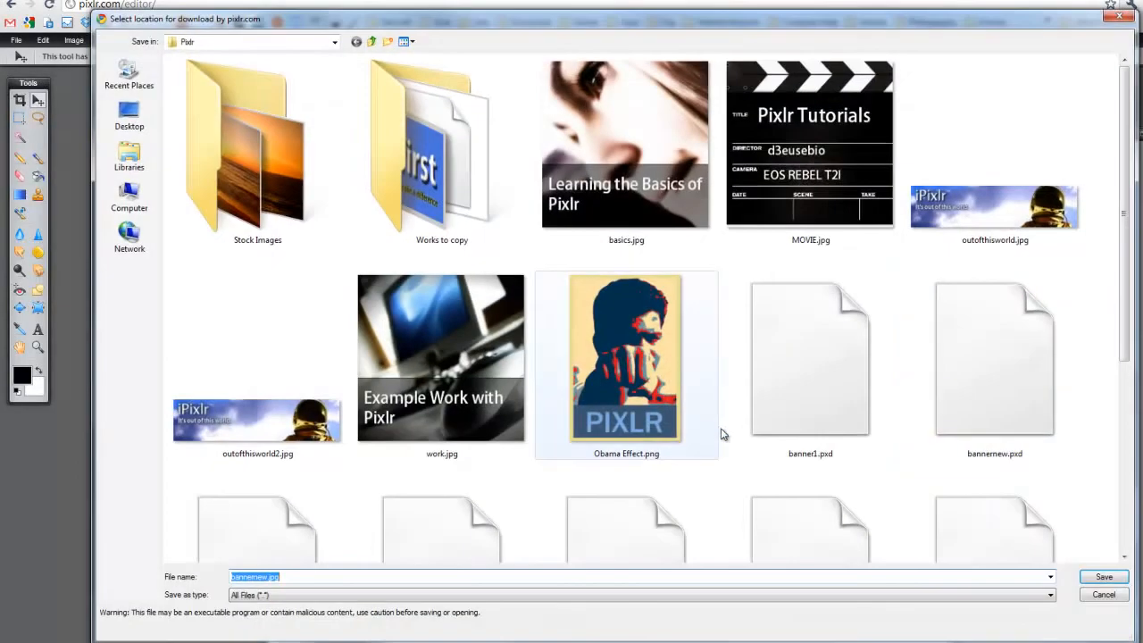
{"action": "left_click", "coordinate": [1103, 578]}
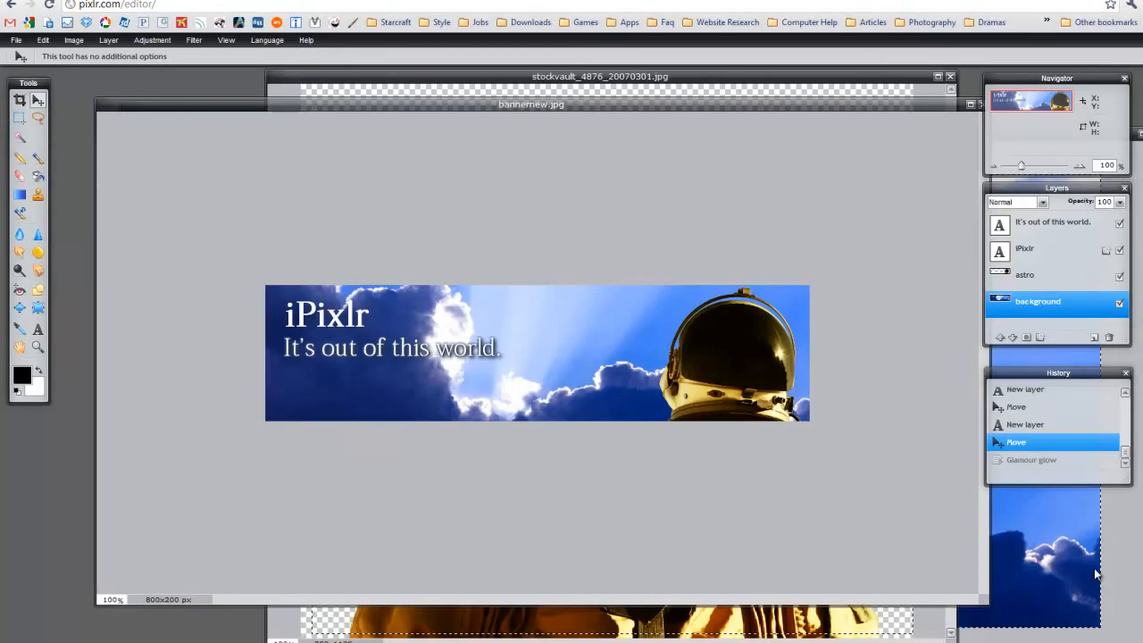